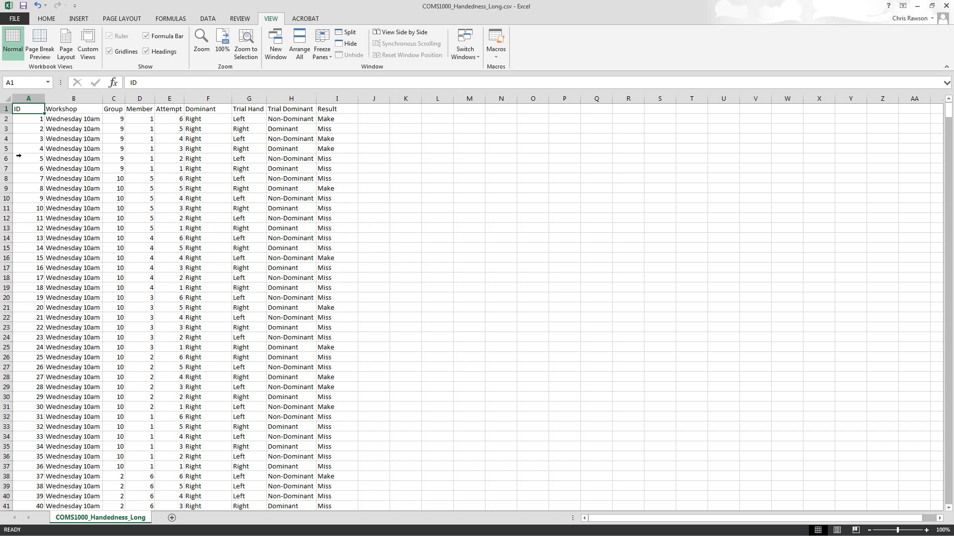
pyautogui.click(30, 123)
pyautogui.click(377, 123)
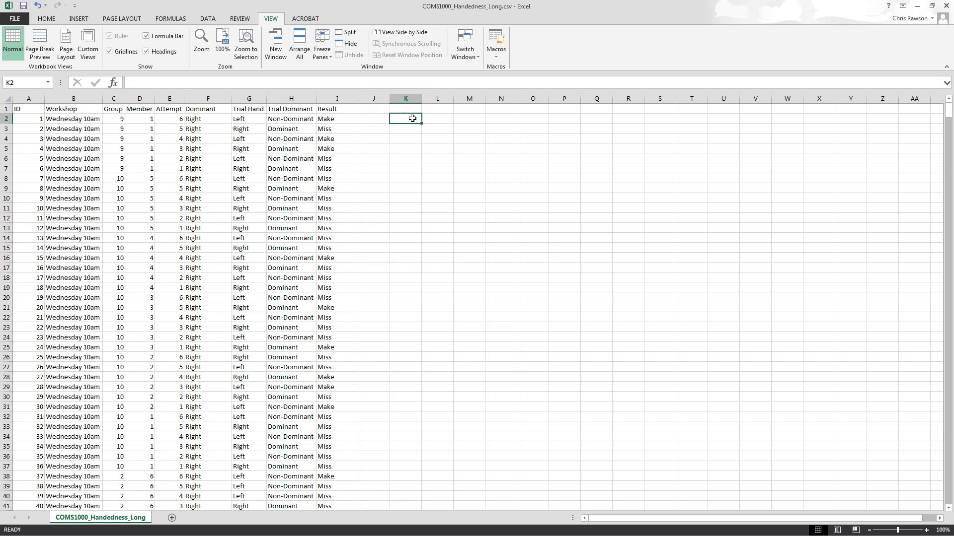
pyautogui.click(411, 119)
pyautogui.click(480, 121)
pyautogui.click(507, 121)
pyautogui.click(576, 121)
pyautogui.click(597, 121)
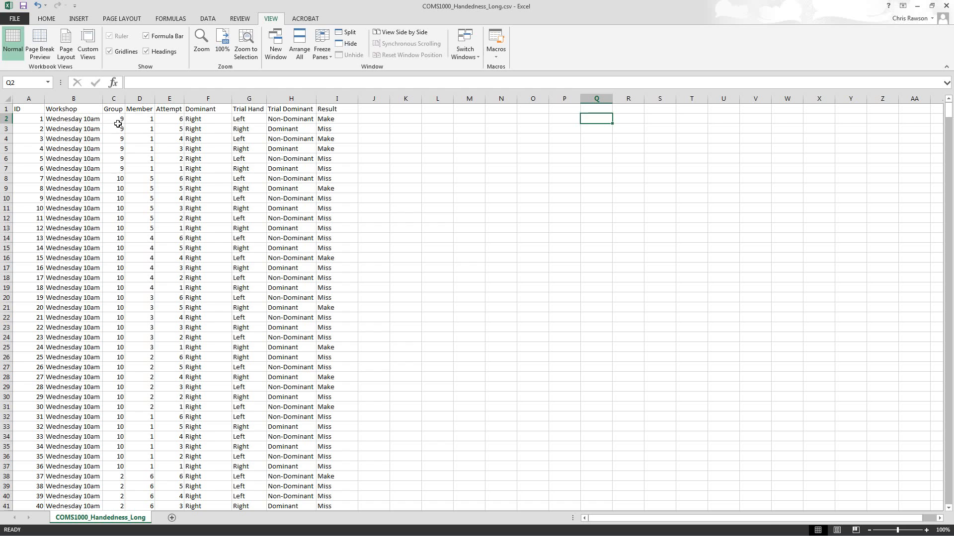
# Examine the six attempt rows of group 9, member 1, comparing the workshop, group, member, hand and result values row by row.
pyautogui.moveTo(118, 123); pyautogui.dragTo(142, 169)
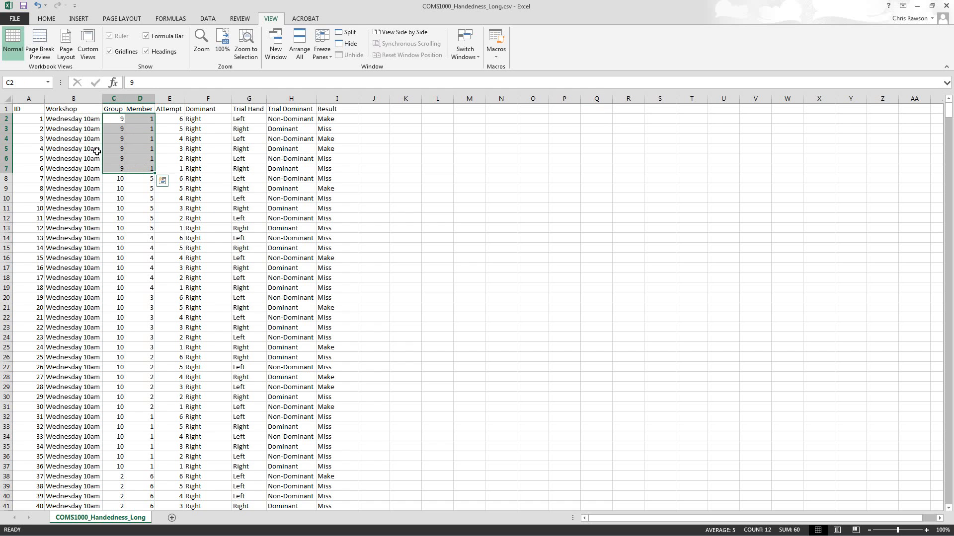
pyautogui.moveTo(39, 121); pyautogui.dragTo(335, 121)
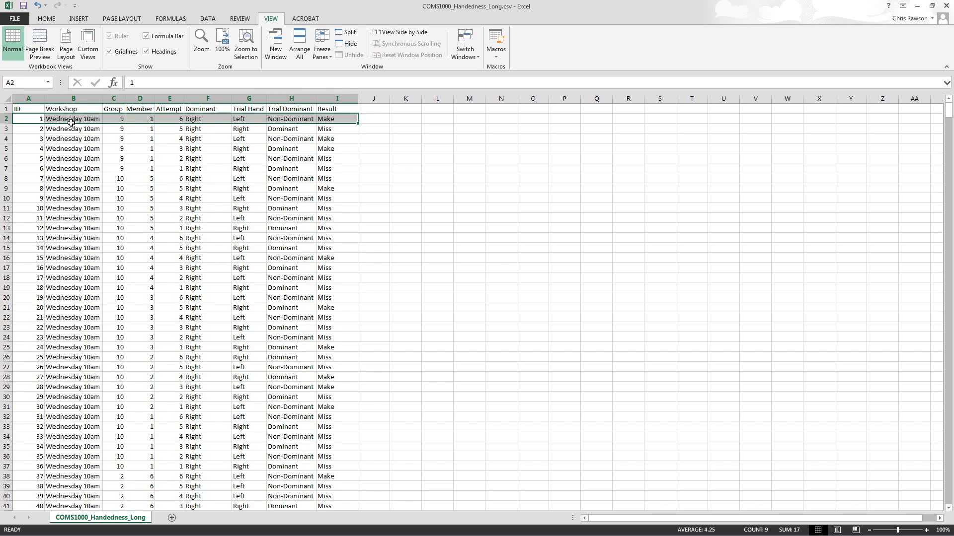
pyautogui.click(117, 123)
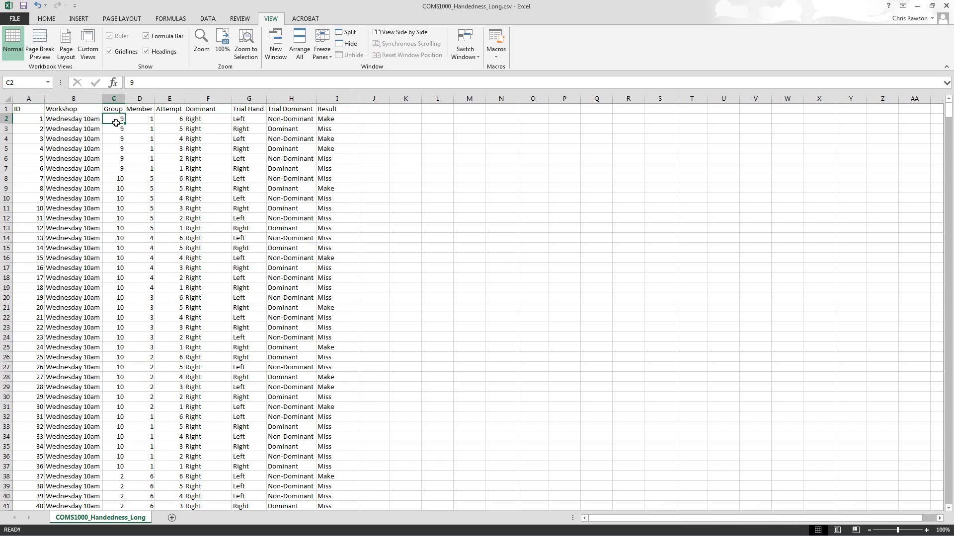
pyautogui.click(73, 122)
pyautogui.moveTo(148, 121); pyautogui.dragTo(143, 172)
pyautogui.moveTo(208, 123); pyautogui.dragTo(322, 171)
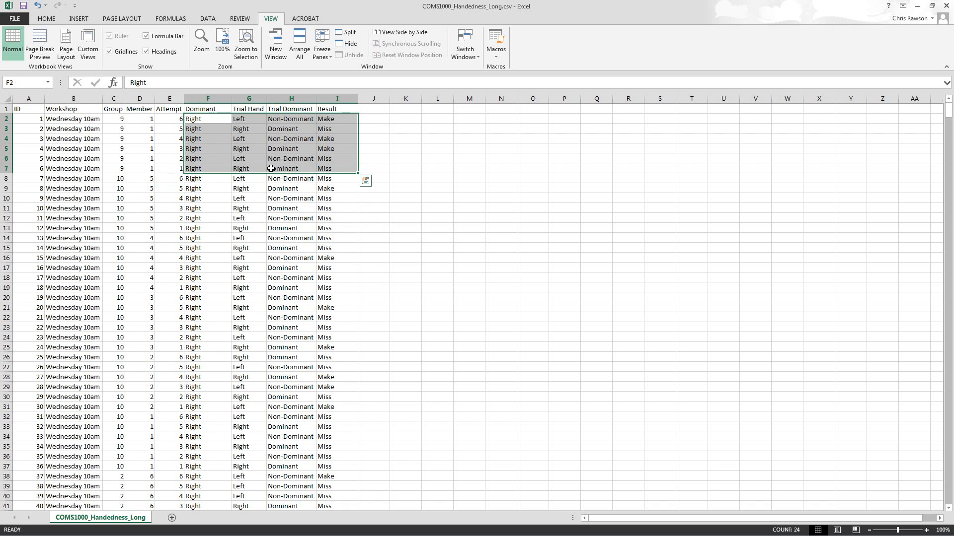
pyautogui.moveTo(34, 119); pyautogui.dragTo(74, 120)
pyautogui.moveTo(221, 133); pyautogui.dragTo(339, 172)
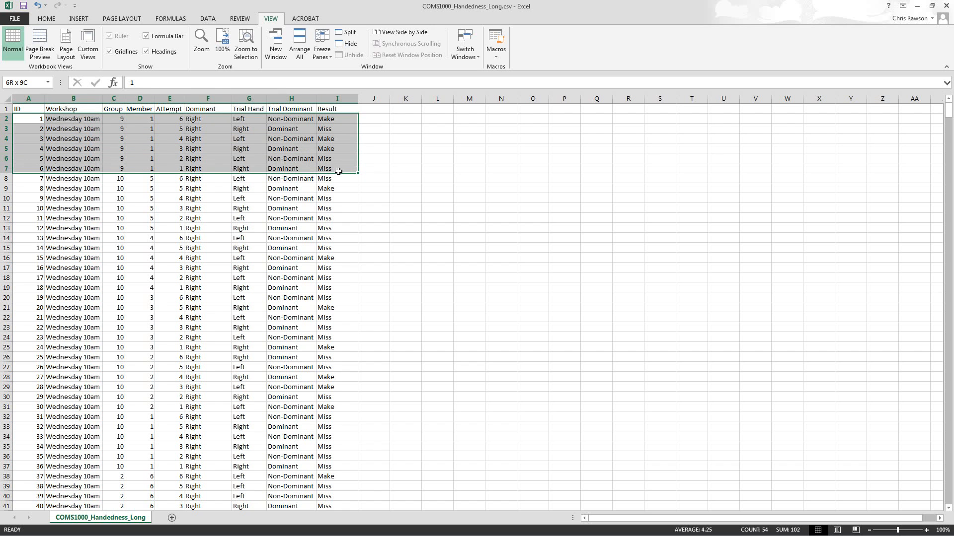
pyautogui.moveTo(30, 121); pyautogui.dragTo(323, 119)
pyautogui.moveTo(38, 130); pyautogui.dragTo(346, 133)
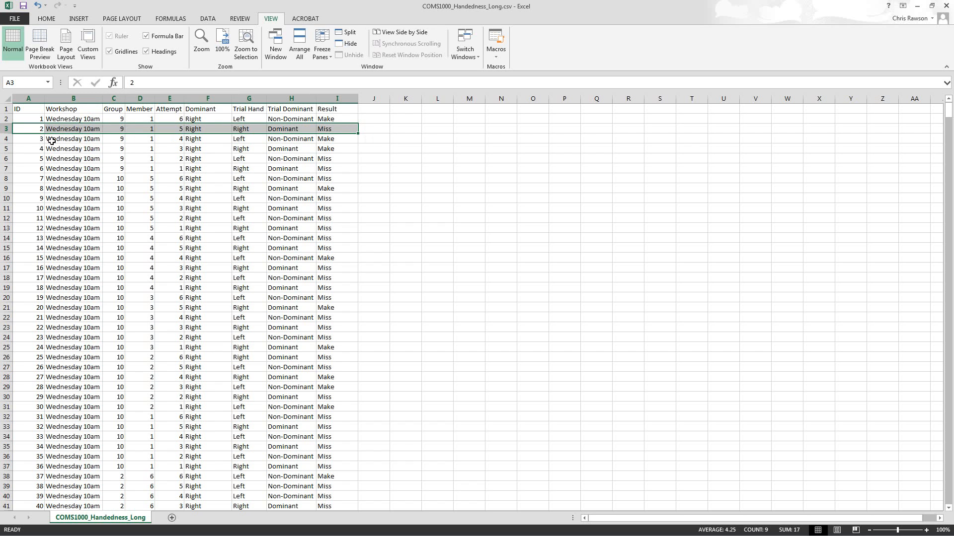
pyautogui.click(97, 144)
pyautogui.moveTo(97, 144); pyautogui.dragTo(332, 143)
pyautogui.click(254, 143)
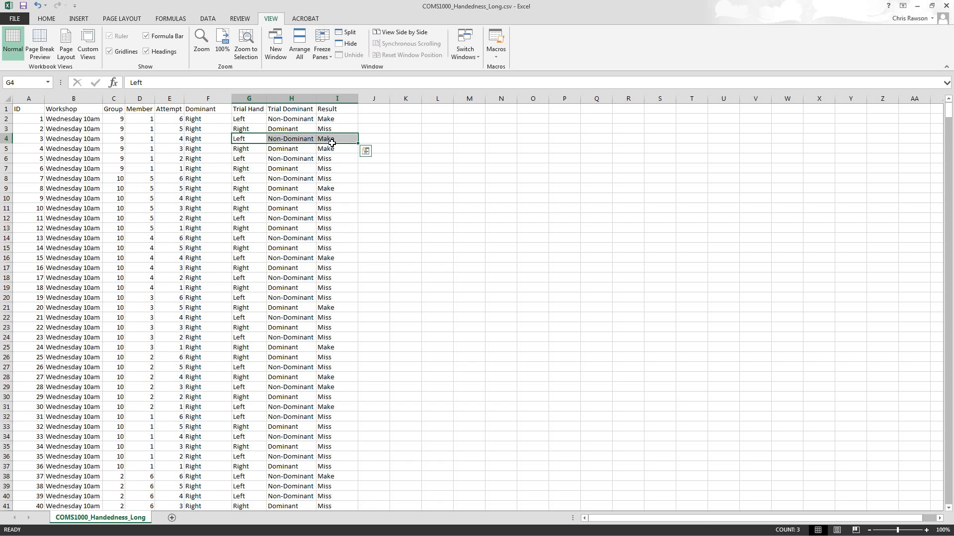
# Examine how the Trial Dominant column follows from the Dominant and Trial Hand values in the first two data rows.
pyautogui.click(284, 114)
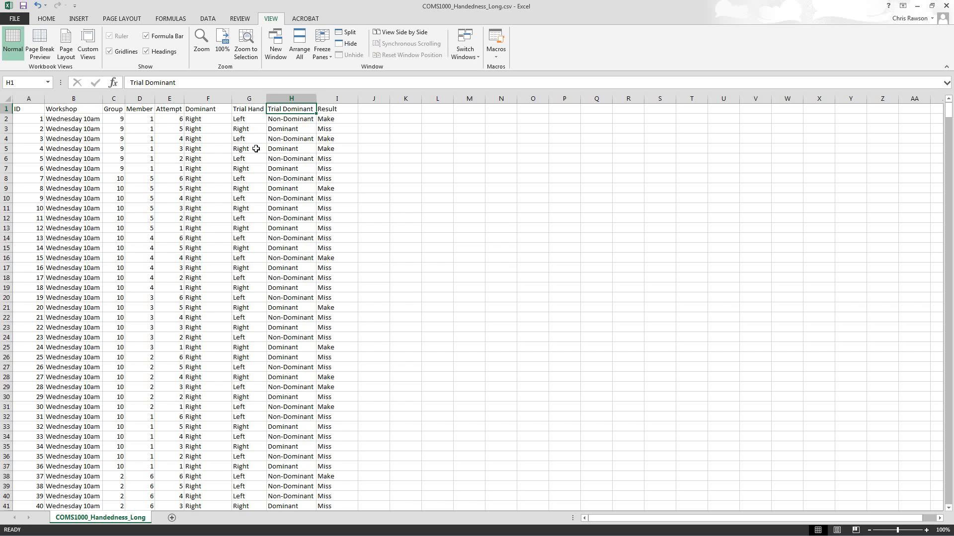
pyautogui.click(200, 122)
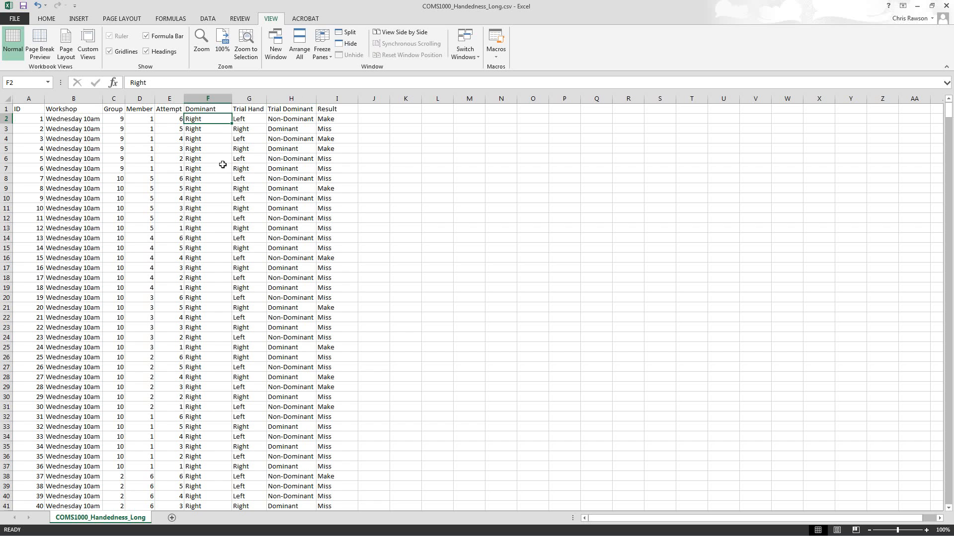
pyautogui.click(244, 123)
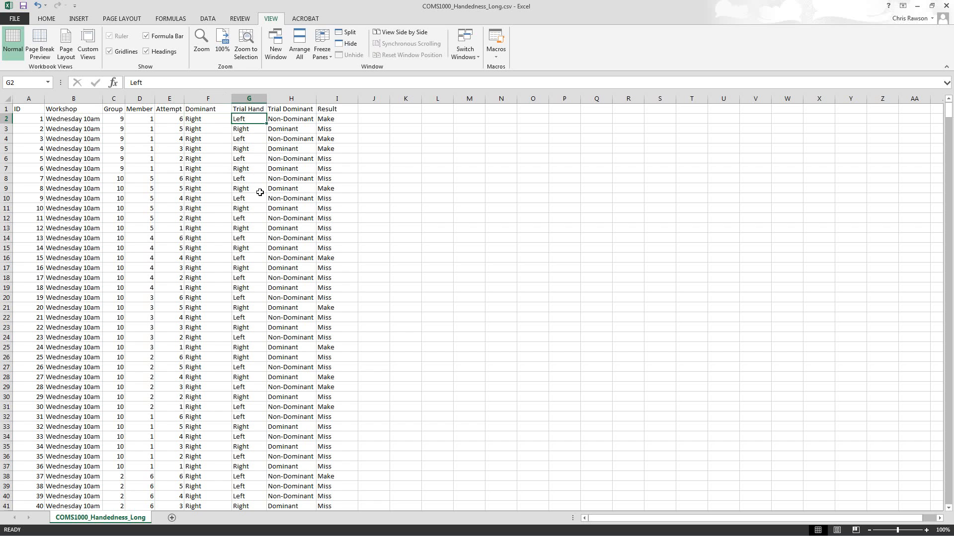
pyautogui.click(289, 122)
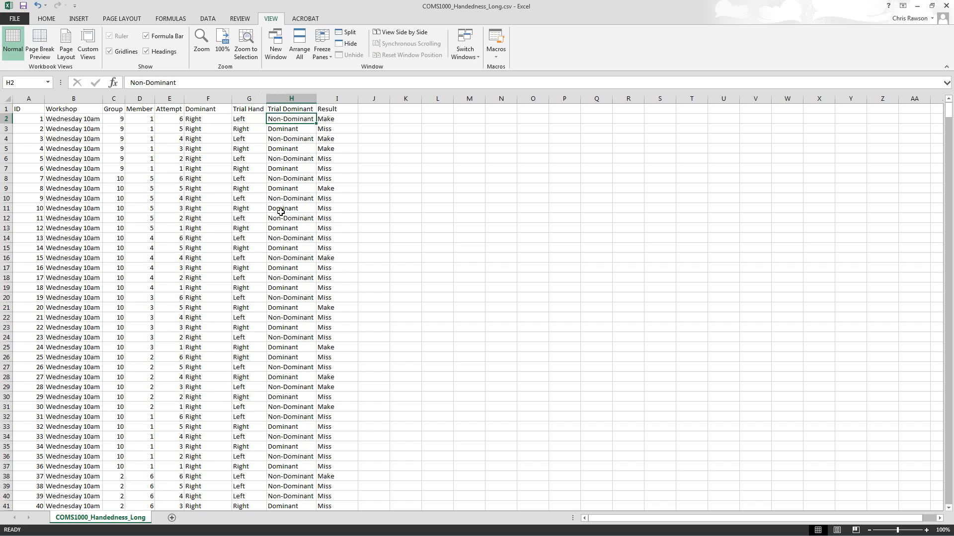
pyautogui.click(201, 135)
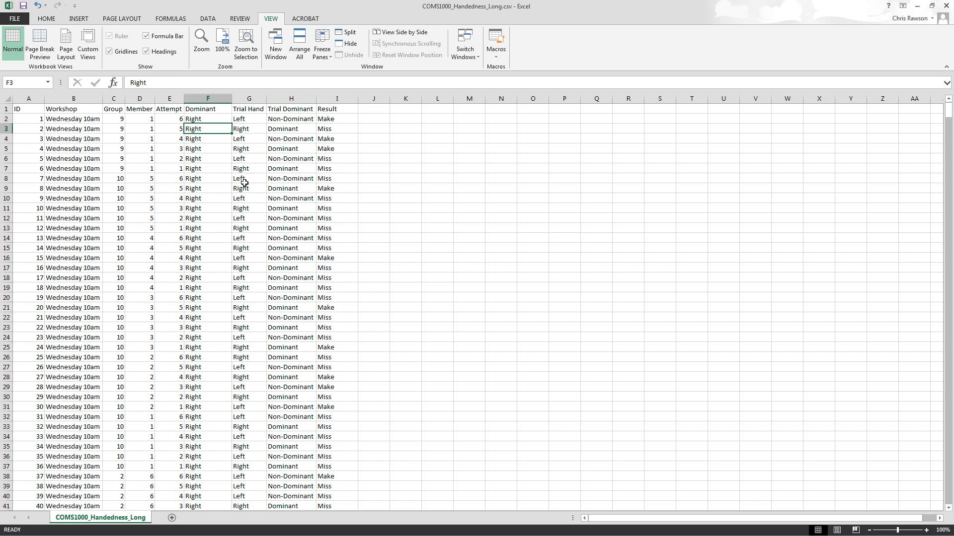
pyautogui.click(255, 132)
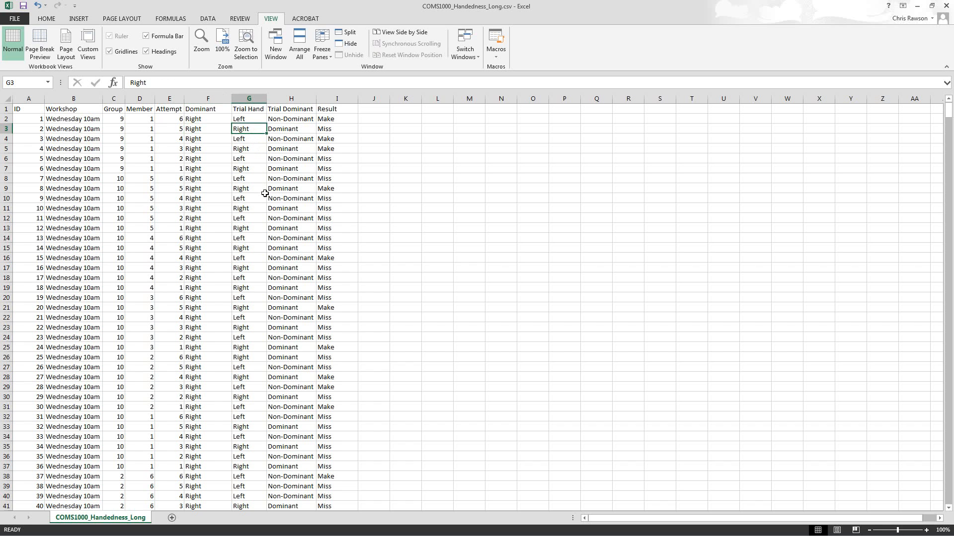
pyautogui.click(290, 134)
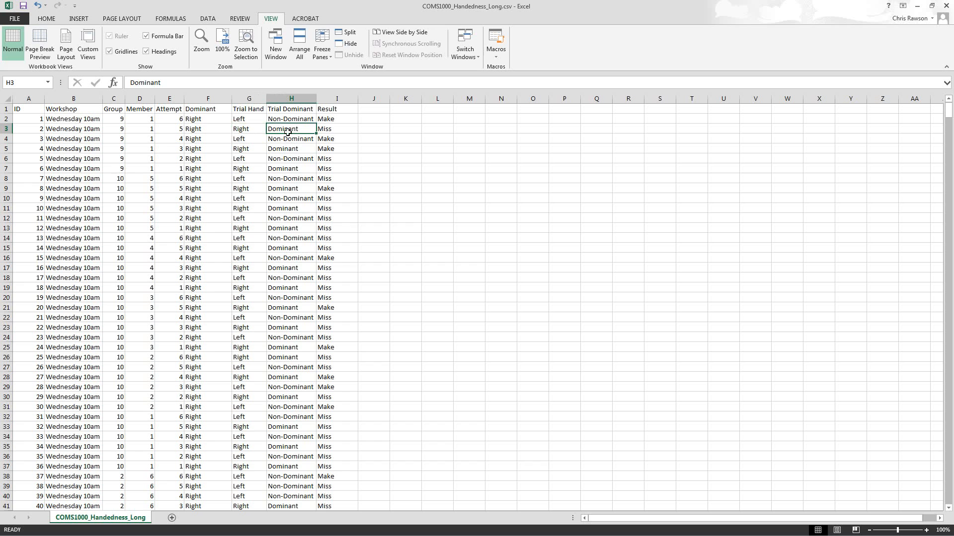
pyautogui.click(291, 109)
pyautogui.hotkey('ctrl', 'shift', 'Down')
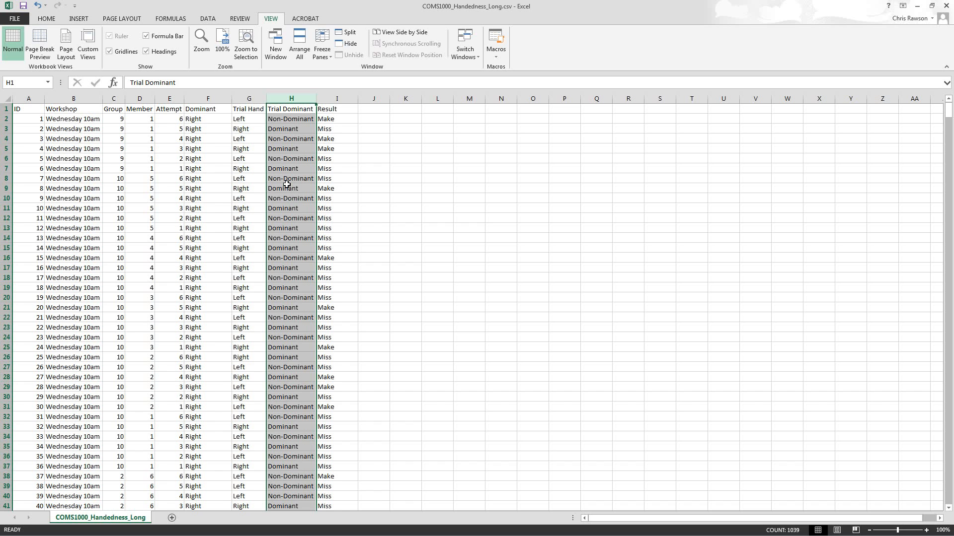
pyautogui.click(289, 130)
pyautogui.press('Up')
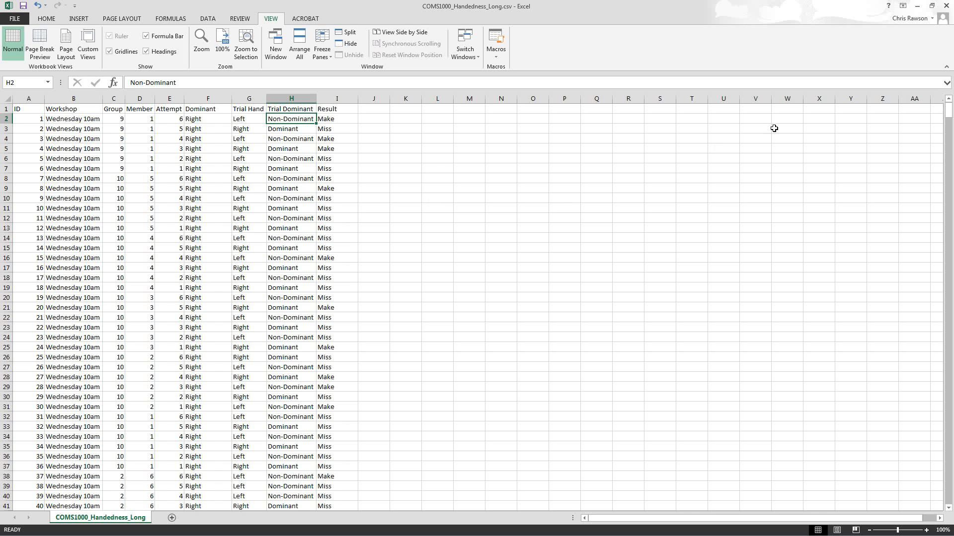
# Freeze the top row so the column headers stay in view throughout the data.
pyautogui.moveTo(949, 112)
pyautogui.mouseDown()
pyautogui.moveTo(950, 497)
pyautogui.moveTo(947, 106)
pyautogui.mouseUp()
pyautogui.click(39, 112)
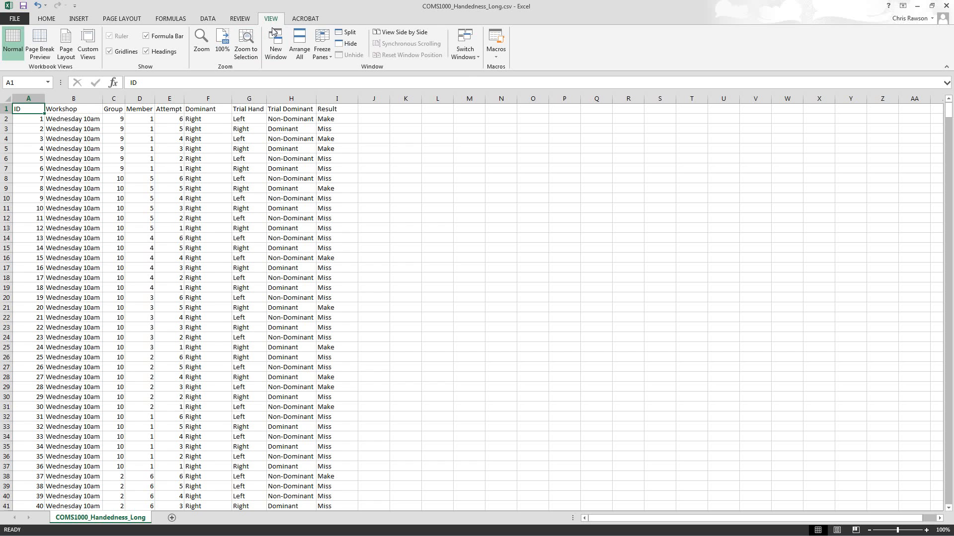
pyautogui.click(324, 50)
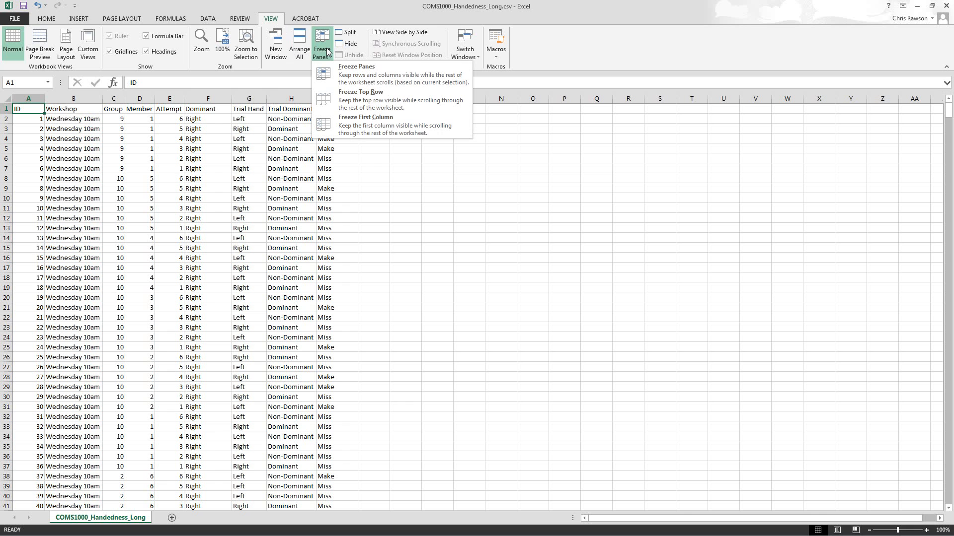
pyautogui.click(349, 99)
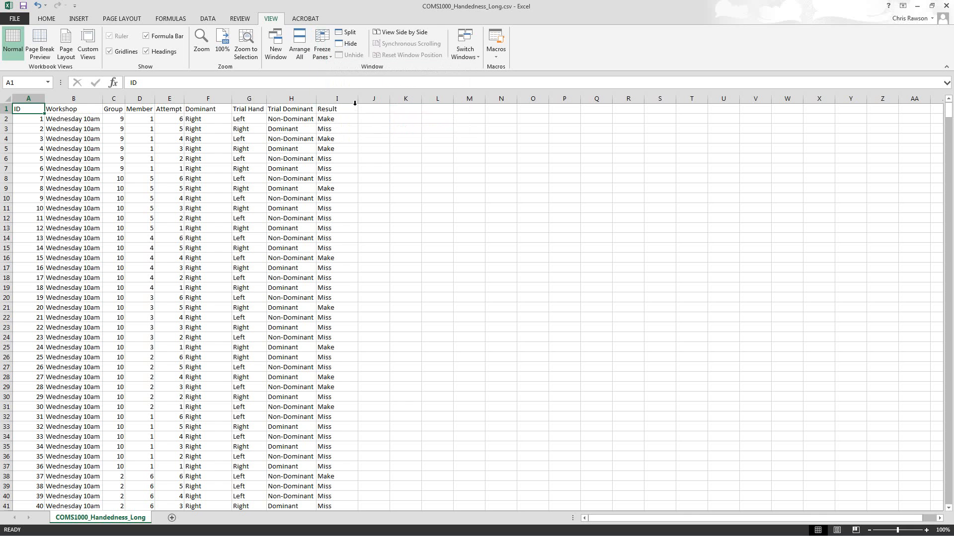
pyautogui.scroll(-20, 246, 170)
pyautogui.scroll(-12, 245, 171)
pyautogui.scroll(12, 245, 170)
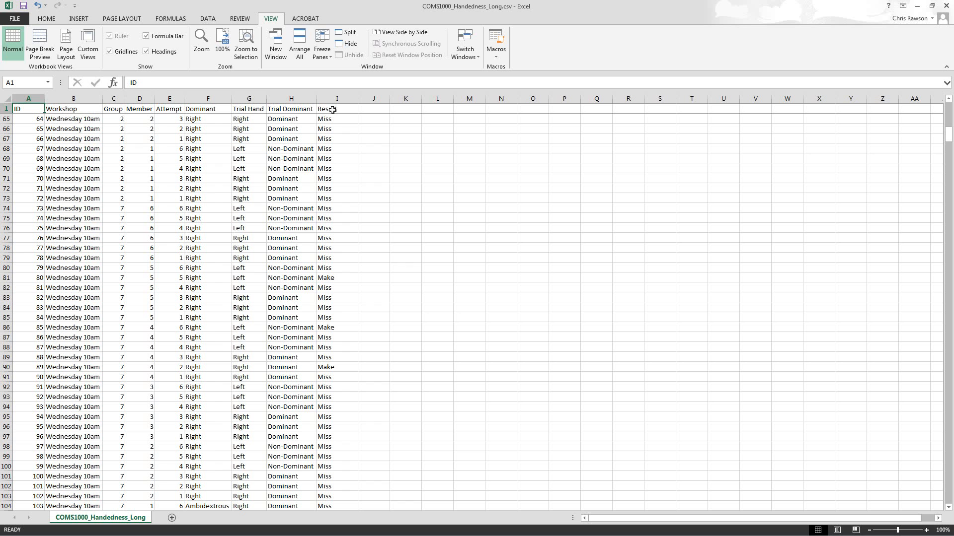
pyautogui.scroll(20, 253, 179)
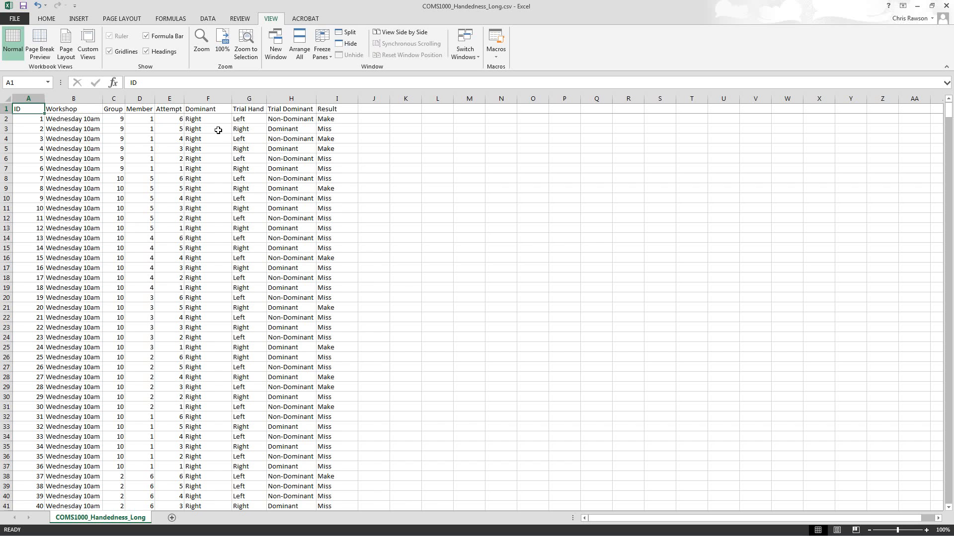
# Turn on filtering for the header row, from ID through Result.
pyautogui.click(200, 112)
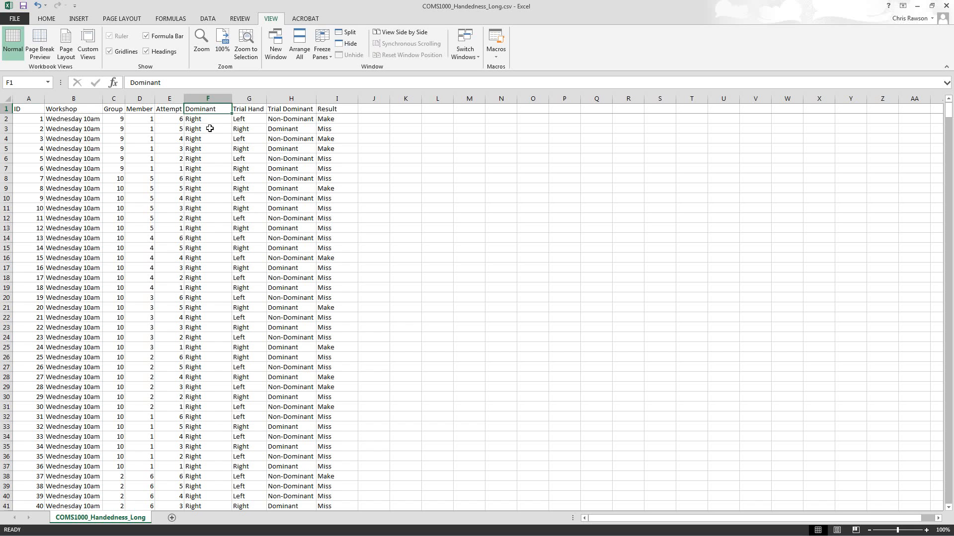
pyautogui.click(33, 112)
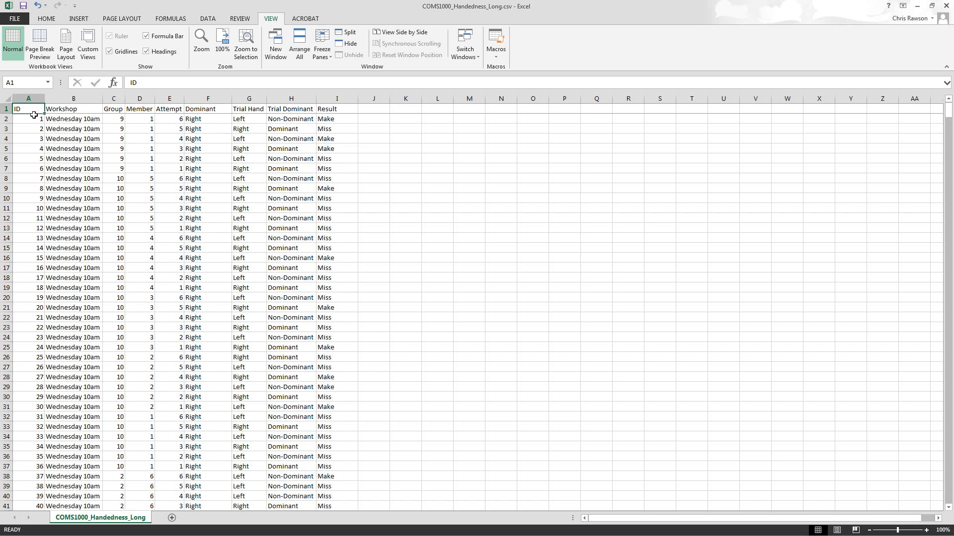
pyautogui.click(61, 113)
pyautogui.click(37, 113)
pyautogui.click(205, 19)
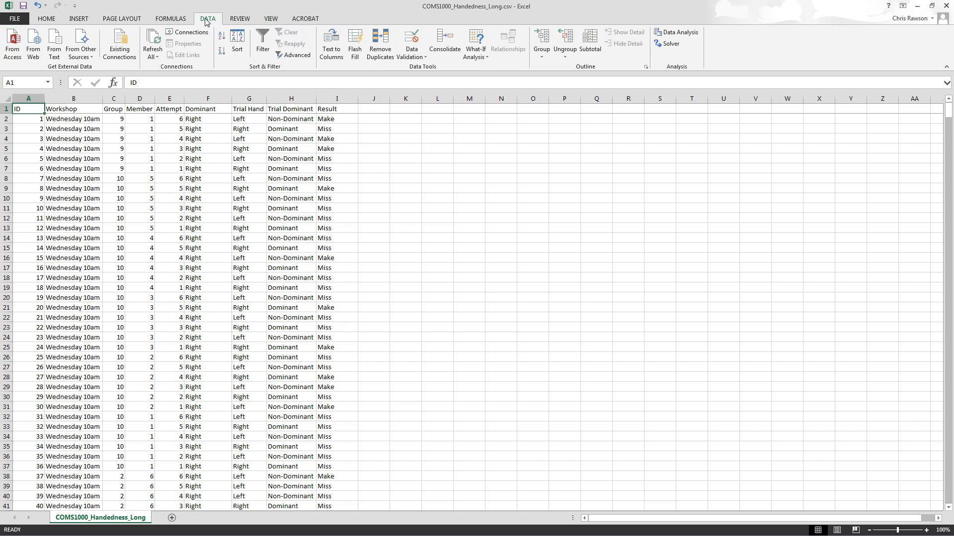
pyautogui.click(264, 48)
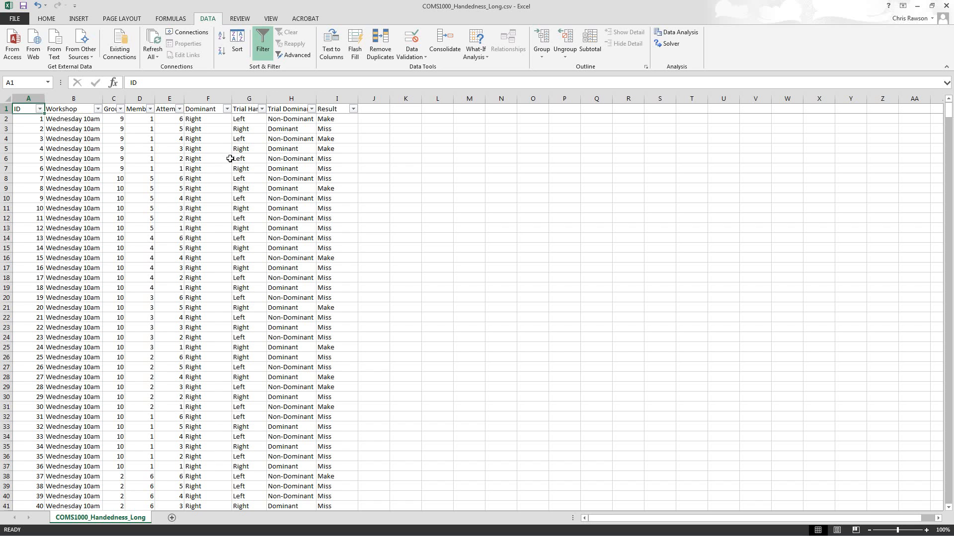
# Filter the Trial Hand column to show only Left trials and look through the filtered rows.
pyautogui.click(261, 110)
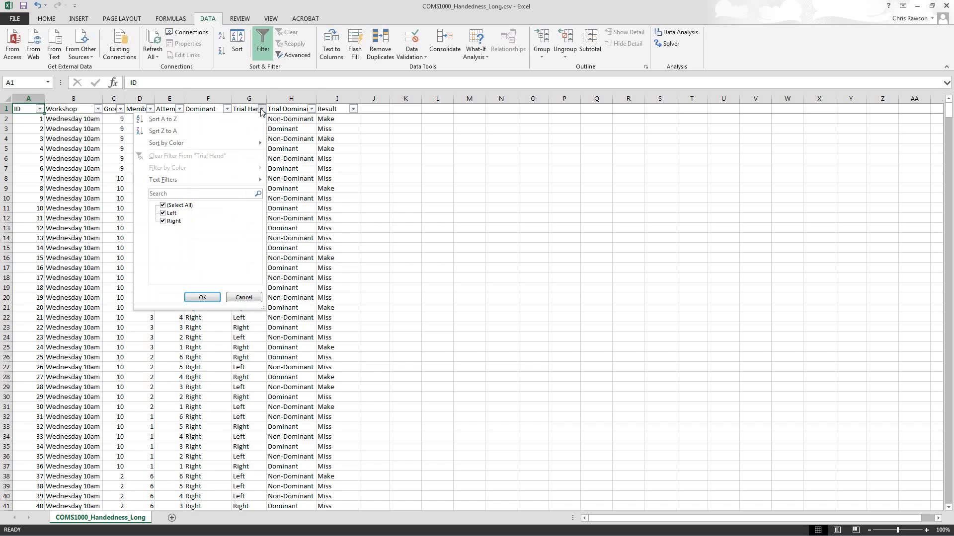
pyautogui.click(163, 222)
pyautogui.click(208, 297)
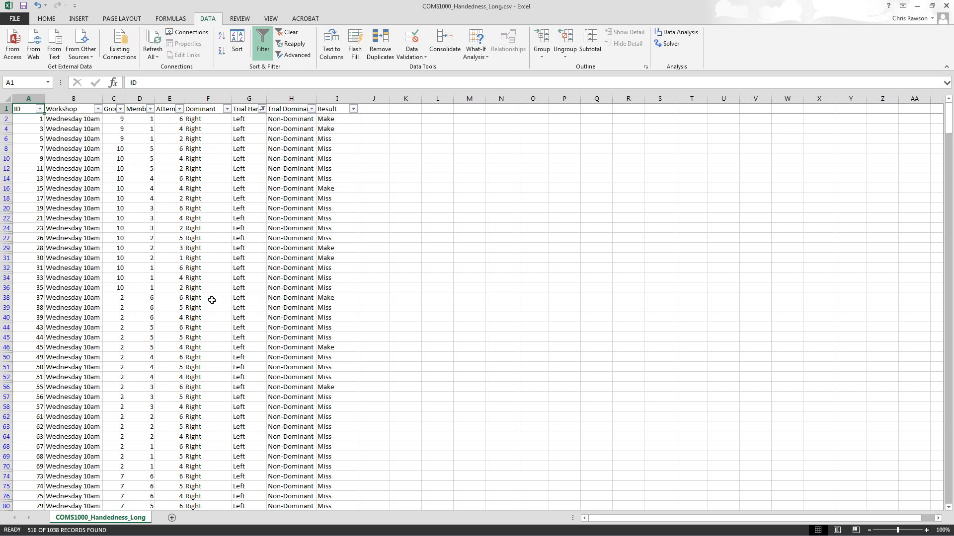
pyautogui.moveTo(241, 119); pyautogui.dragTo(240, 297)
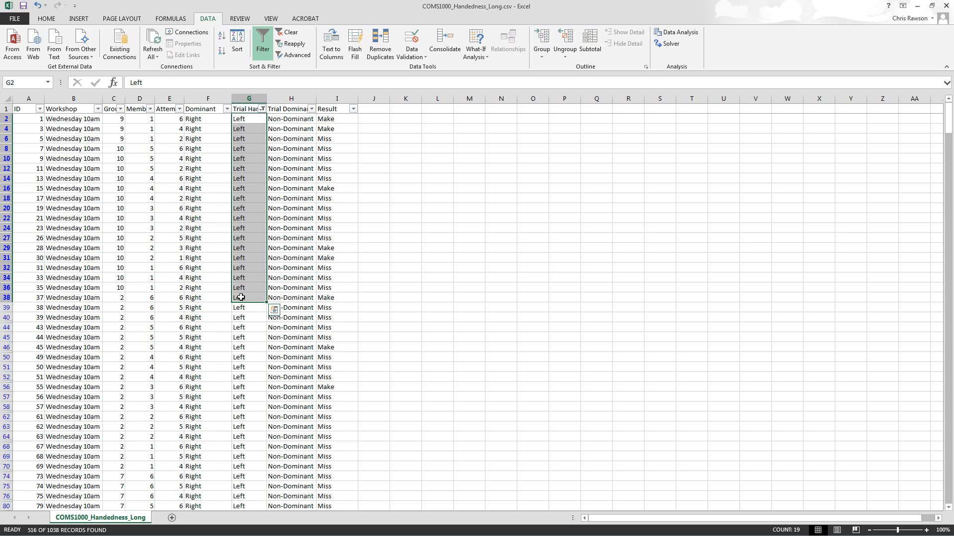
pyautogui.scroll(-20, 241, 297)
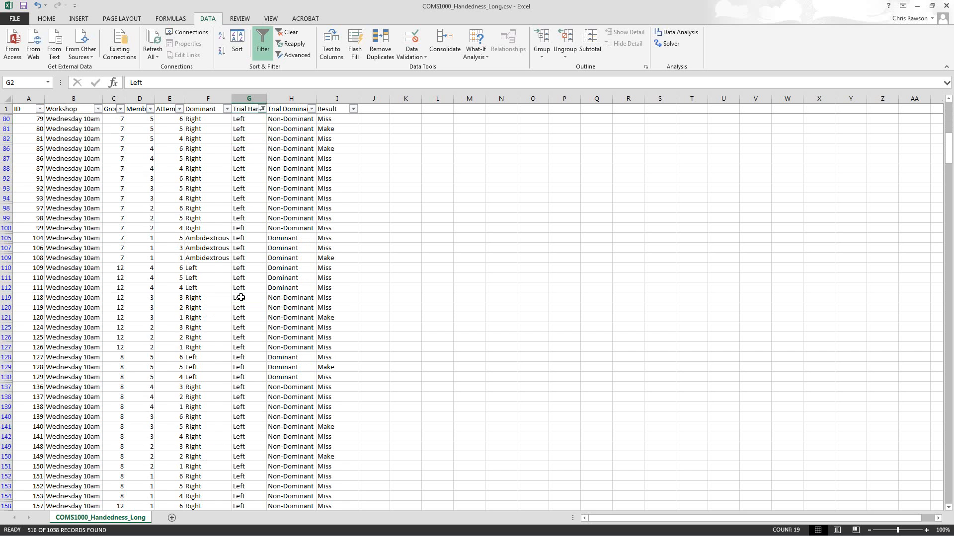
pyautogui.scroll(-15, 241, 298)
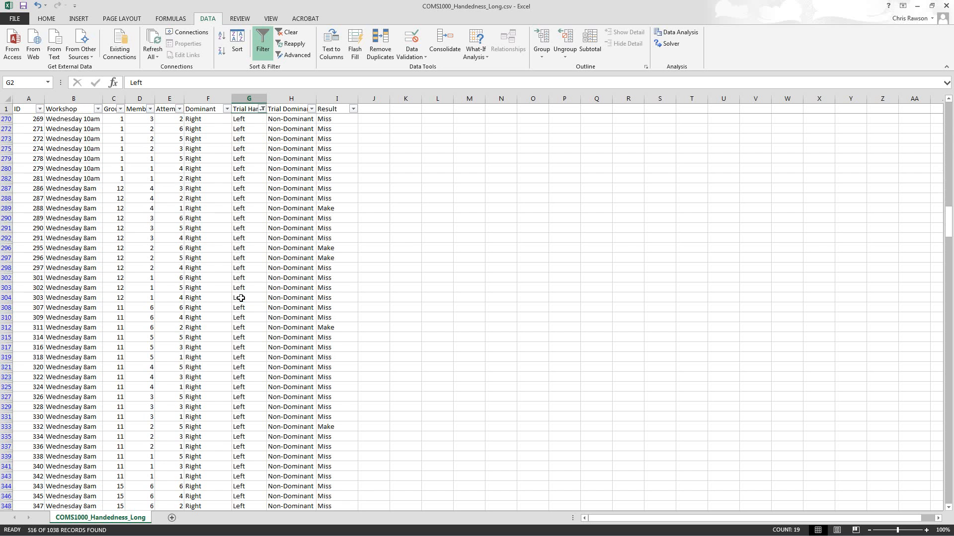
pyautogui.scroll(12, 241, 298)
pyautogui.moveTo(949, 191); pyautogui.dragTo(949, 106)
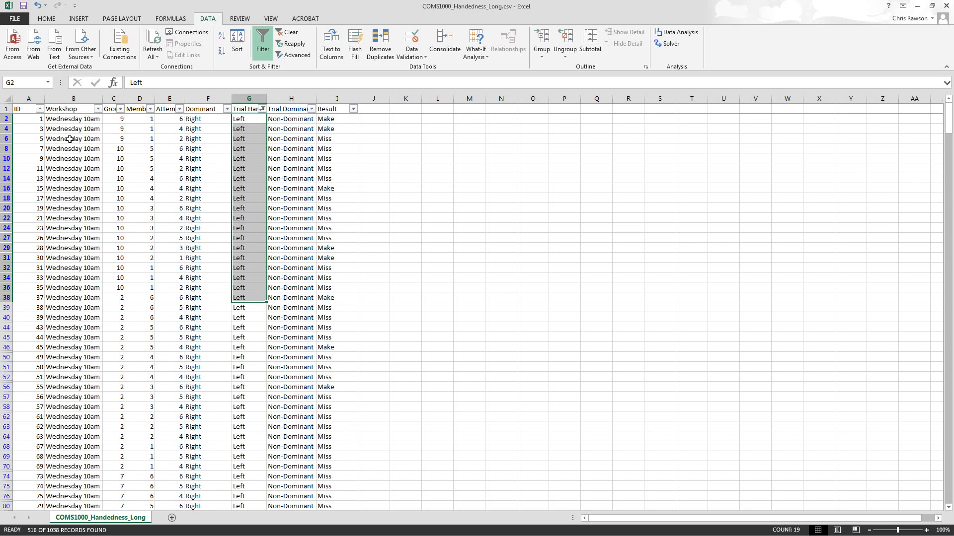
# Filter the Workshop column to show only Tuesday 8am records and look through the filtered rows.
pyautogui.click(98, 109)
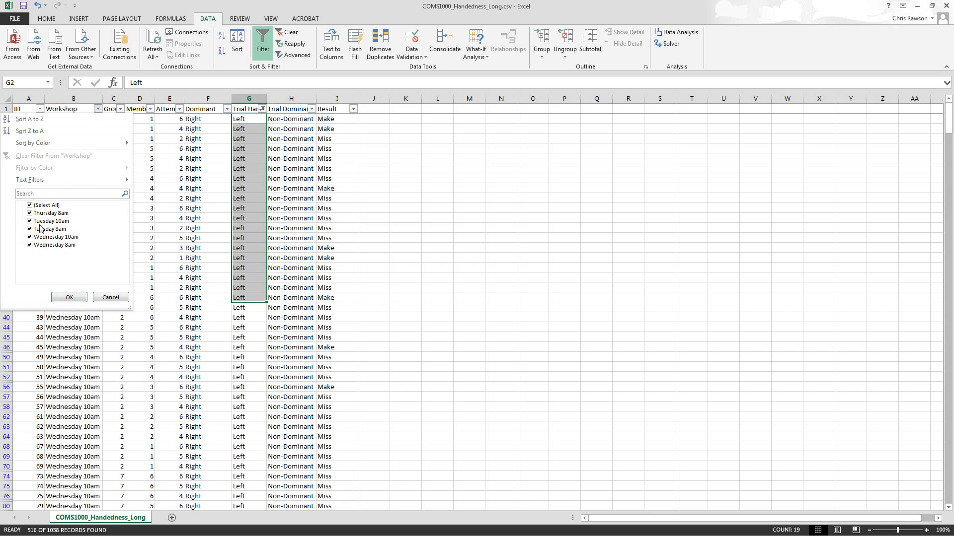
pyautogui.click(29, 206)
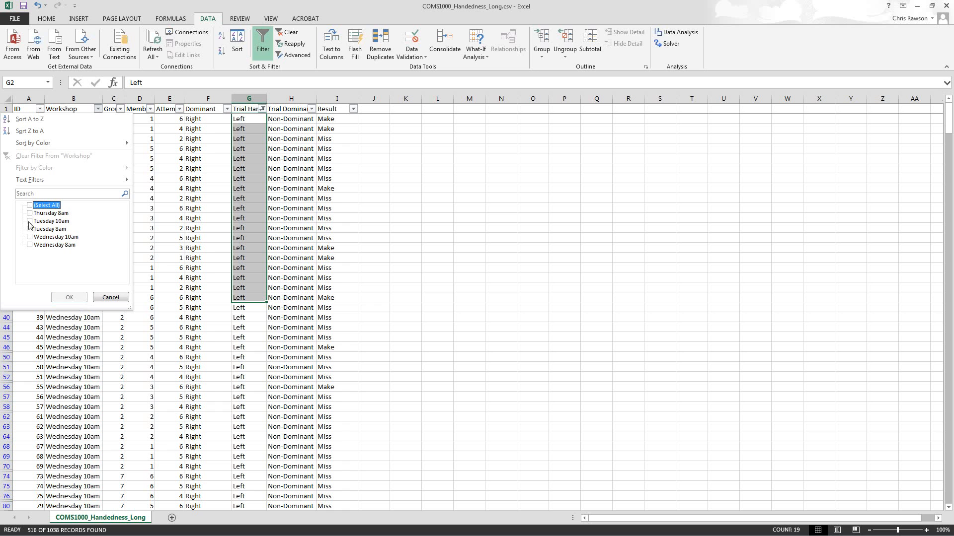
pyautogui.click(30, 230)
pyautogui.click(68, 297)
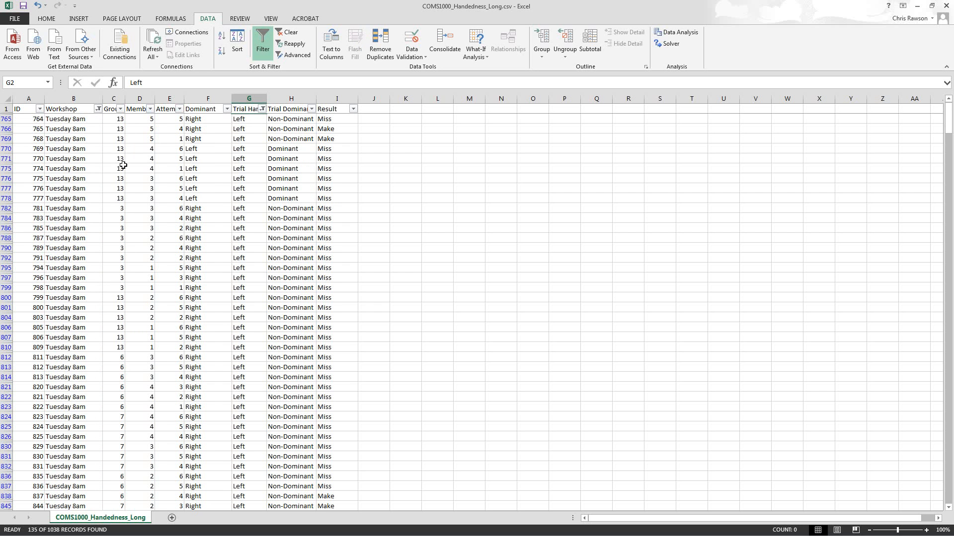
pyautogui.moveTo(244, 125)
pyautogui.mouseDown()
pyautogui.moveTo(245, 148)
pyautogui.moveTo(243, 130)
pyautogui.mouseUp()
pyautogui.moveTo(90, 121)
pyautogui.mouseDown()
pyautogui.moveTo(85, 150)
pyautogui.moveTo(87, 122)
pyautogui.mouseUp()
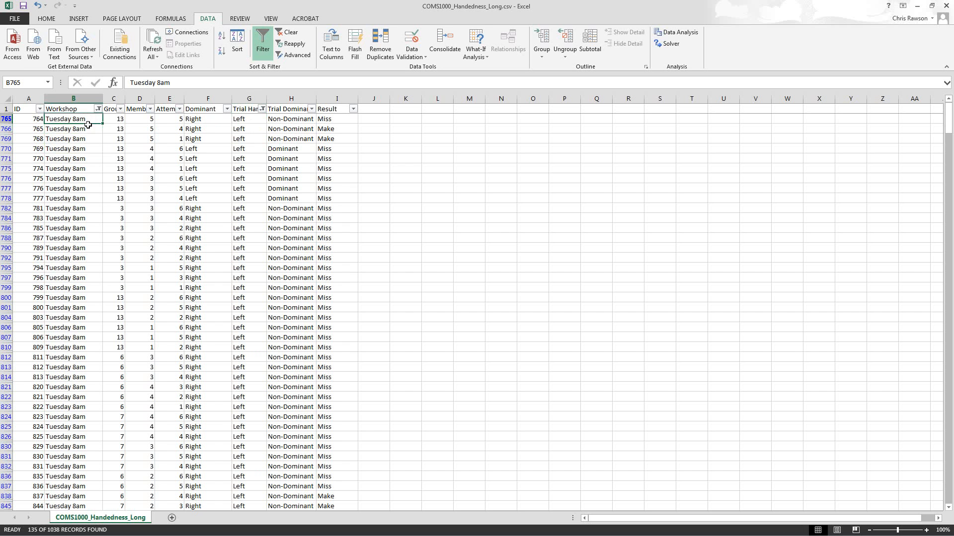
pyautogui.click(181, 208)
pyautogui.scroll(-20, 210, 213)
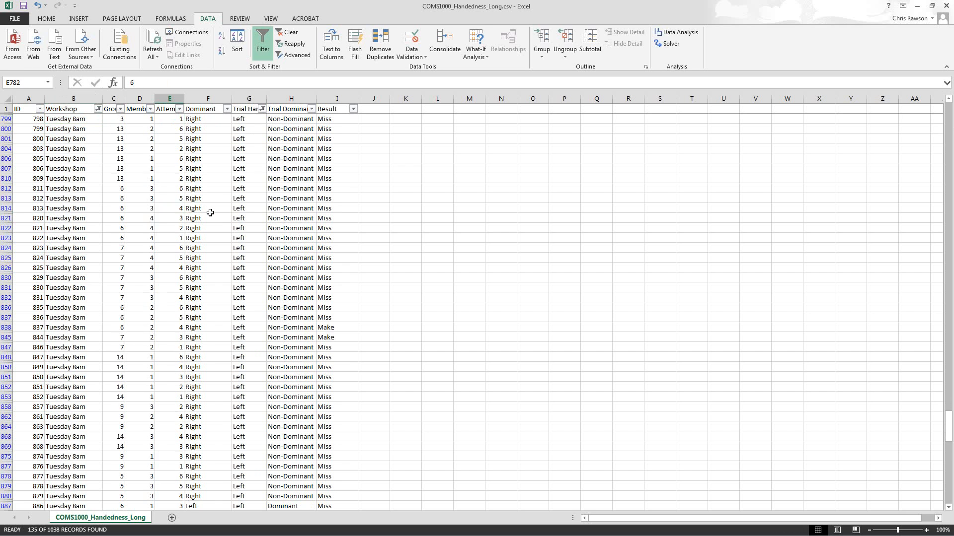
pyautogui.scroll(-7, 210, 213)
pyautogui.scroll(14, 210, 213)
pyautogui.scroll(20, 210, 213)
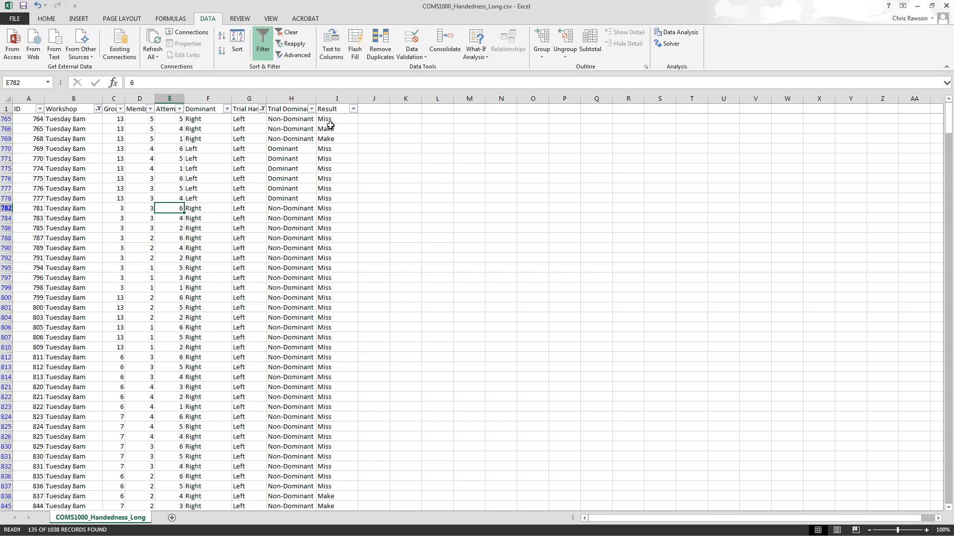
# Sort the filtered records by Result from A to Z and check the rows with Make results.
pyautogui.click(354, 110)
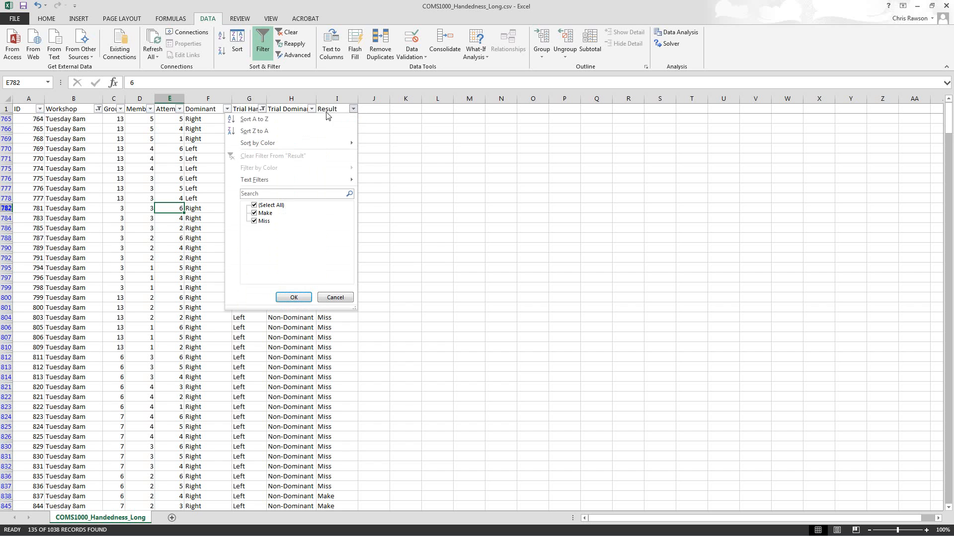
pyautogui.click(255, 121)
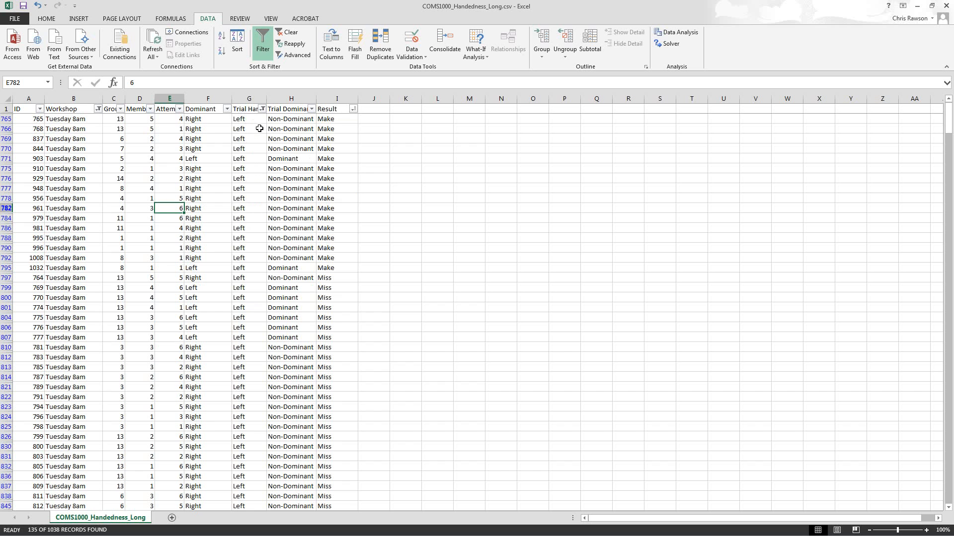
pyautogui.moveTo(329, 119); pyautogui.dragTo(346, 221)
pyautogui.scroll(3, 334, 228)
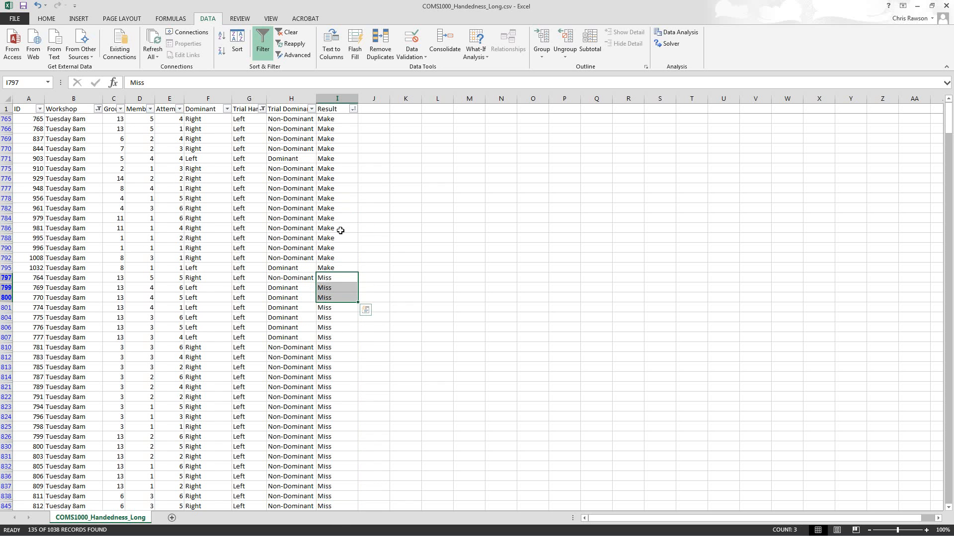
pyautogui.click(45, 131)
pyautogui.moveTo(46, 133); pyautogui.dragTo(305, 123)
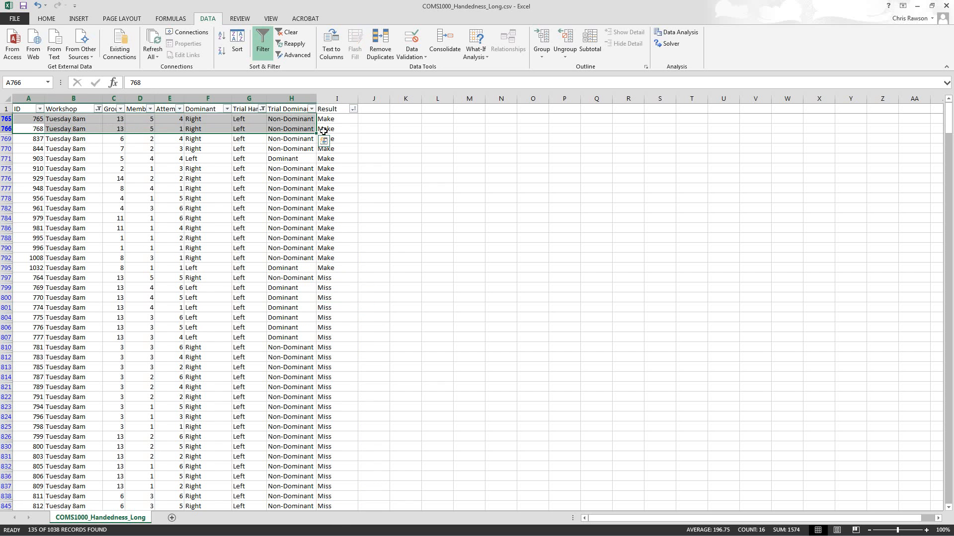
pyautogui.click(329, 131)
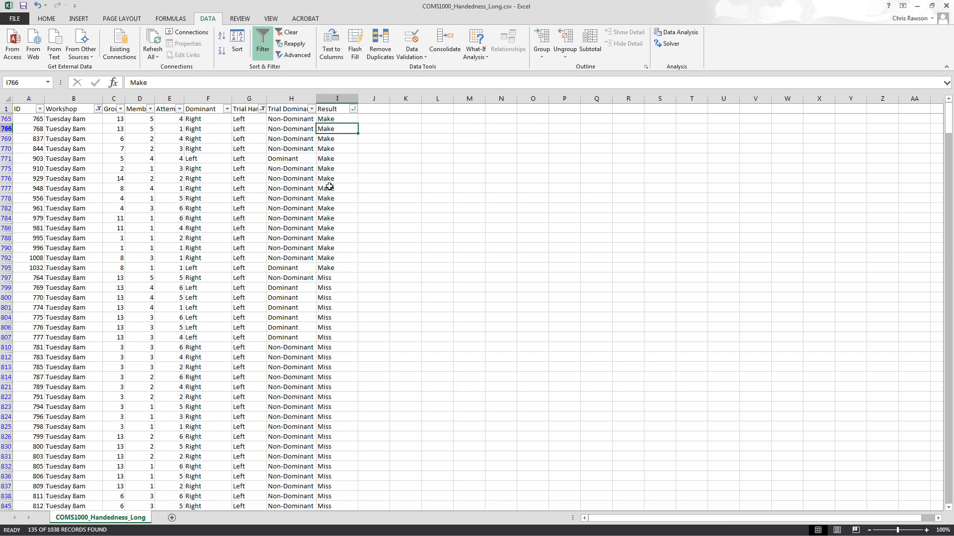
pyautogui.click(328, 189)
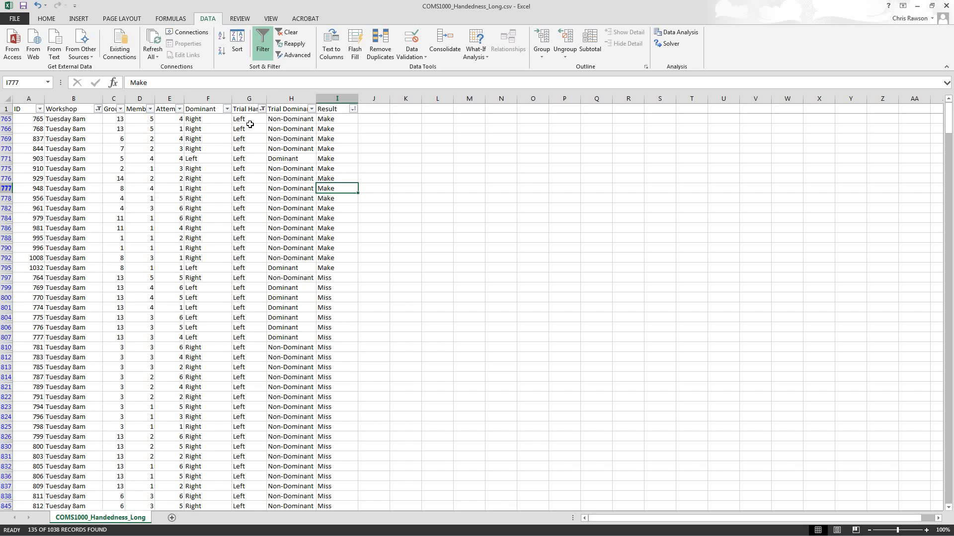
# Count the Make results and the Miss results by selecting each group in the Result column.
pyautogui.click(82, 121)
pyautogui.moveTo(334, 122); pyautogui.dragTo(333, 272)
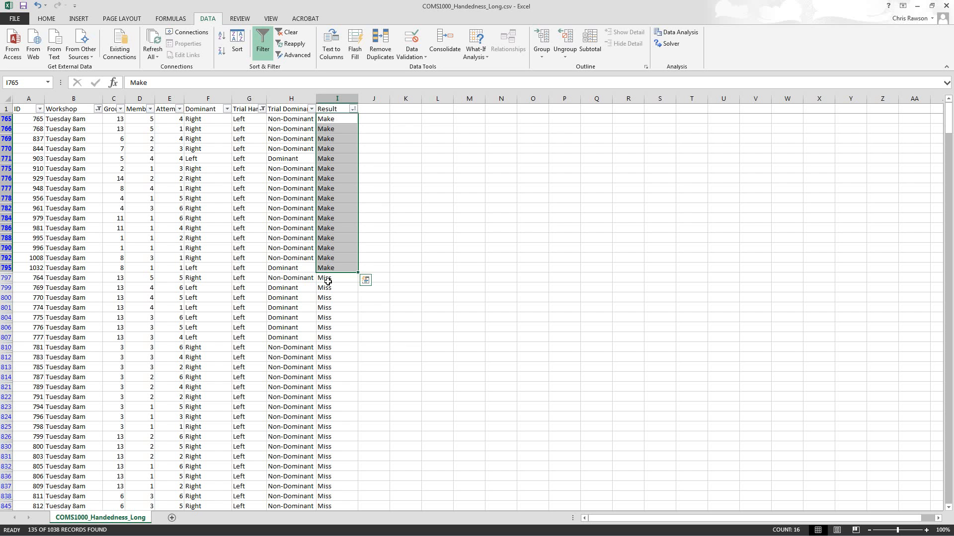
pyautogui.moveTo(328, 282); pyautogui.dragTo(330, 498)
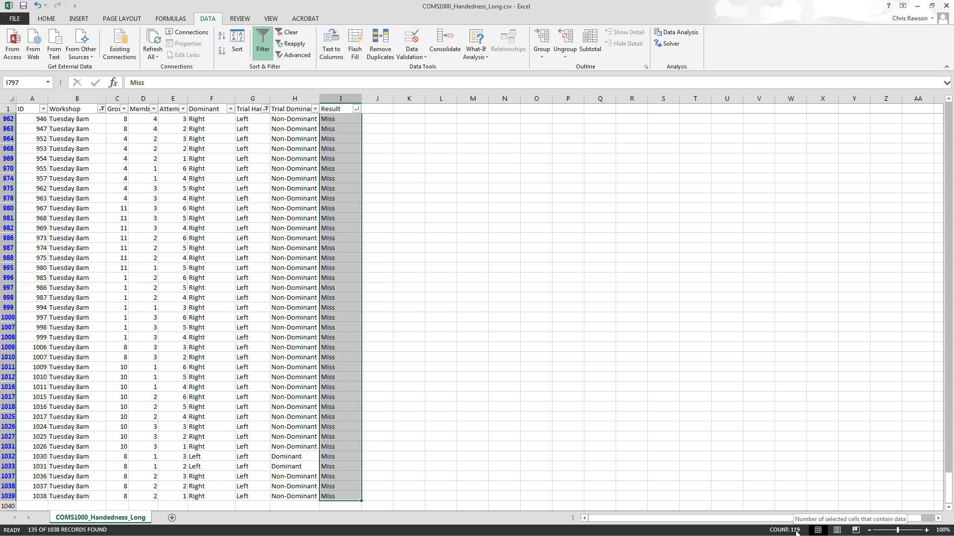
pyautogui.click(405, 377)
pyautogui.scroll(13, 404, 411)
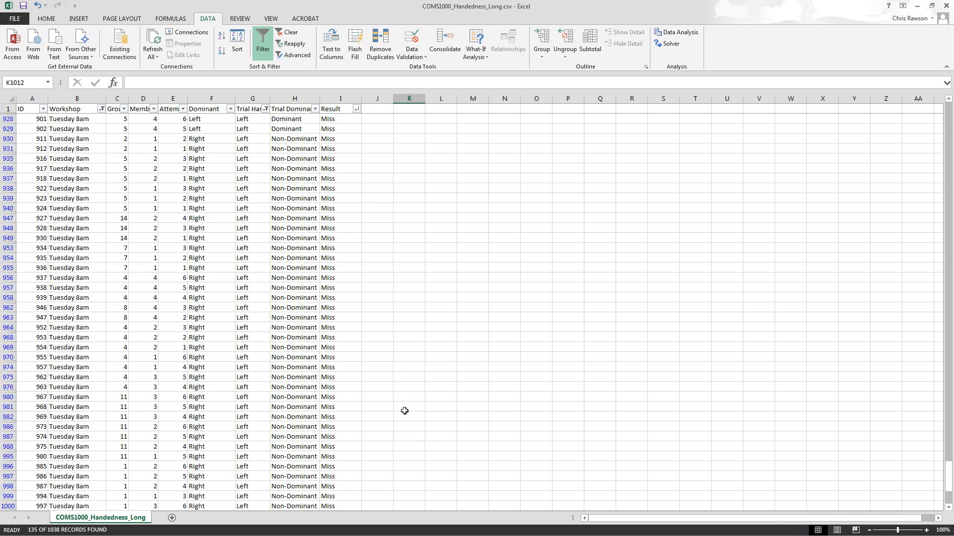
pyautogui.moveTo(947, 459); pyautogui.dragTo(938, 109)
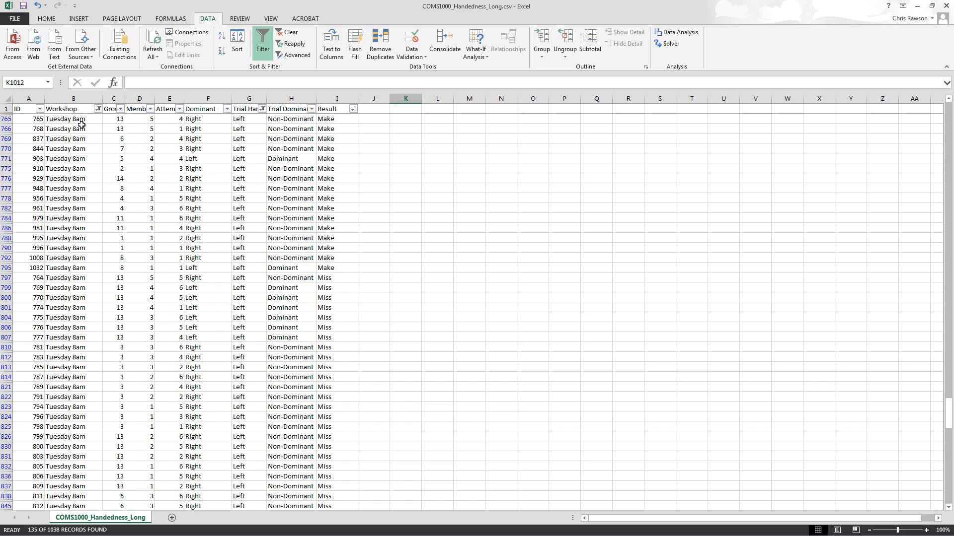
# Clear the filters from the Trial Hand and Workshop columns to show all records.
pyautogui.click(262, 109)
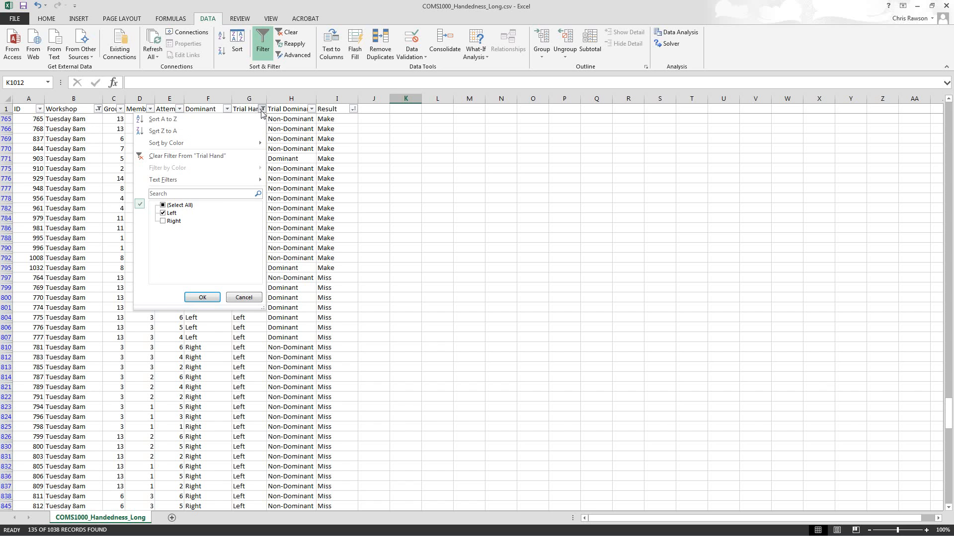
pyautogui.click(201, 156)
pyautogui.click(98, 109)
pyautogui.click(64, 156)
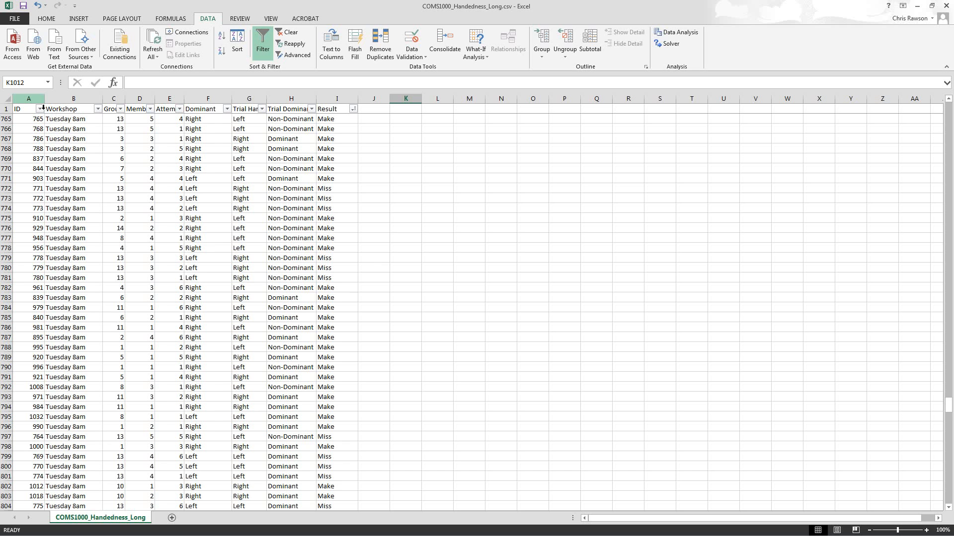
# Create a PivotTable on a new worksheet from columns A to I, ID through Result, and keep it active.
pyautogui.moveTo(43, 107); pyautogui.dragTo(342, 101)
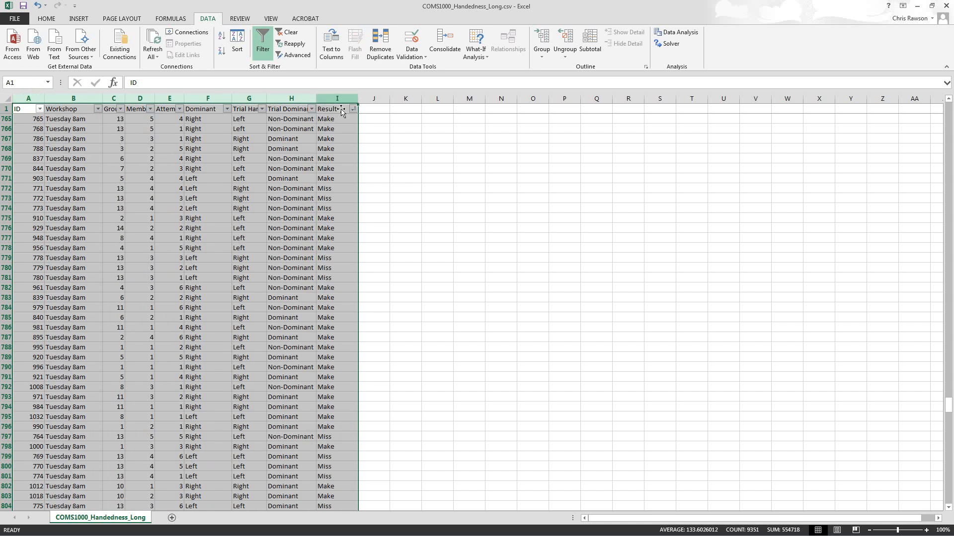
pyautogui.click(73, 19)
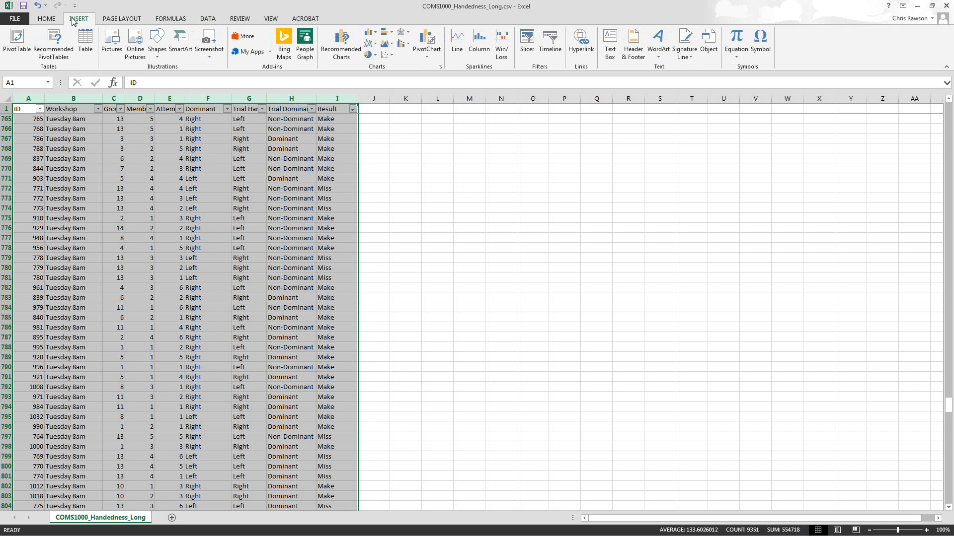
pyautogui.click(17, 47)
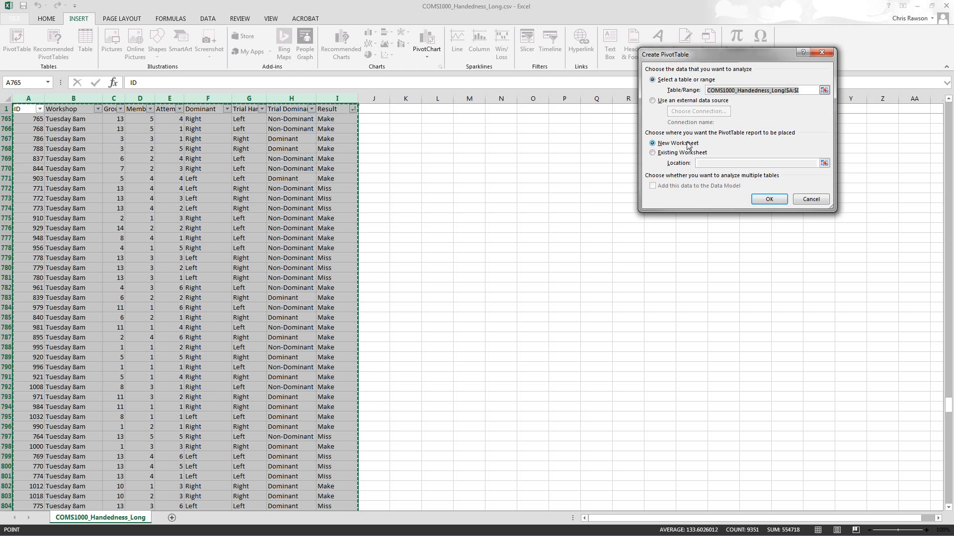
pyautogui.click(766, 200)
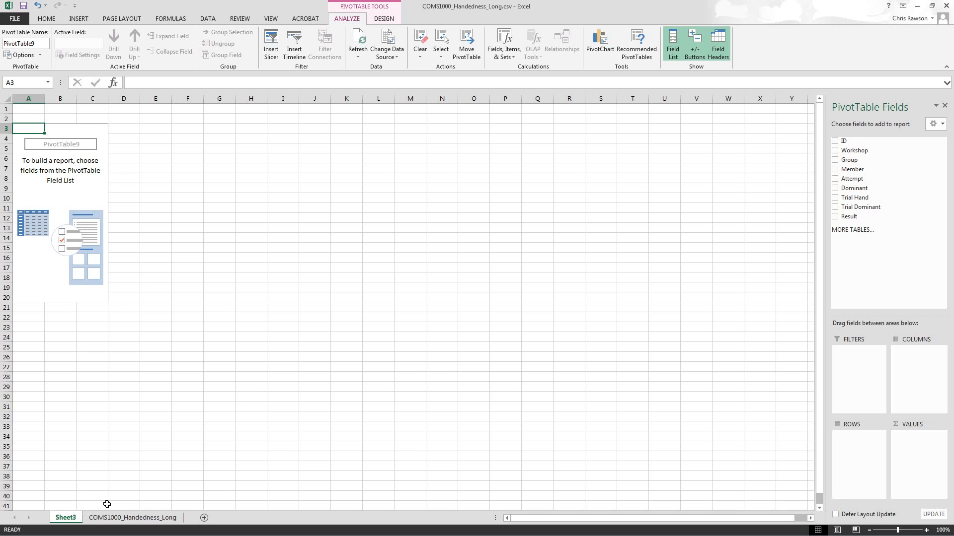
pyautogui.click(130, 169)
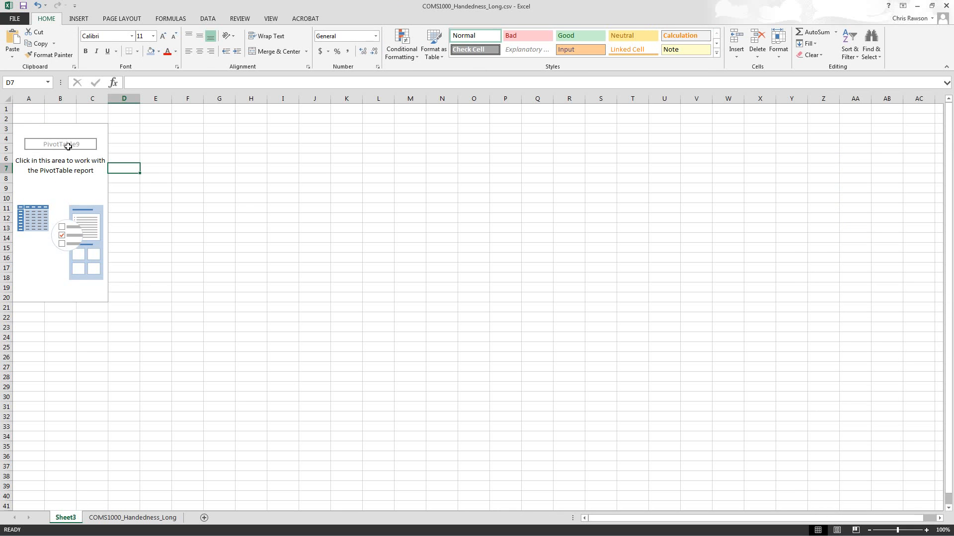
pyautogui.click(32, 133)
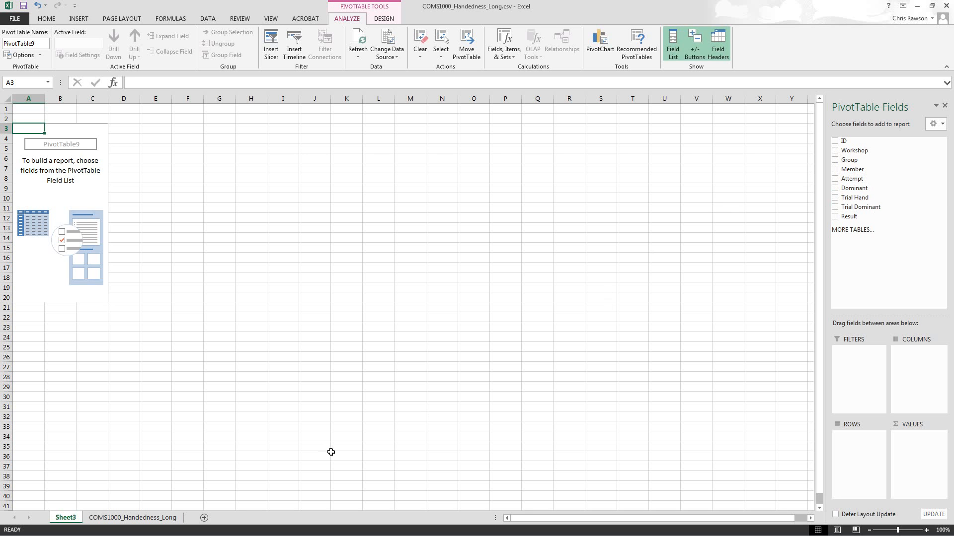
# On the COMS1000_Handedness_Long sheet, filter the Trial Dominant column to show only Dominant trials.
pyautogui.click(150, 518)
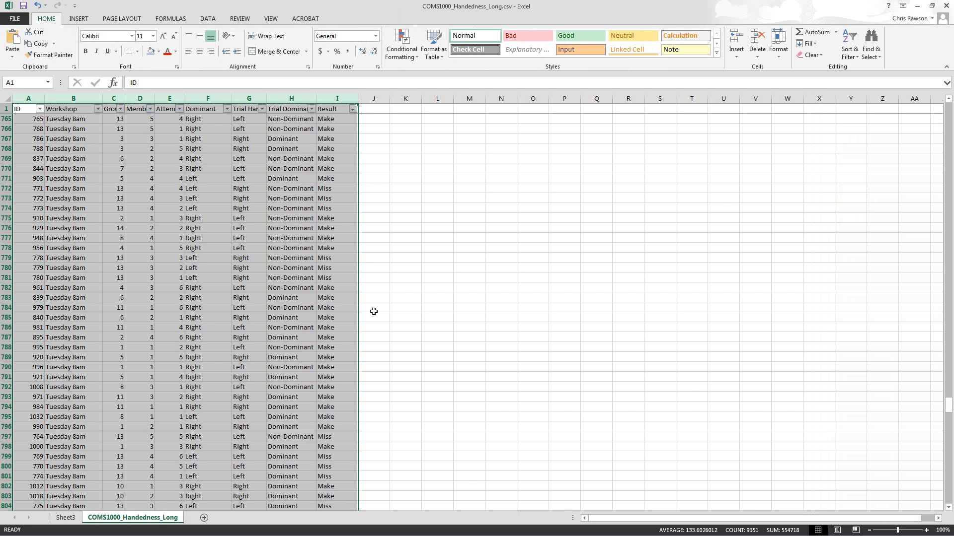
pyautogui.click(377, 129)
pyautogui.click(311, 109)
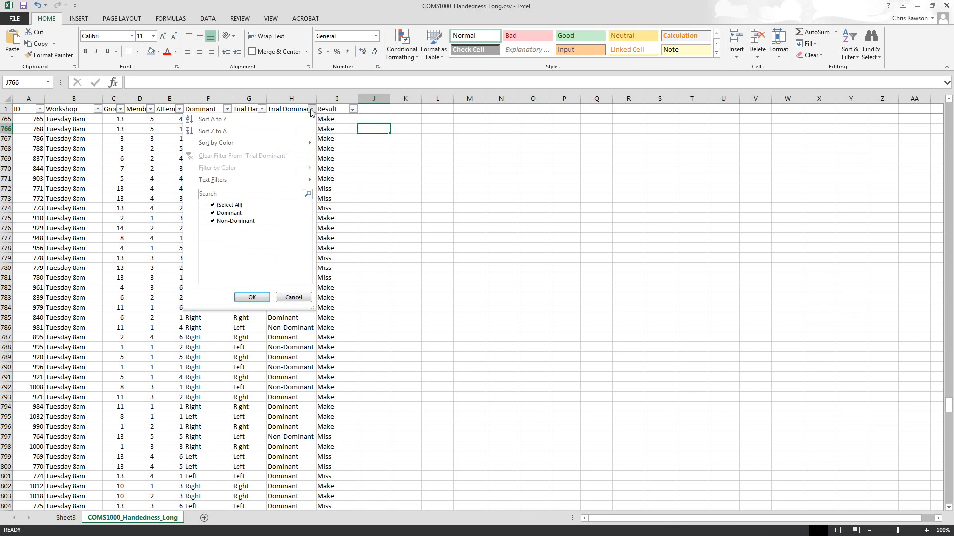
pyautogui.click(213, 205)
pyautogui.click(213, 214)
pyautogui.click(251, 298)
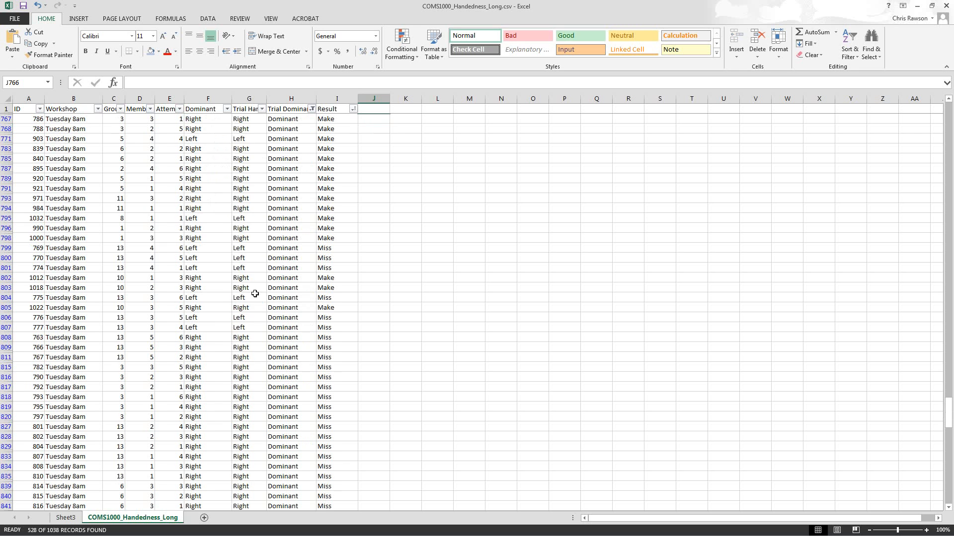
# Sort the Dominant trials by Result from A to Z and select a run of Miss results to count.
pyautogui.click(352, 108)
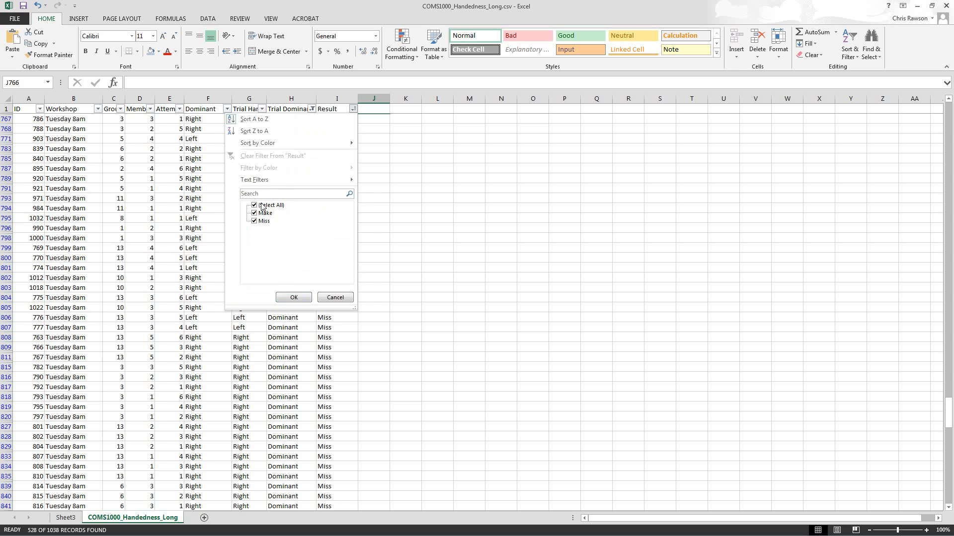
pyautogui.click(256, 120)
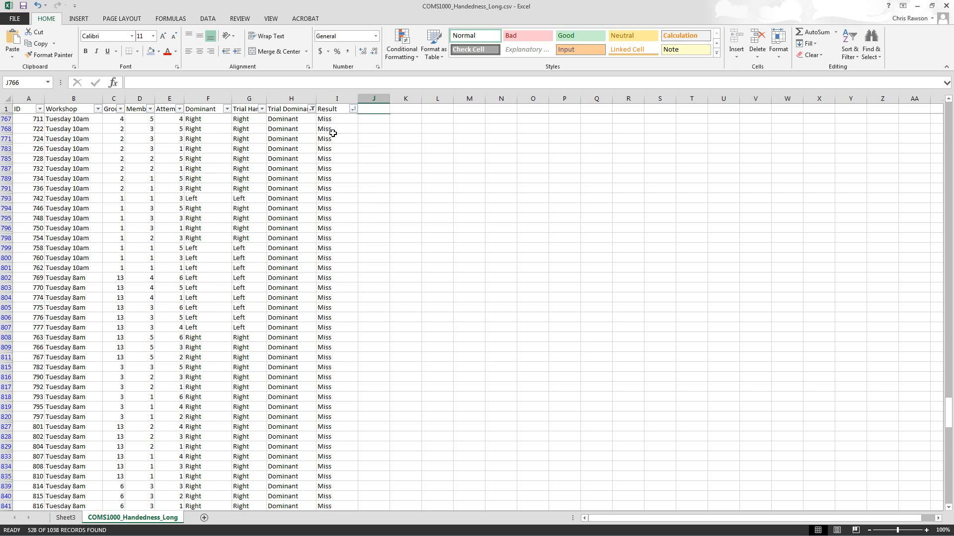
pyautogui.moveTo(336, 126); pyautogui.dragTo(341, 451)
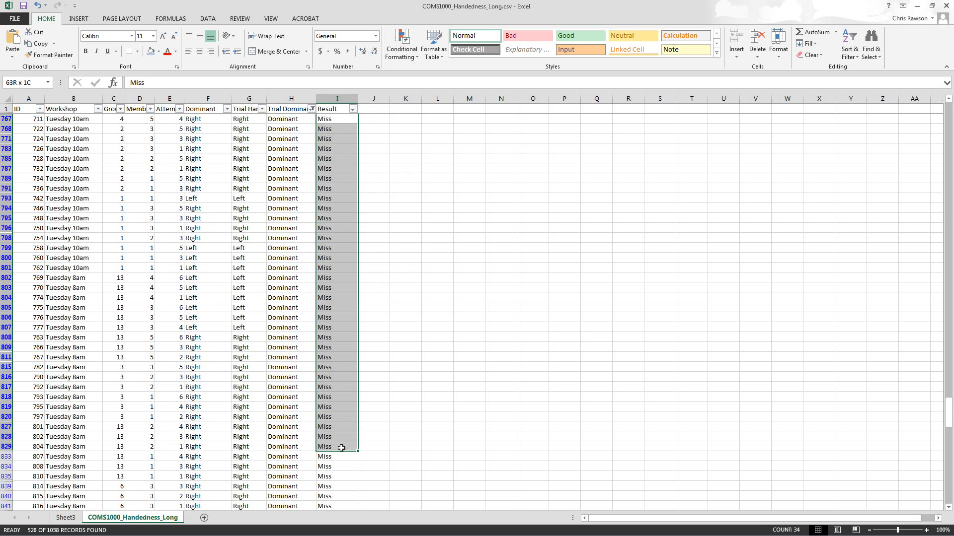
pyautogui.click(334, 367)
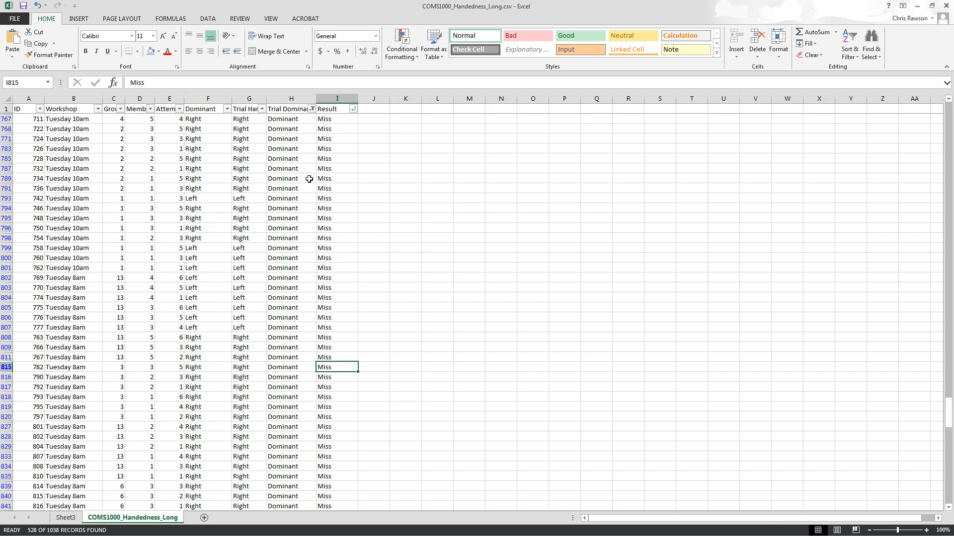
# Reset the Trial Dominant filter to show all values.
pyautogui.click(312, 109)
pyautogui.click(229, 206)
pyautogui.click(252, 297)
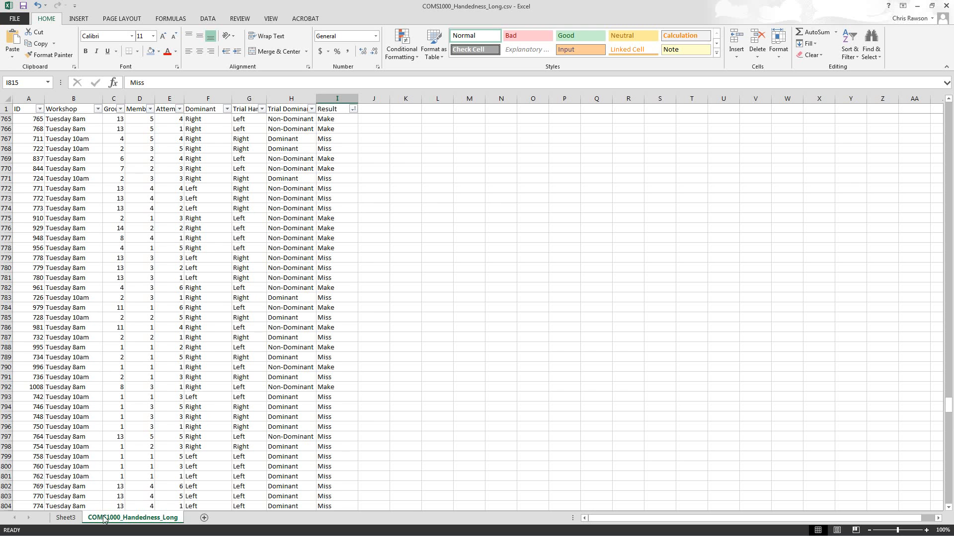
# Add the Trial Dominant field to the rows of the PivotTable on Sheet3 and return to the COMS1000_Handedness_Long sheet.
pyautogui.click(65, 517)
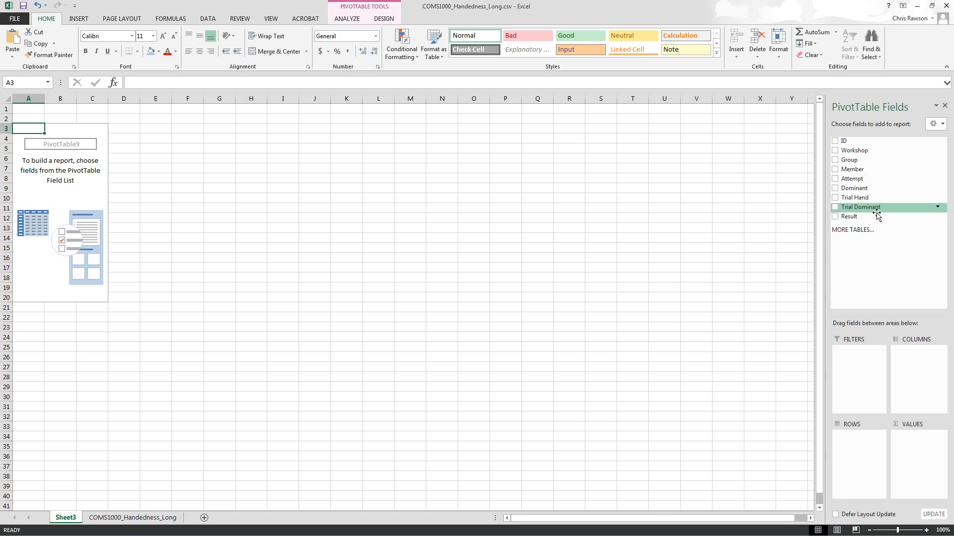
pyautogui.moveTo(851, 214); pyautogui.dragTo(861, 449)
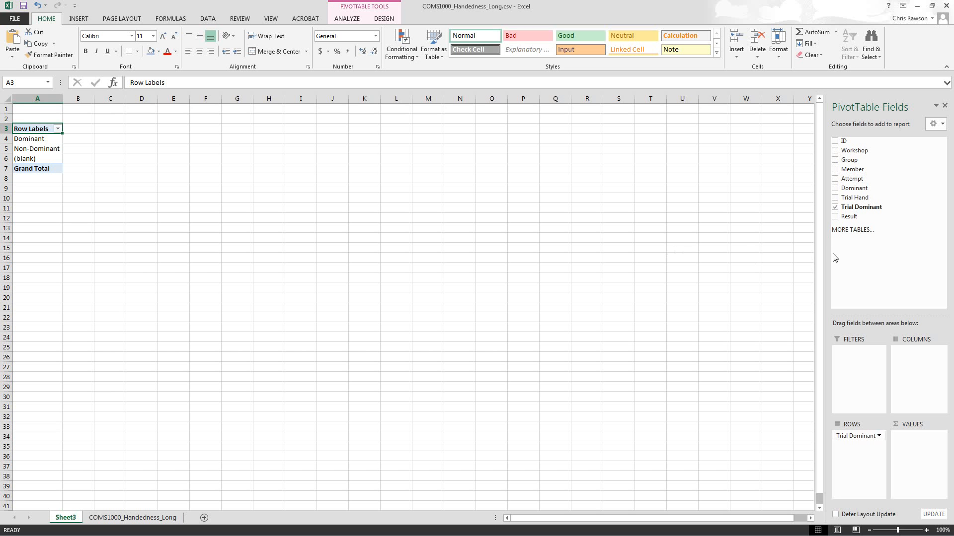
pyautogui.click(154, 518)
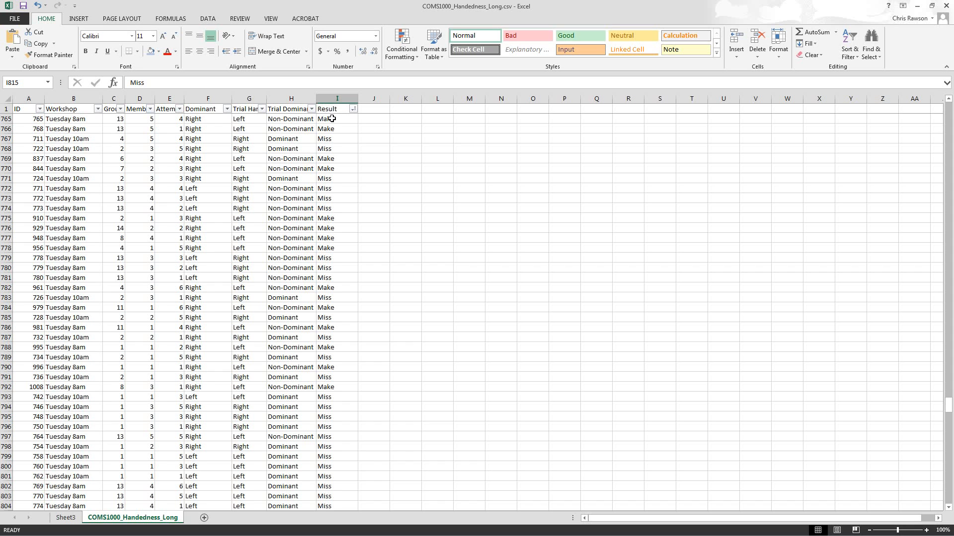
# Add the Result field to both the columns and the values of the PivotTable on Sheet3.
pyautogui.click(67, 519)
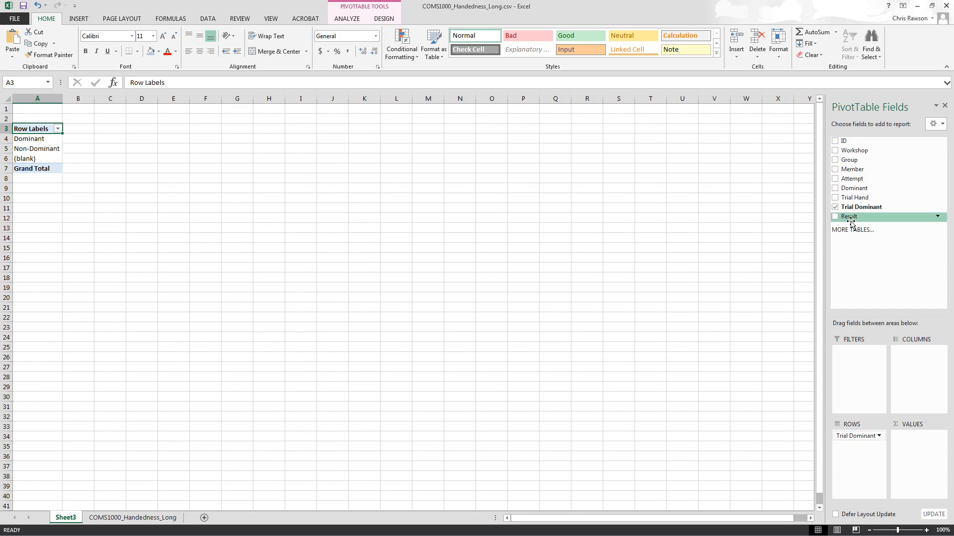
pyautogui.moveTo(850, 223); pyautogui.dragTo(912, 357)
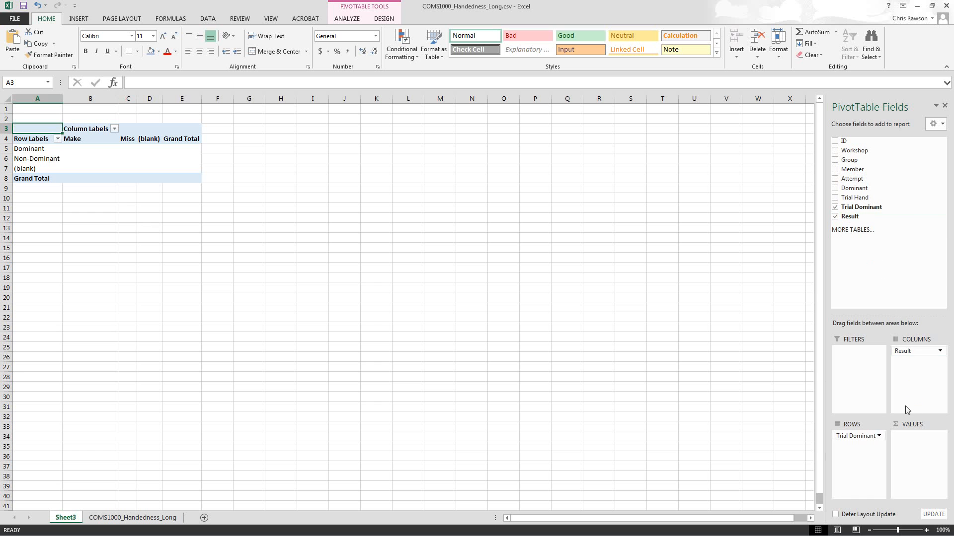
pyautogui.moveTo(861, 218); pyautogui.dragTo(915, 446)
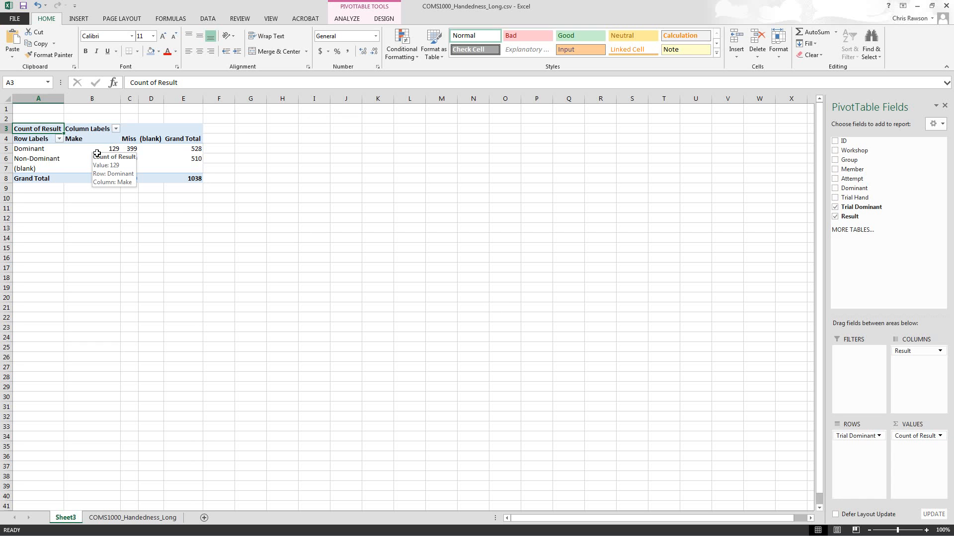
# Examine the Make and Miss counts for the Dominant row of the PivotTable.
pyautogui.click(37, 150)
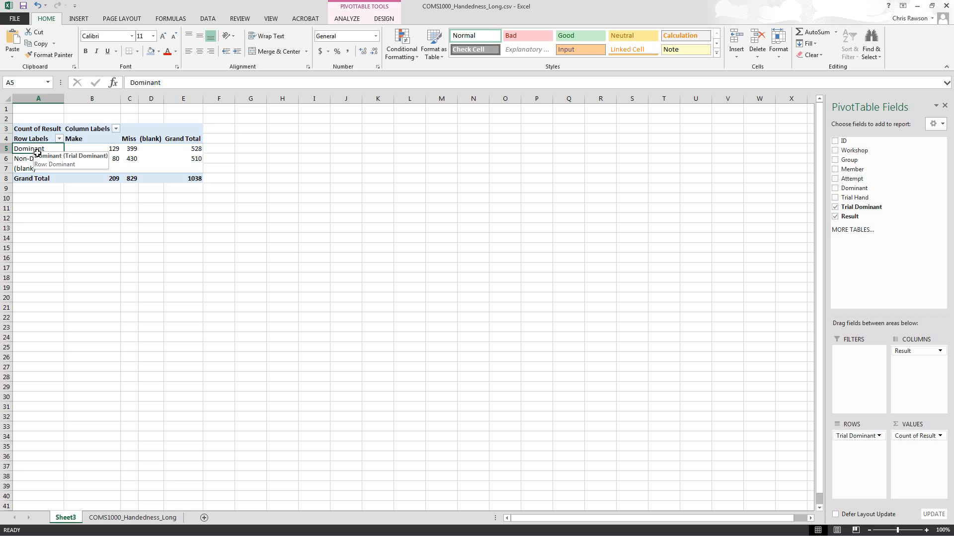
pyautogui.click(80, 143)
pyautogui.click(53, 151)
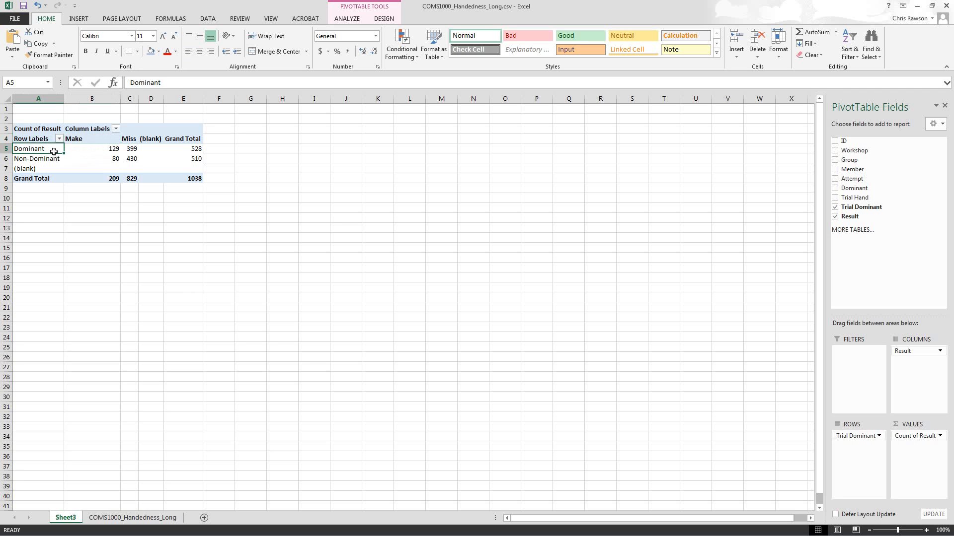
pyautogui.click(130, 142)
pyautogui.click(80, 152)
pyautogui.click(131, 152)
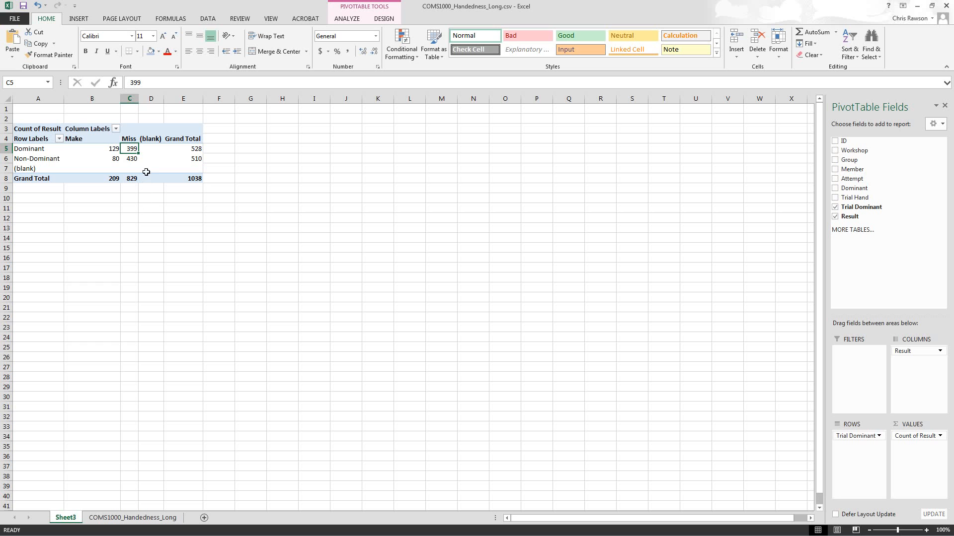
# Filter out the (blank) item from both the row labels and the column labels of the PivotTable.
pyautogui.click(59, 139)
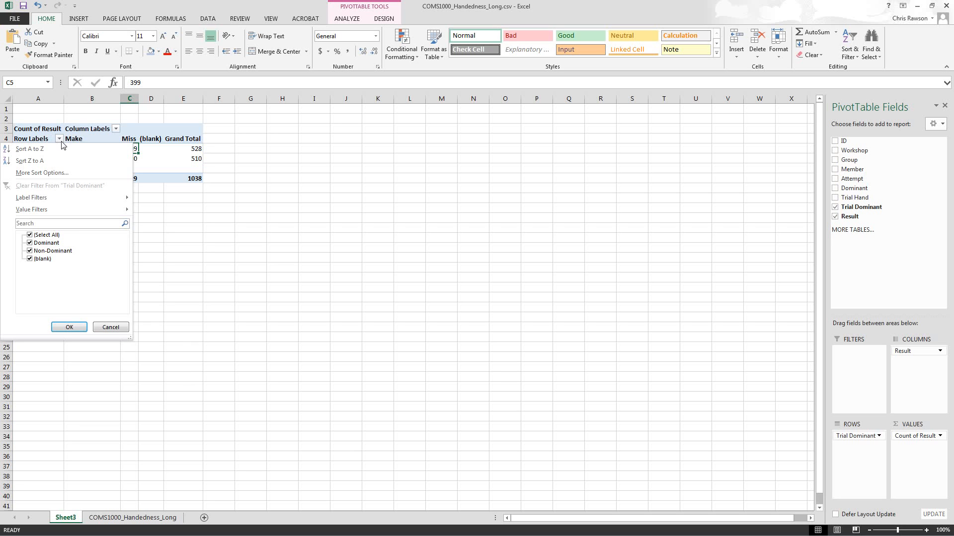
pyautogui.click(30, 259)
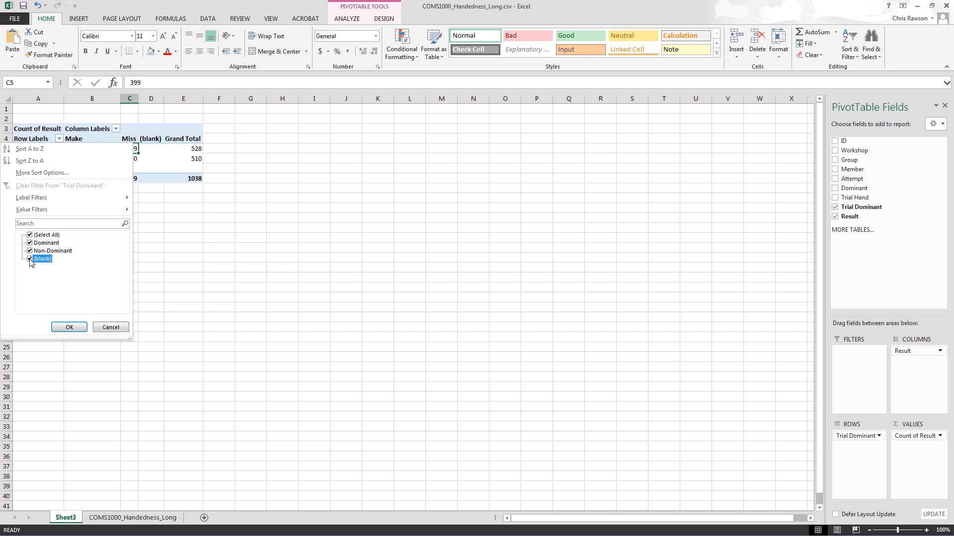
pyautogui.click(69, 328)
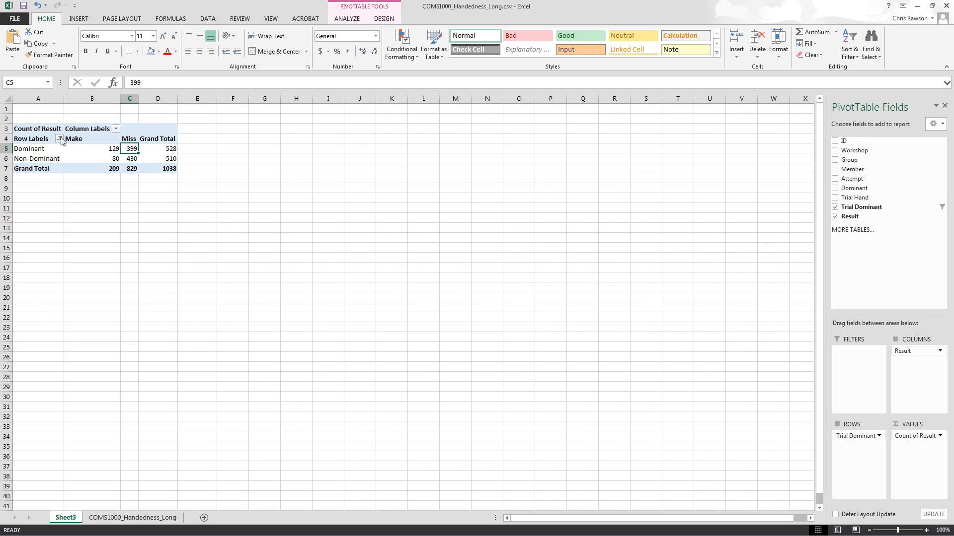
pyautogui.click(116, 129)
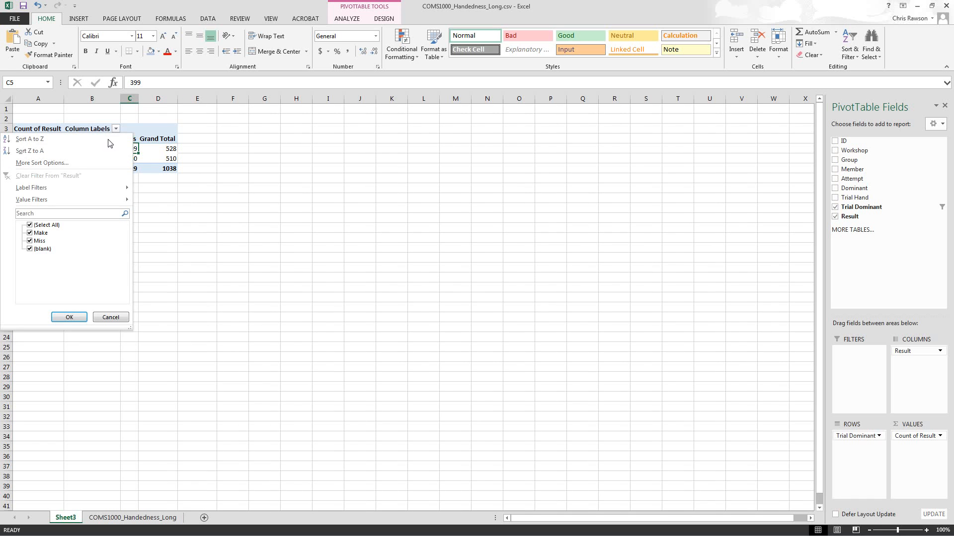
pyautogui.click(30, 249)
pyautogui.click(68, 317)
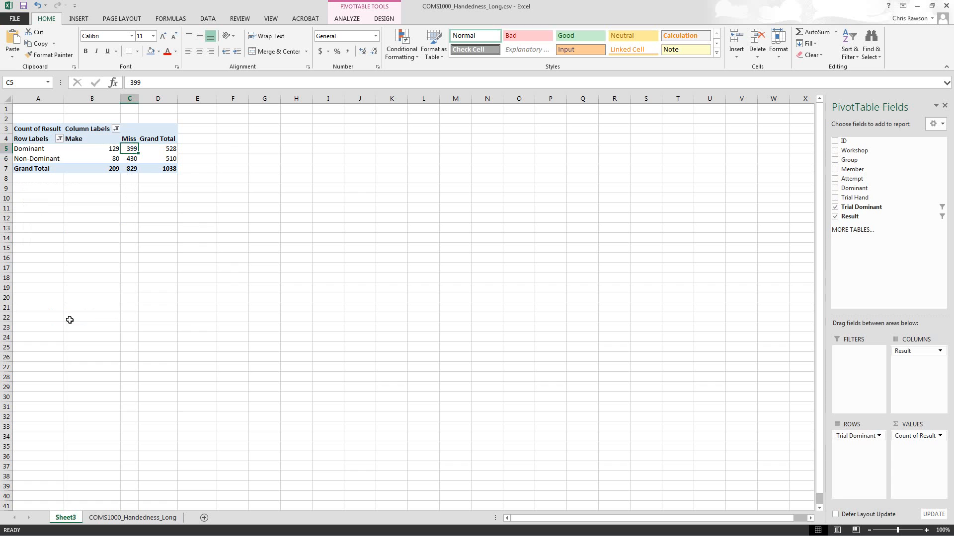
pyautogui.click(119, 299)
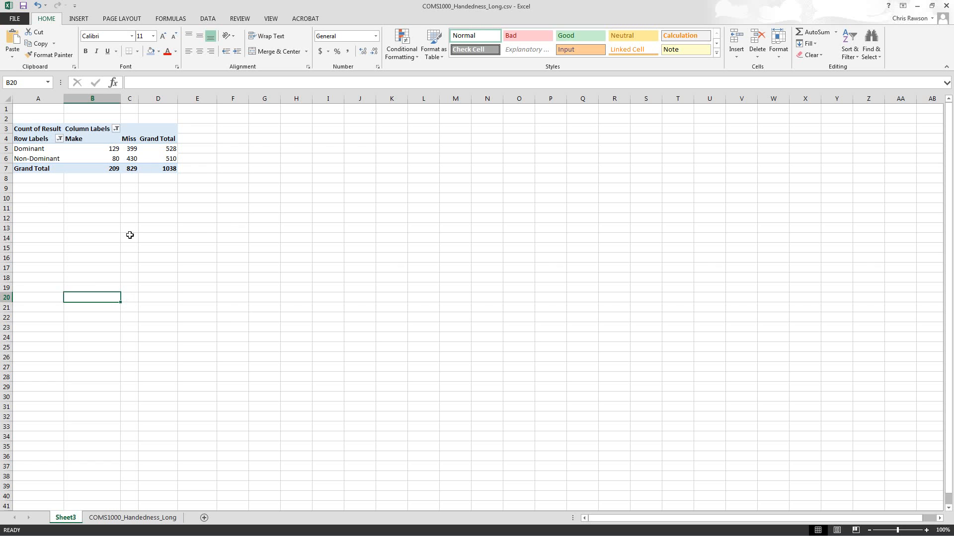
# Compare the Dominant row's Make, Miss and Grand Total counts with the Non-Dominant Miss count.
pyautogui.moveTo(162, 154)
pyautogui.click(158, 150)
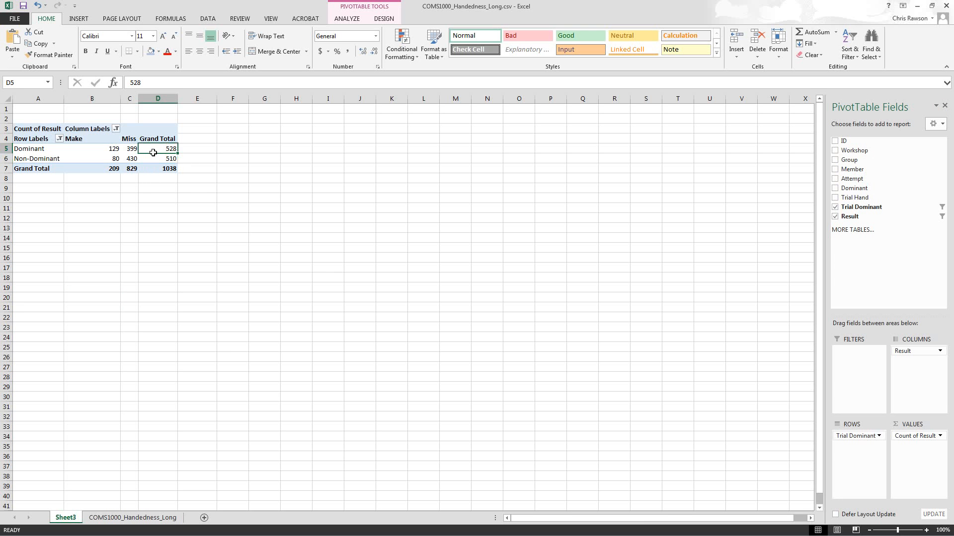
pyautogui.click(113, 151)
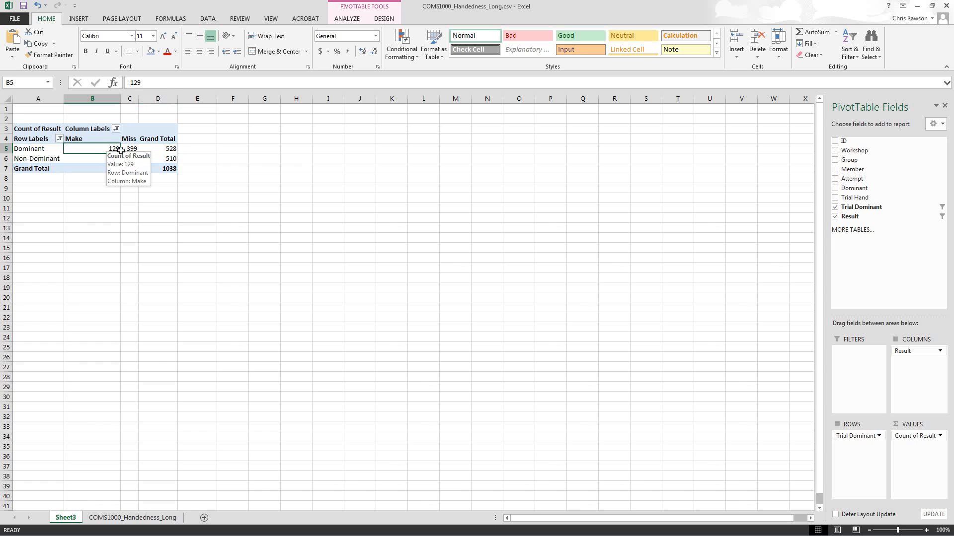
pyautogui.click(130, 152)
pyautogui.click(155, 153)
pyautogui.click(133, 153)
pyautogui.click(115, 153)
pyautogui.click(131, 153)
pyautogui.click(131, 159)
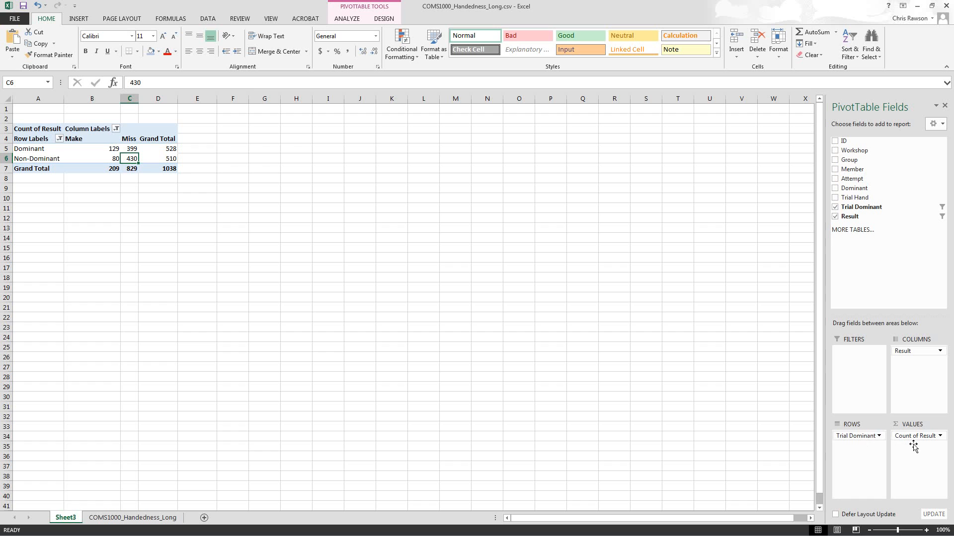
# Show the Count of Result values as % of Row Total.
pyautogui.click(941, 437)
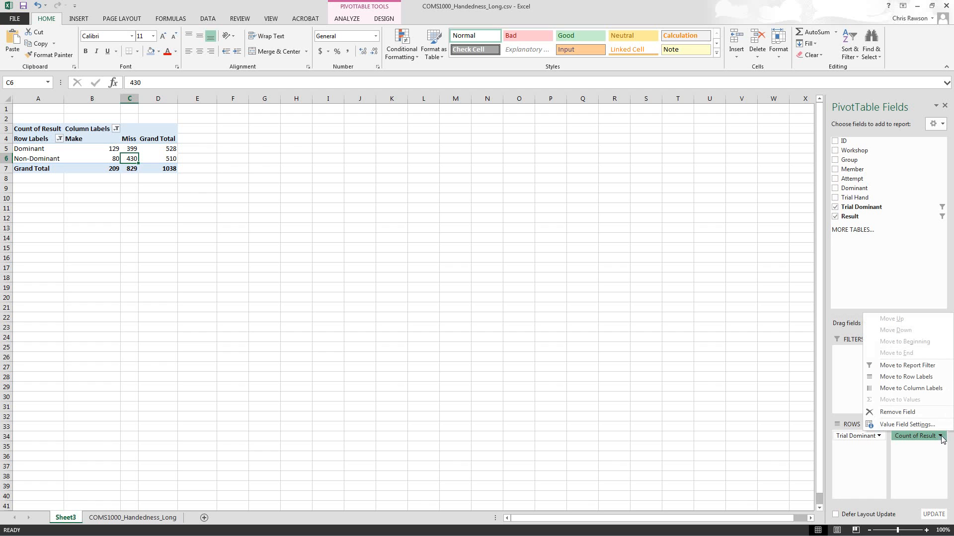
pyautogui.click(903, 425)
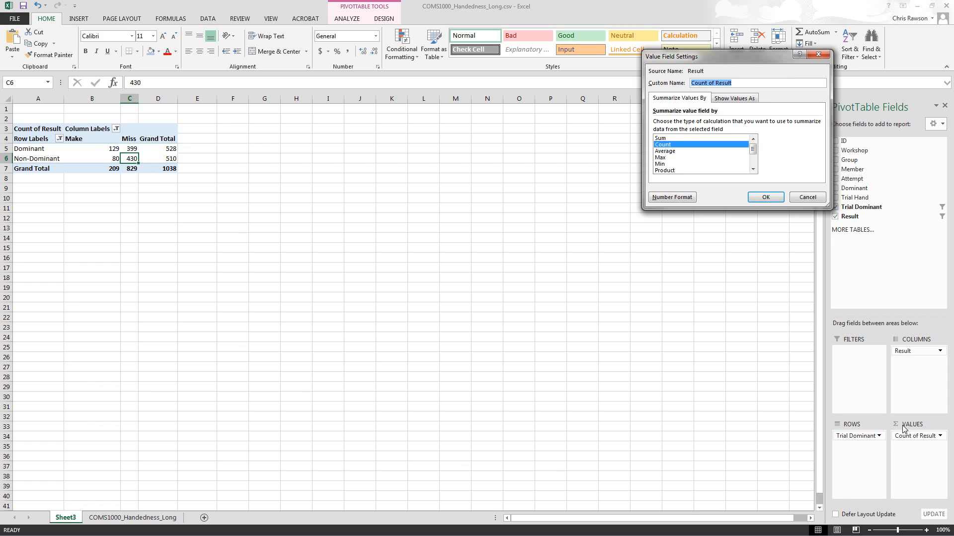
pyautogui.click(722, 100)
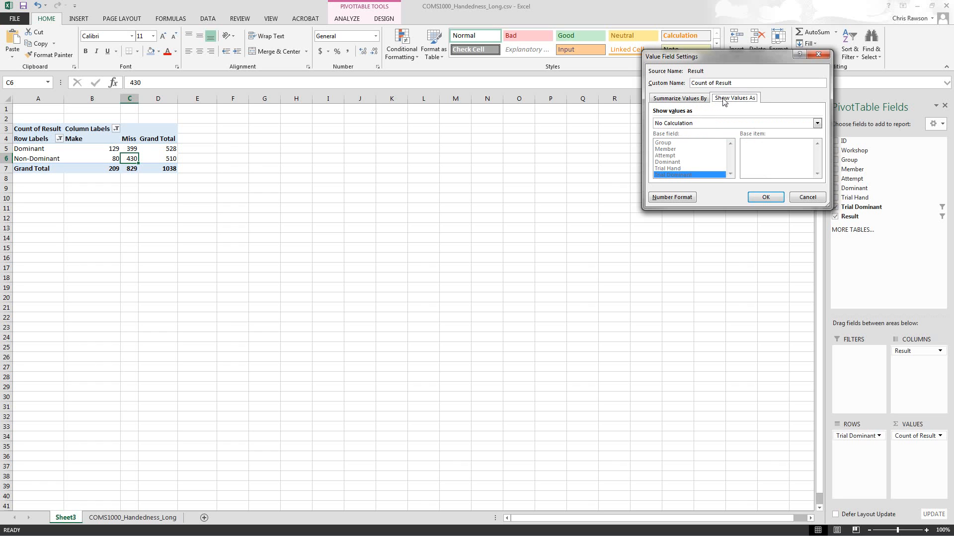
pyautogui.click(709, 124)
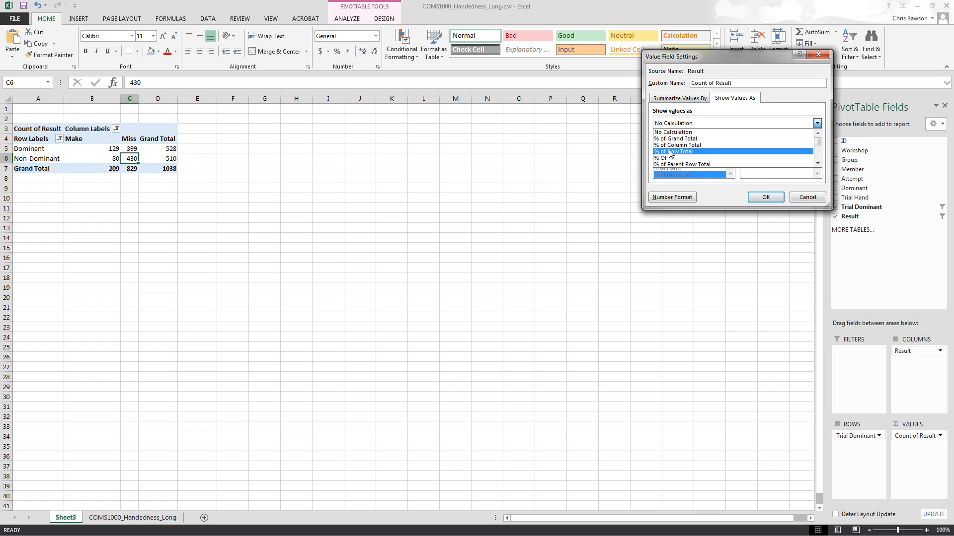
pyautogui.click(688, 151)
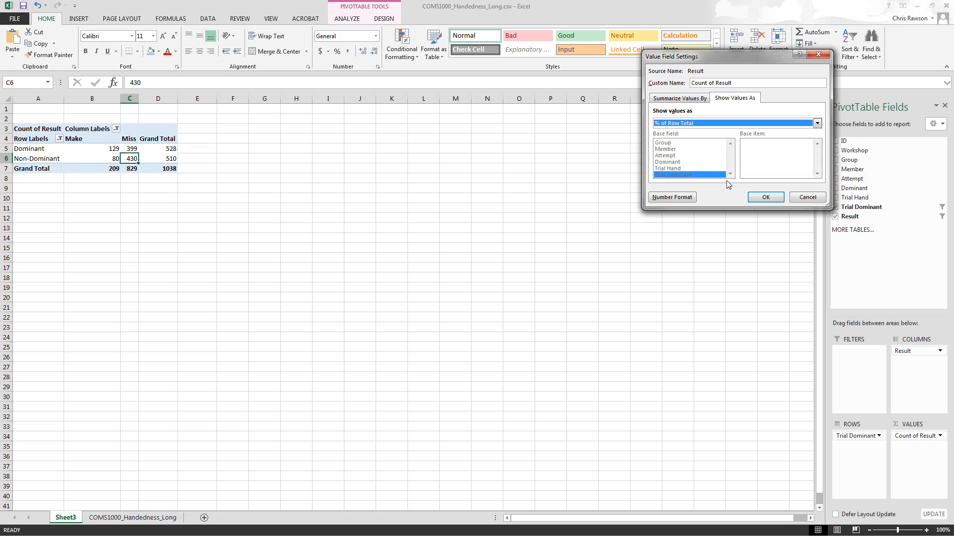
pyautogui.click(766, 197)
pyautogui.click(348, 202)
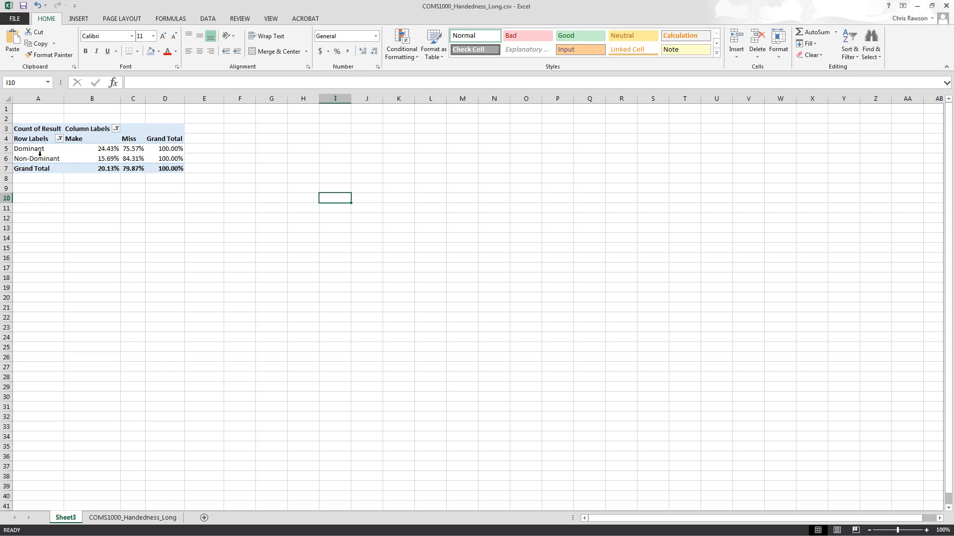
# Check the Dominant column on the COMS1000_Handedness_Long sheet and add the Dominant field below Trial Dominant in the Sheet3 PivotTable's rows.
pyautogui.click(30, 143)
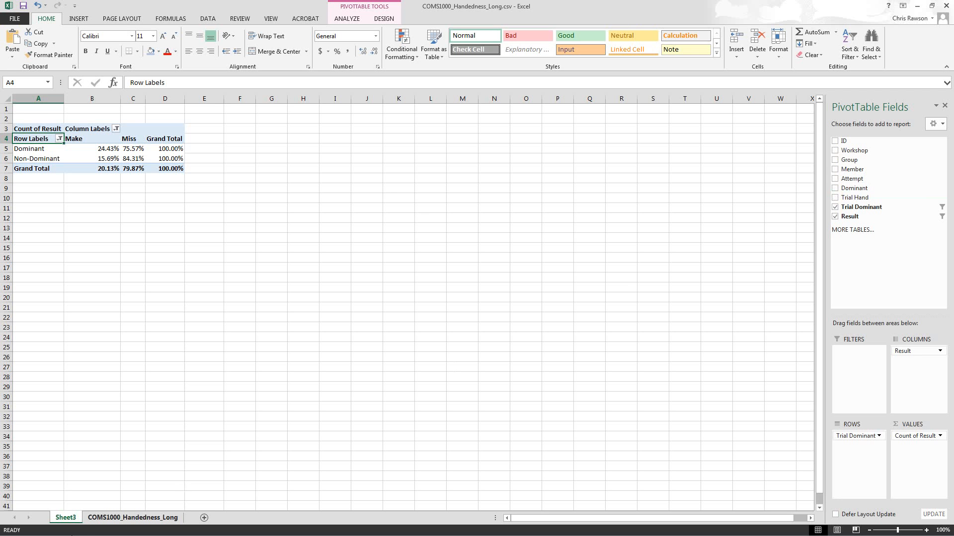
pyautogui.click(100, 519)
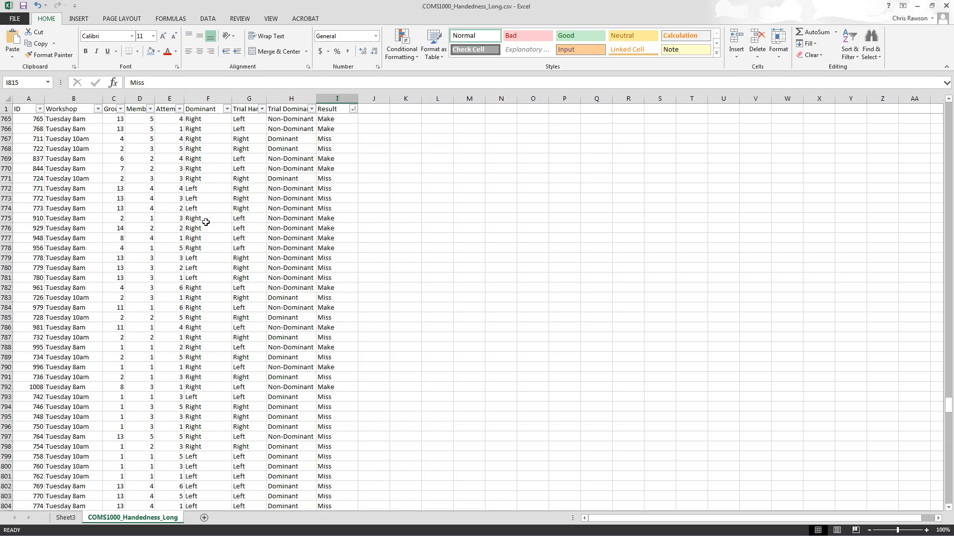
pyautogui.moveTo(203, 120)
pyautogui.mouseDown()
pyautogui.moveTo(204, 213)
pyautogui.moveTo(205, 128)
pyautogui.mouseUp()
pyautogui.click(206, 111)
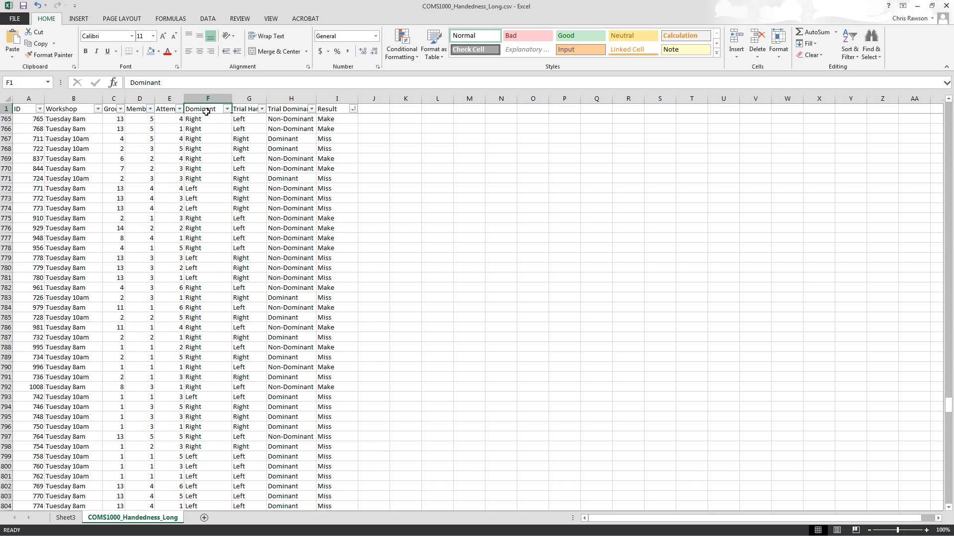
pyautogui.click(66, 519)
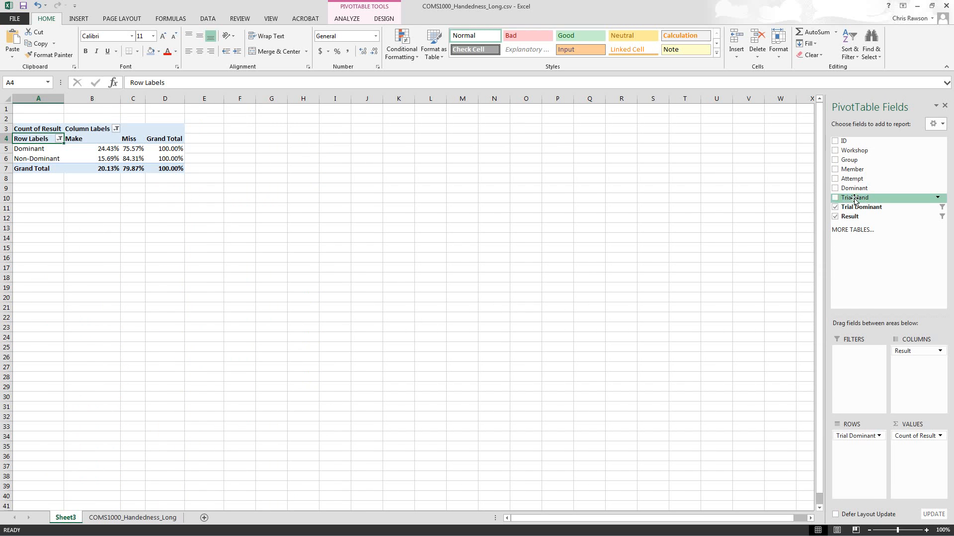
pyautogui.moveTo(857, 195); pyautogui.dragTo(863, 455)
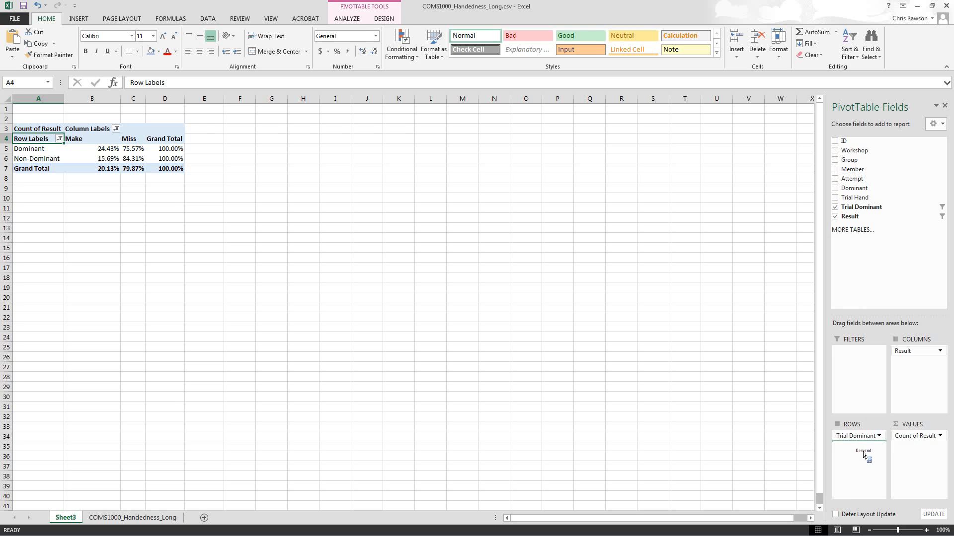
pyautogui.moveTo(863, 454); pyautogui.dragTo(863, 453)
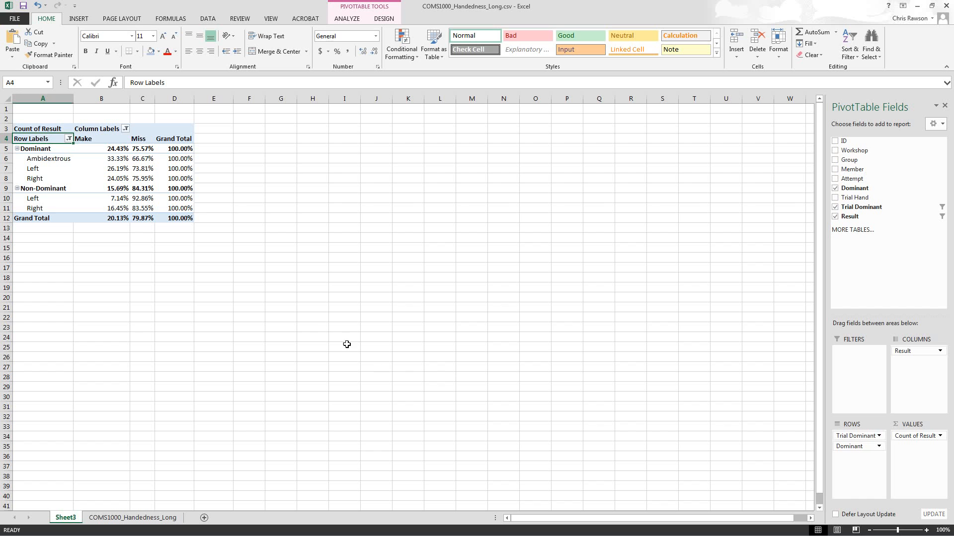
# Examine the Make percentages of left- and right-handed people within the Dominant and Non-Dominant groups.
pyautogui.click(33, 151)
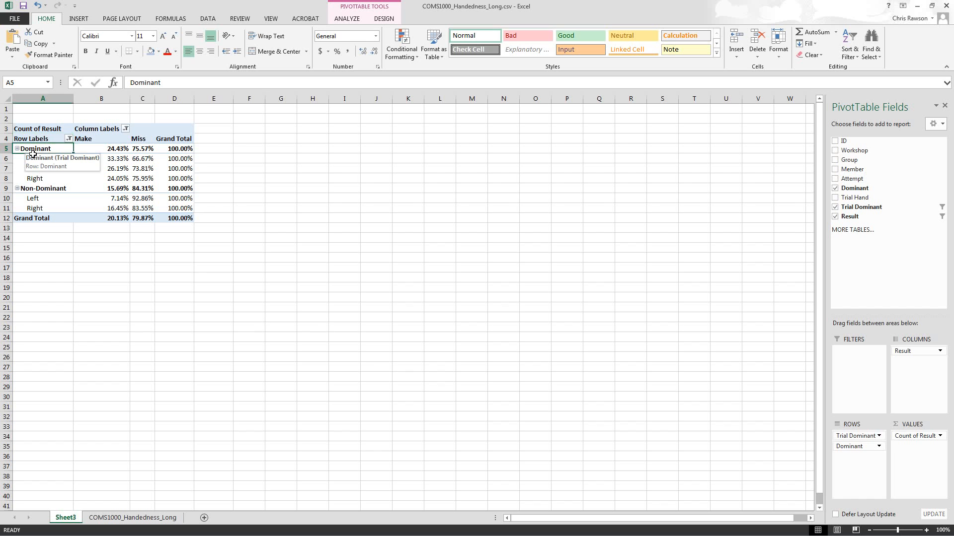
pyautogui.click(37, 171)
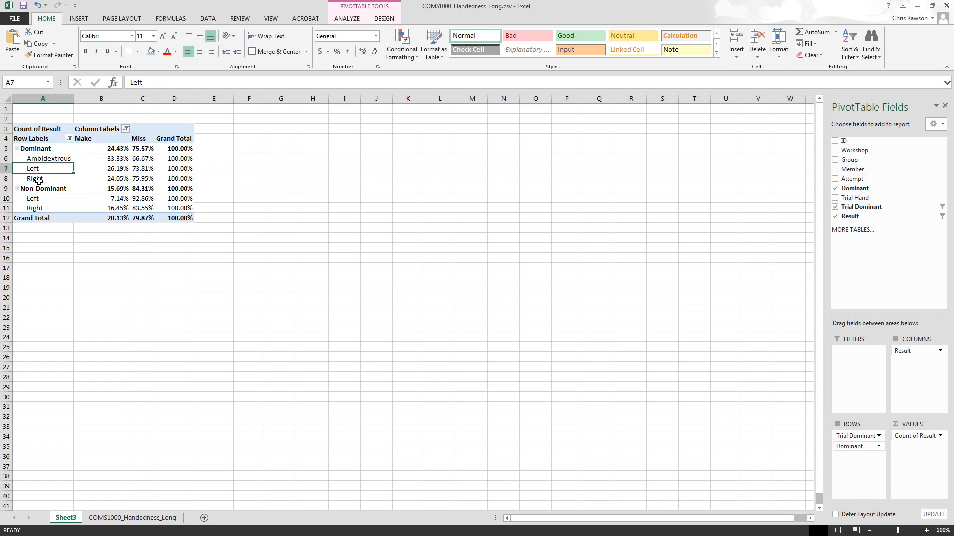
pyautogui.click(36, 152)
pyautogui.click(36, 179)
pyautogui.click(45, 151)
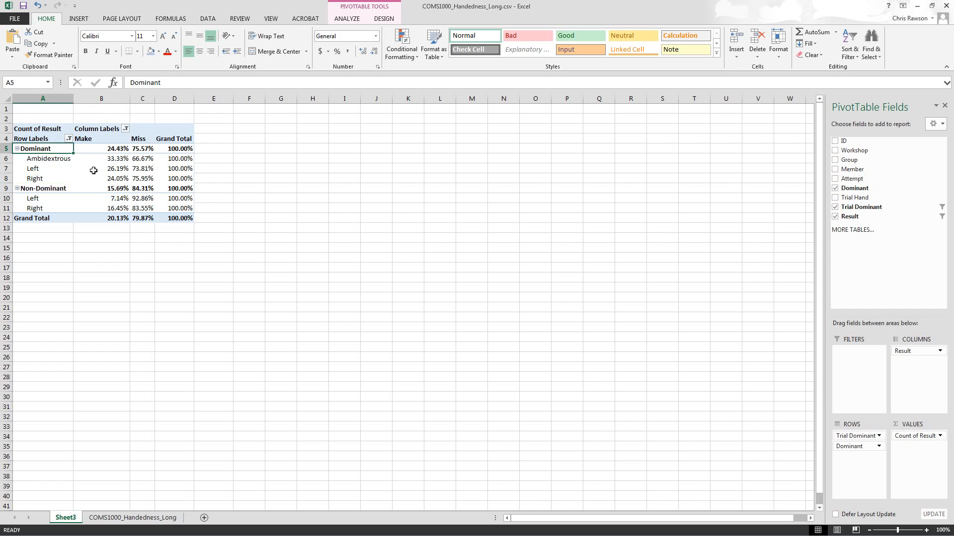
pyautogui.click(114, 180)
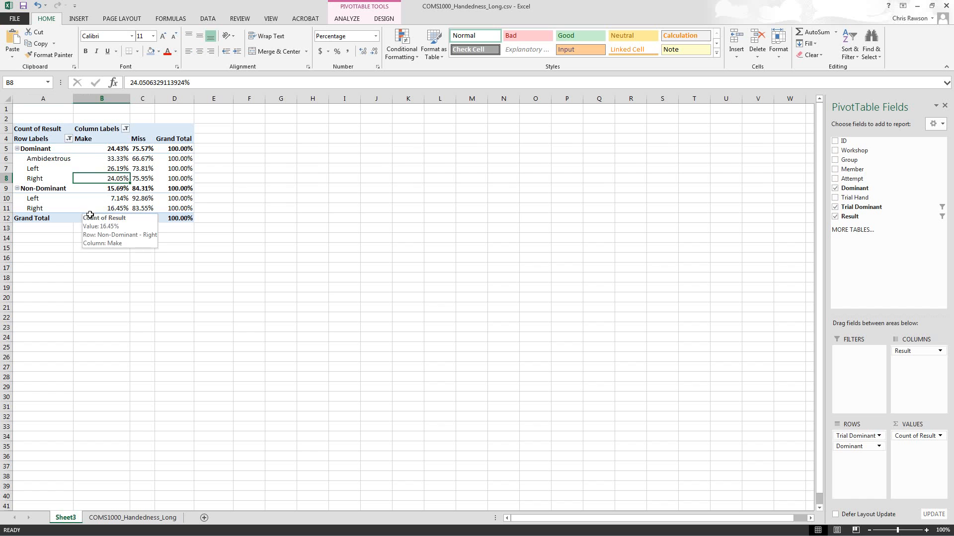
pyautogui.click(37, 209)
pyautogui.click(128, 212)
pyautogui.press('Up')
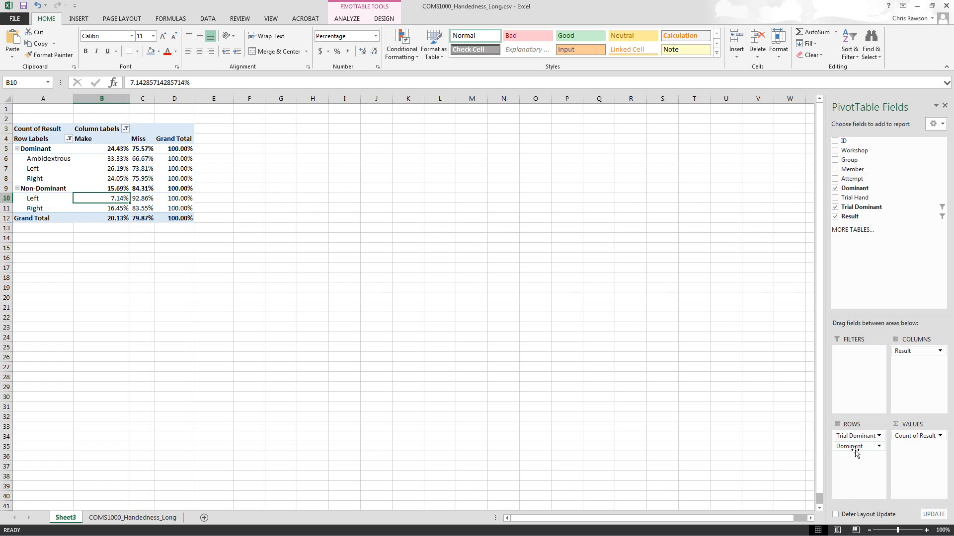
# Move the Dominant field above Trial Dominant in the PivotTable rows and add Attempt as a report filter.
pyautogui.moveTo(855, 449); pyautogui.dragTo(859, 437)
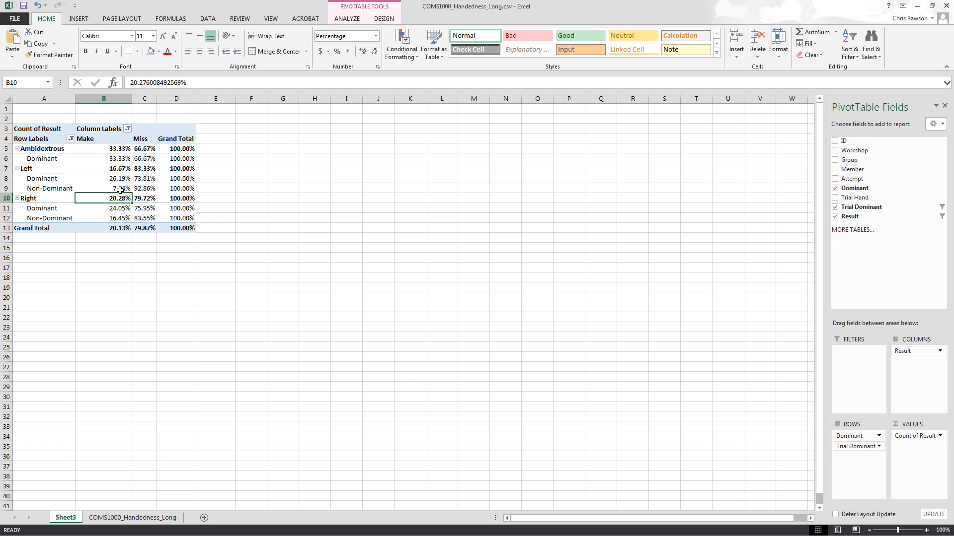
pyautogui.moveTo(121, 190)
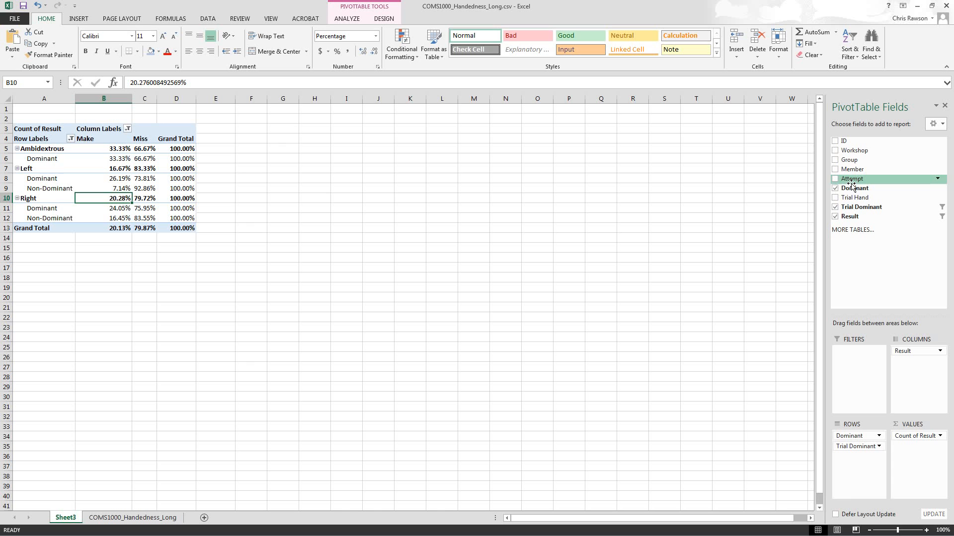
pyautogui.moveTo(851, 183); pyautogui.dragTo(851, 364)
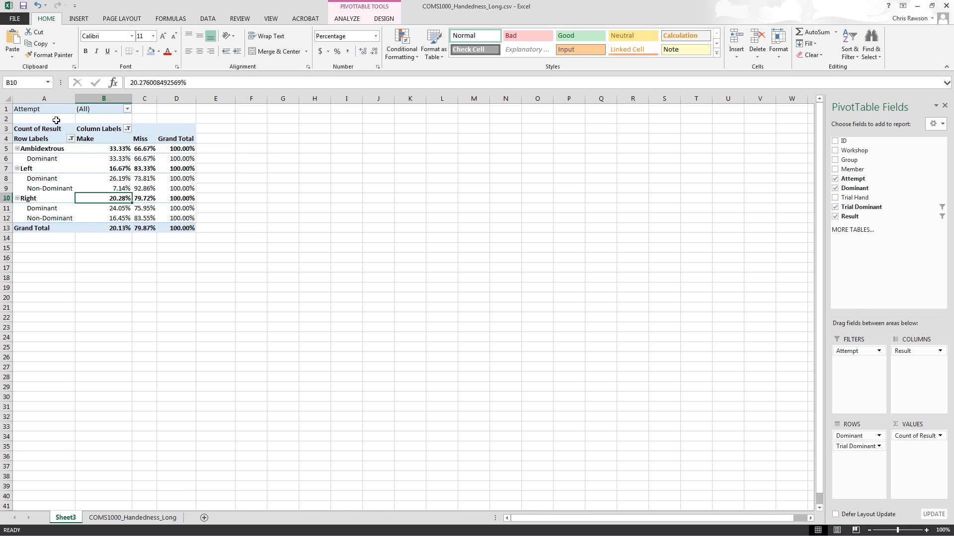
# Filter the Sheet3 PivotTable to show only Attempt 1, and change the filter to Attempt 2.
pyautogui.click(127, 109)
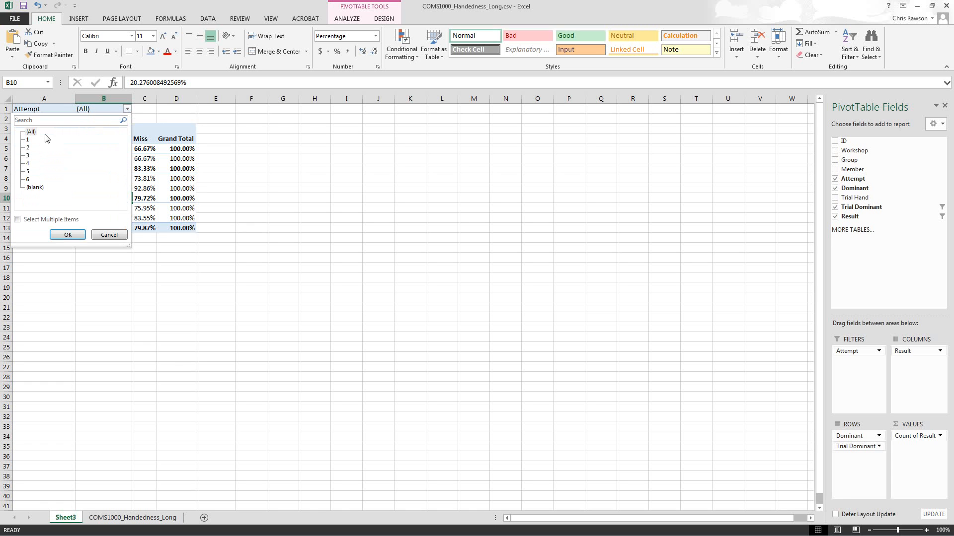
pyautogui.click(28, 139)
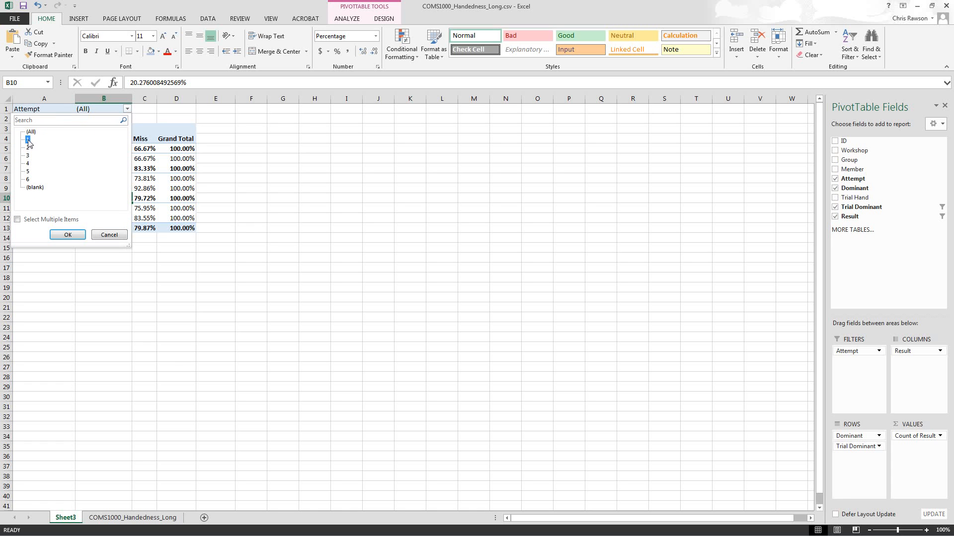
pyautogui.click(67, 234)
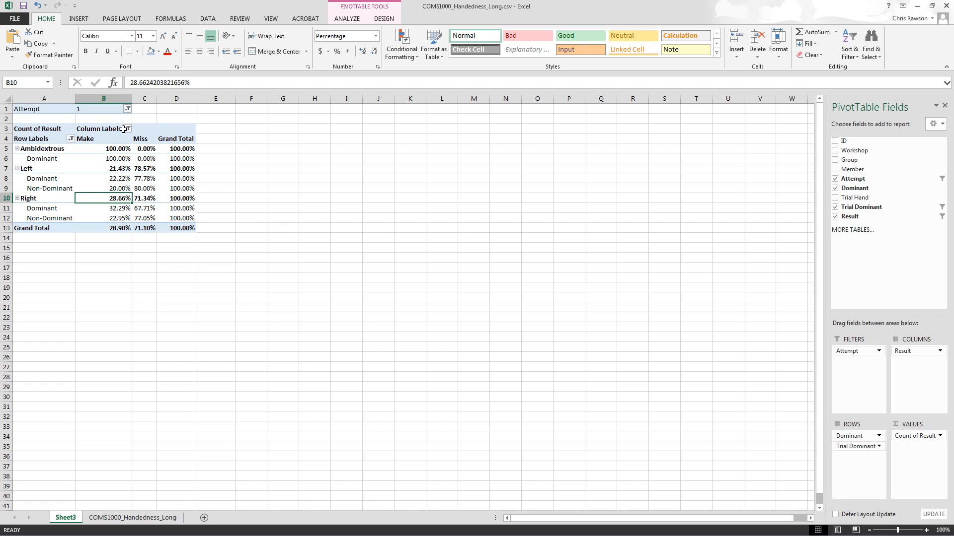
pyautogui.click(127, 109)
pyautogui.click(28, 148)
pyautogui.click(68, 235)
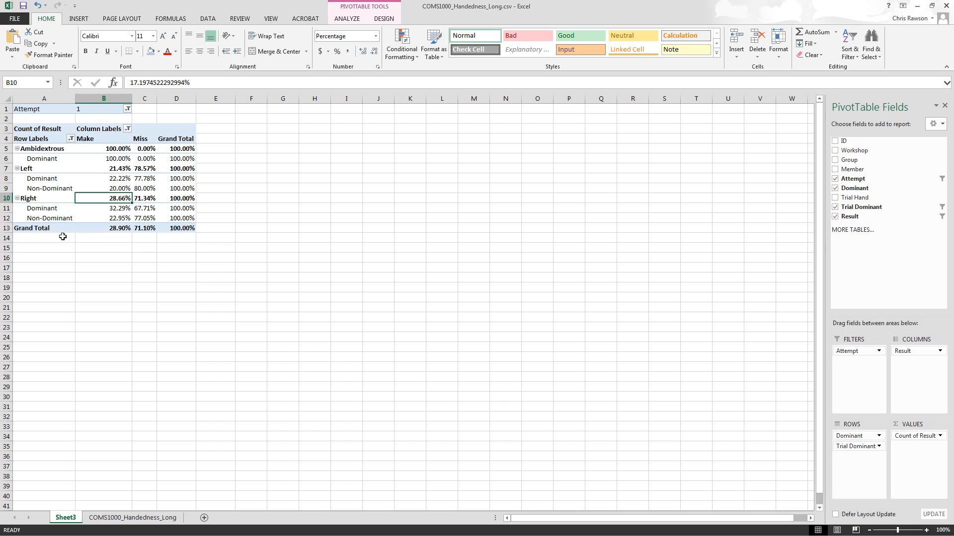
# Switch the PivotTable's Attempt filter to 3 and on to 5 to compare the Make and Miss percentages.
pyautogui.click(127, 110)
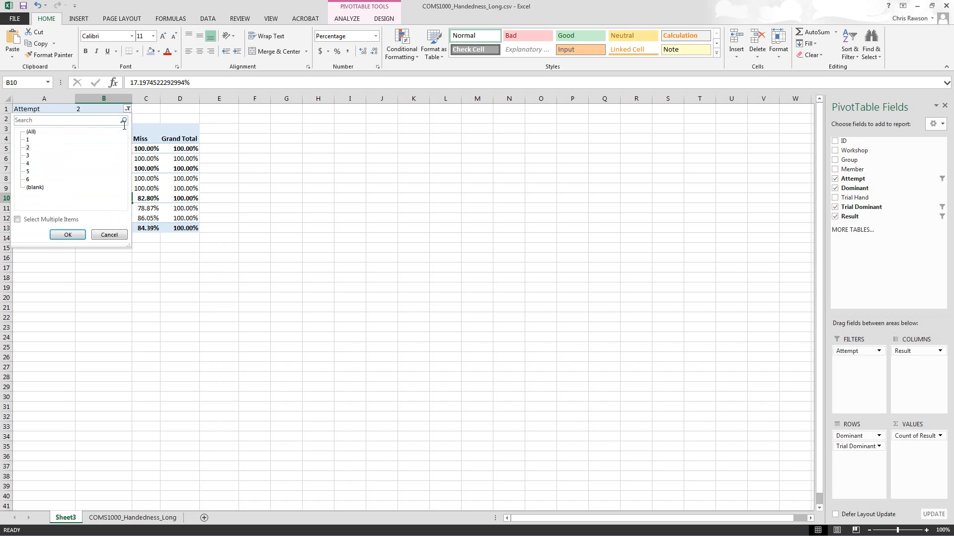
pyautogui.click(67, 235)
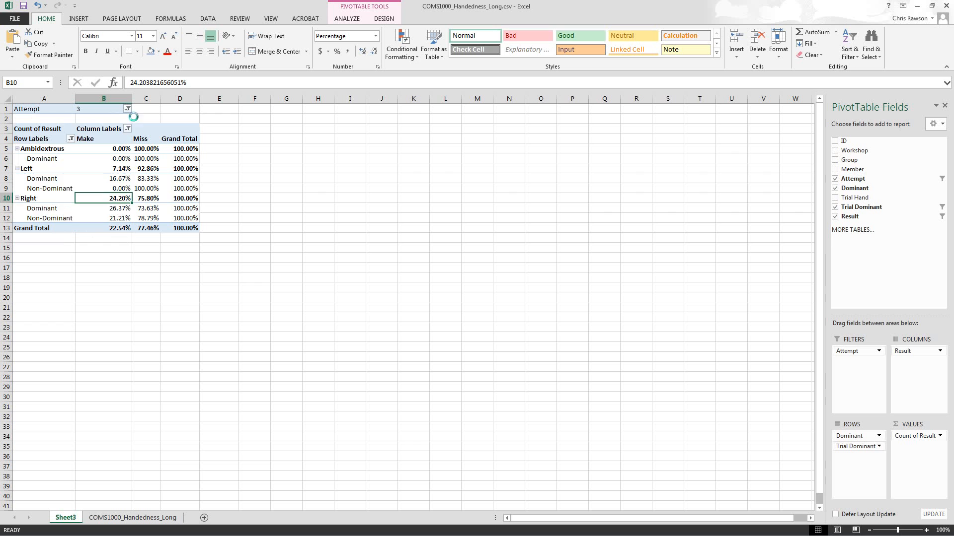
pyautogui.click(128, 110)
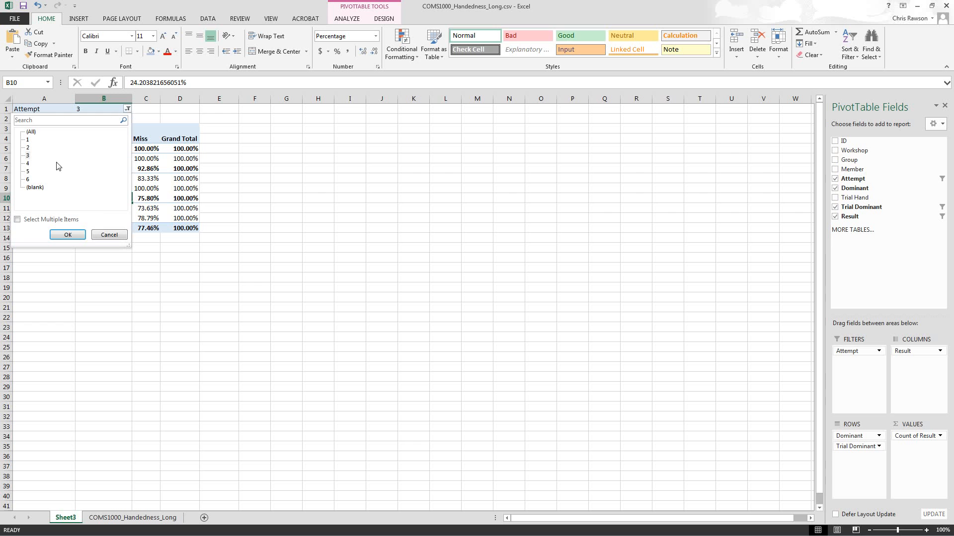
pyautogui.click(64, 234)
pyautogui.click(71, 250)
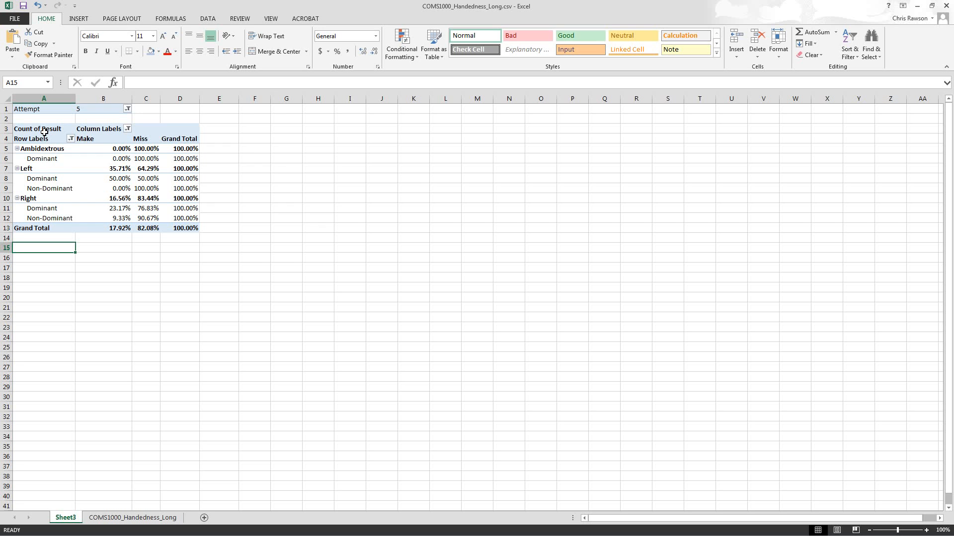
# Glance at the COMS1000_Handedness_Long sheet and reset the Attempt filter of the Sheet3 PivotTable to (All).
pyautogui.click(140, 518)
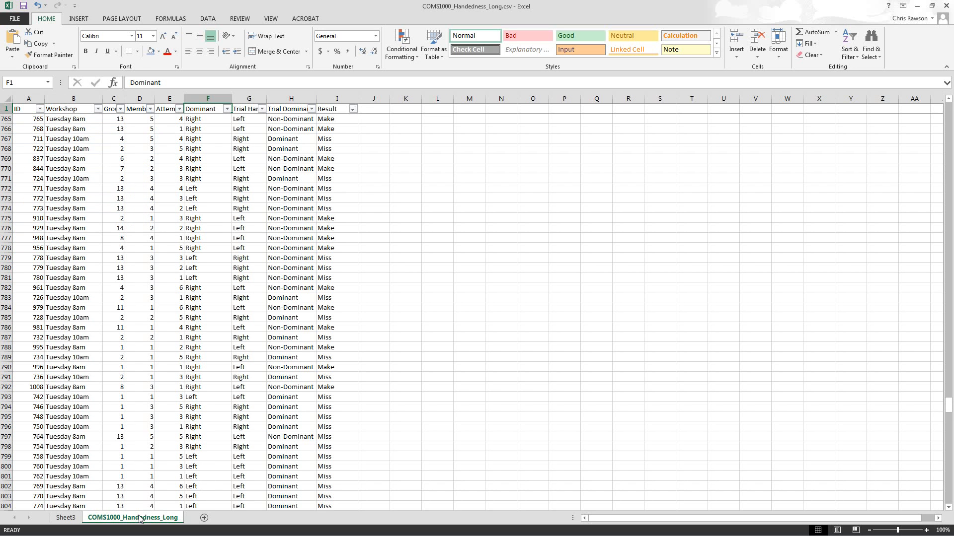
pyautogui.click(66, 518)
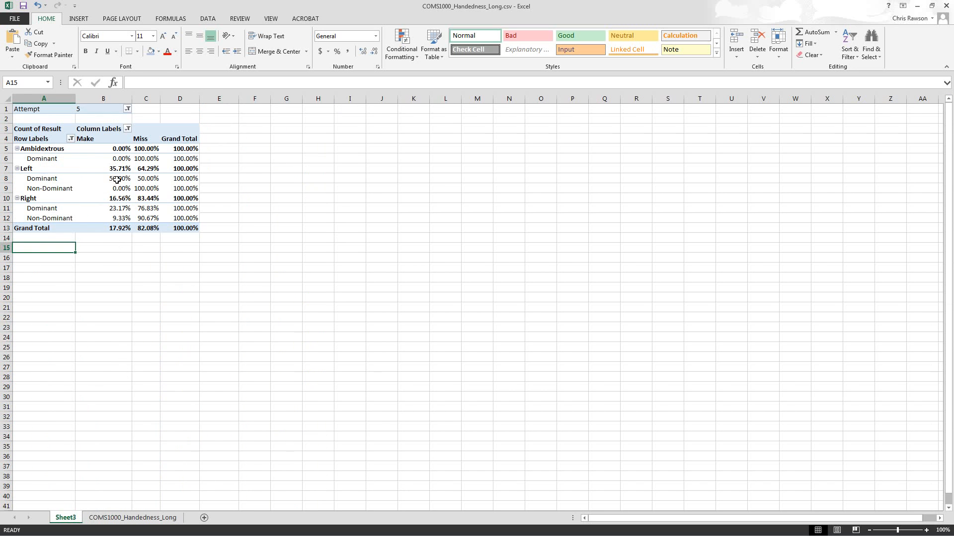
pyautogui.click(127, 109)
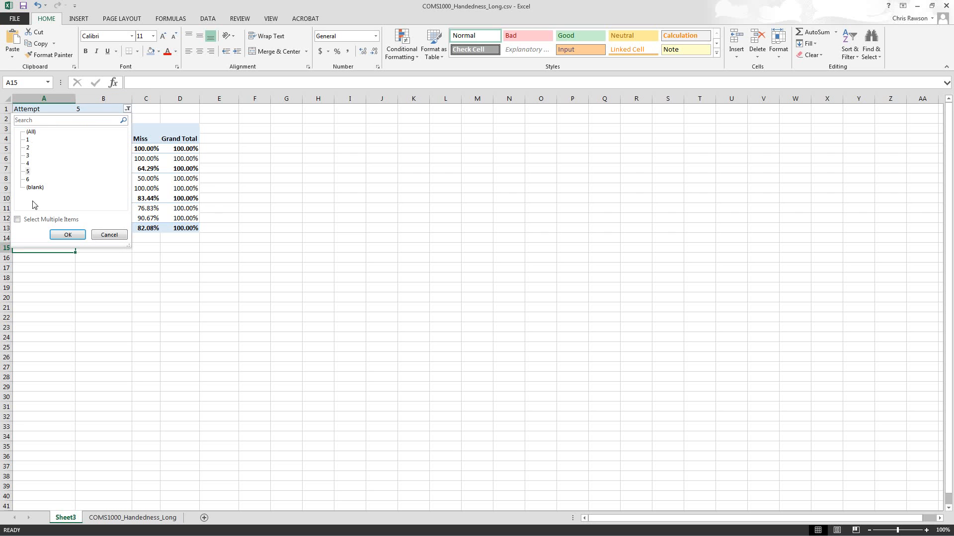
pyautogui.click(31, 132)
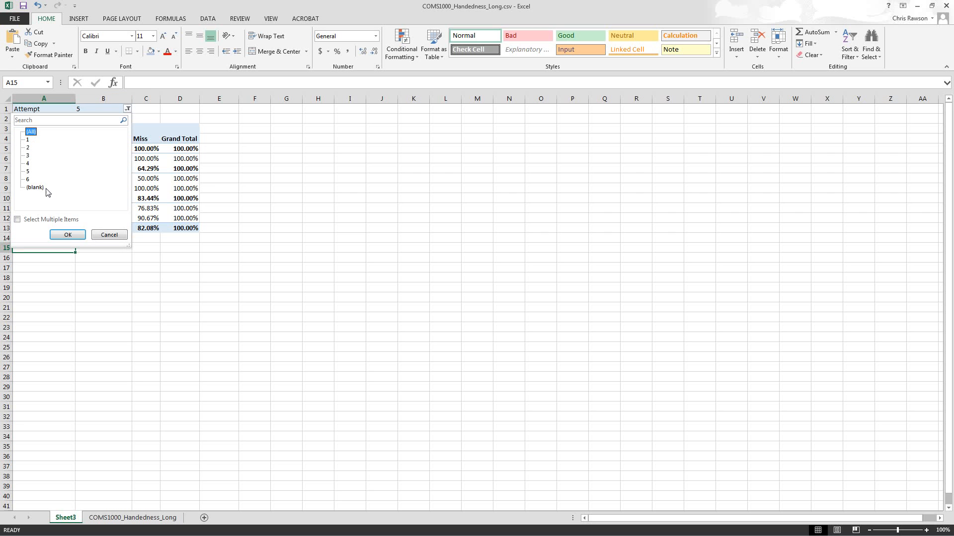
pyautogui.click(67, 235)
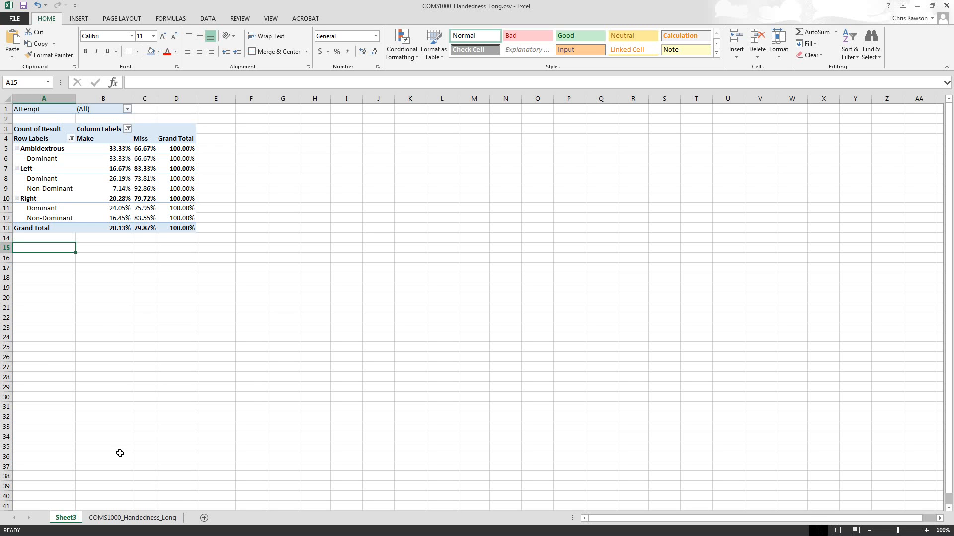
# Insert a PivotChart on a new worksheet from columns A:I (ID through Result) of the COMS1000_Handedness_Long sheet.
pyautogui.click(117, 519)
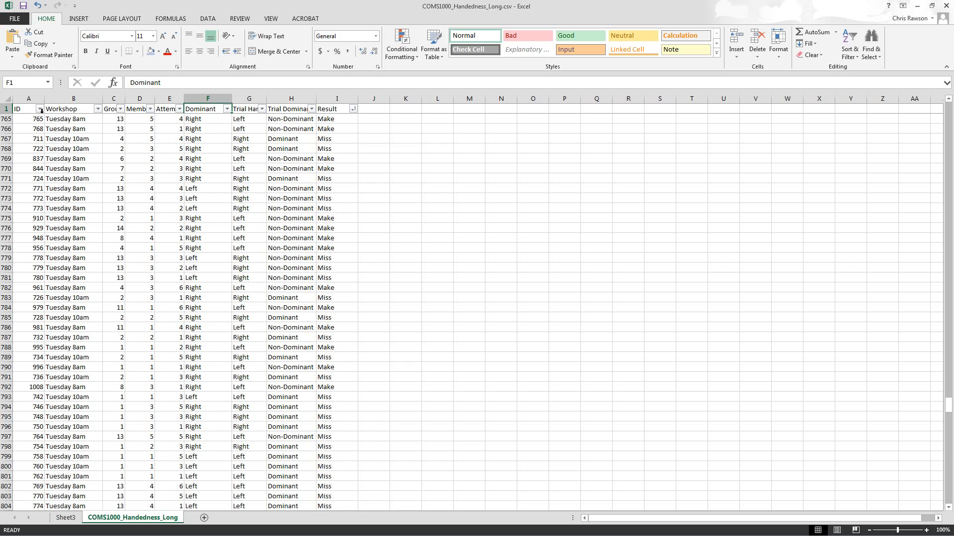
pyautogui.moveTo(40, 108); pyautogui.dragTo(146, 99)
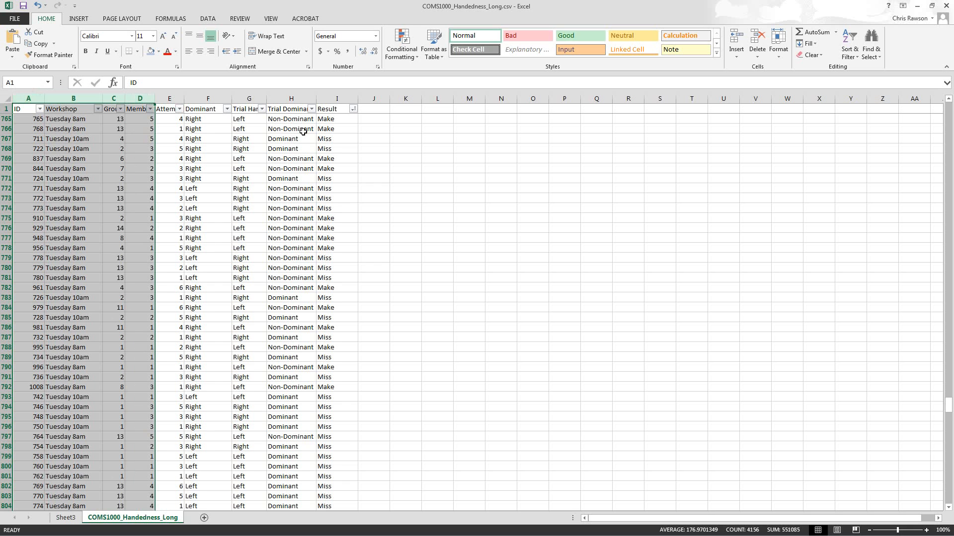
pyautogui.moveTo(331, 121); pyautogui.dragTo(33, 123)
pyautogui.click(54, 138)
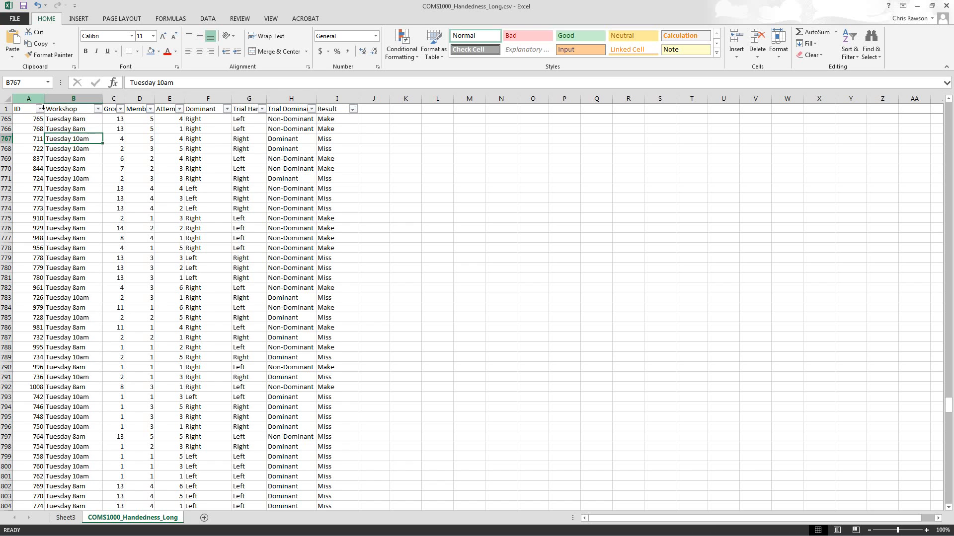
pyautogui.click(331, 122)
pyautogui.click(331, 129)
pyautogui.click(330, 124)
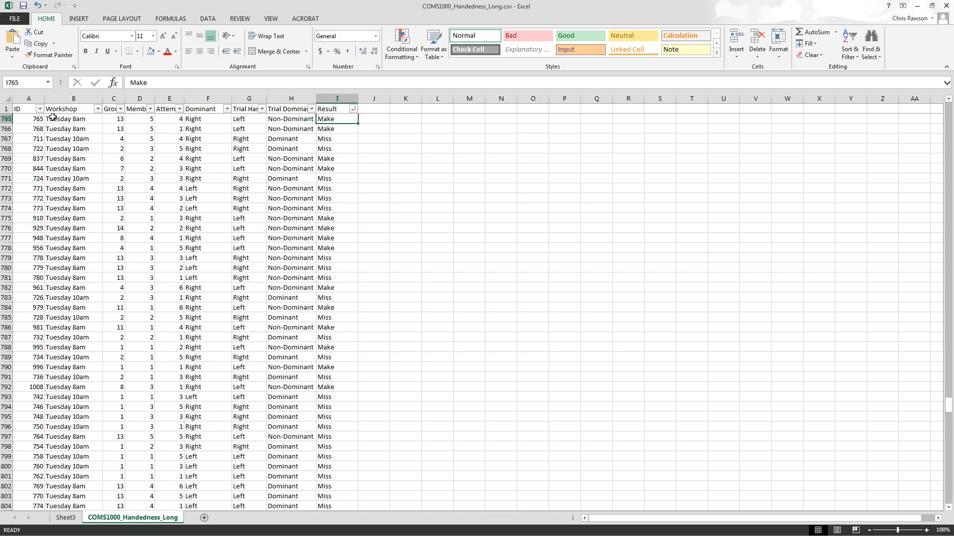
pyautogui.moveTo(41, 104); pyautogui.dragTo(334, 102)
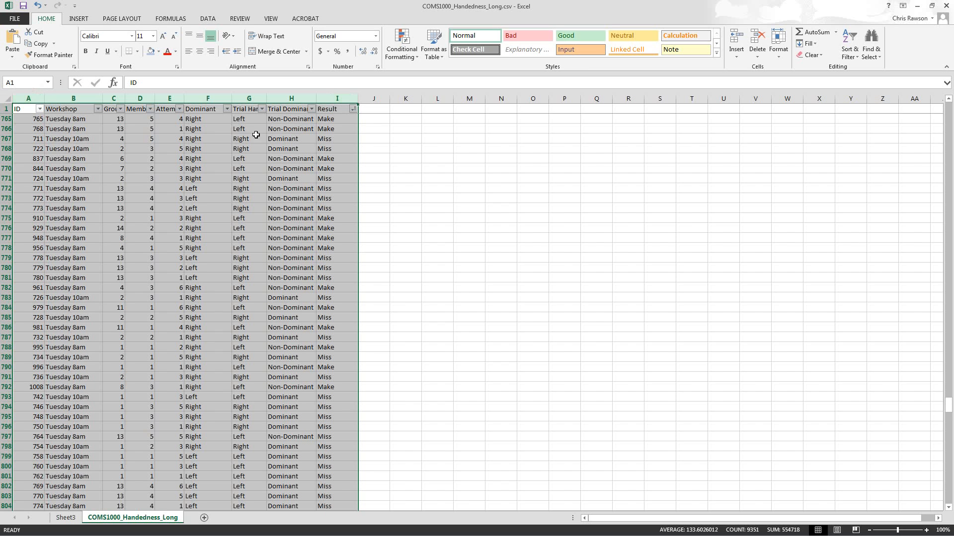
pyautogui.click(78, 20)
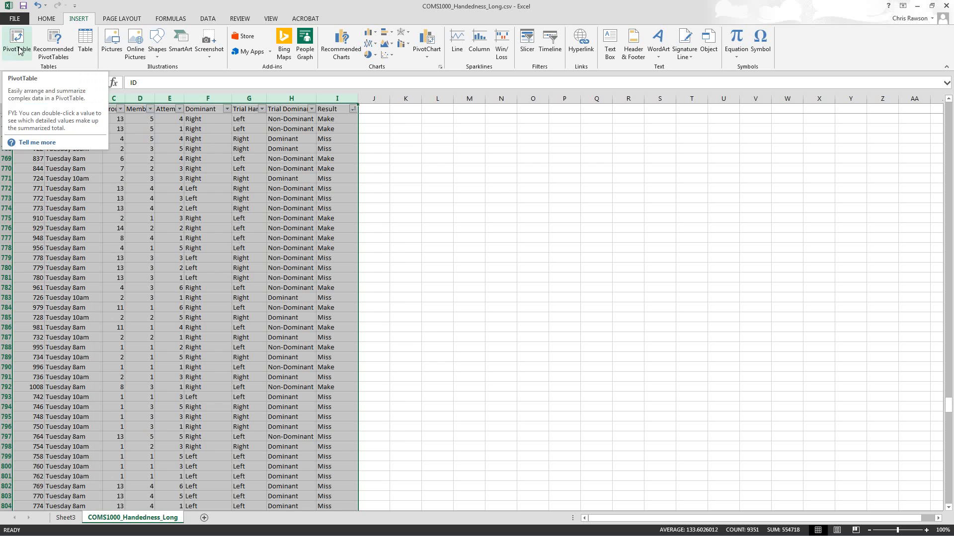
pyautogui.click(431, 43)
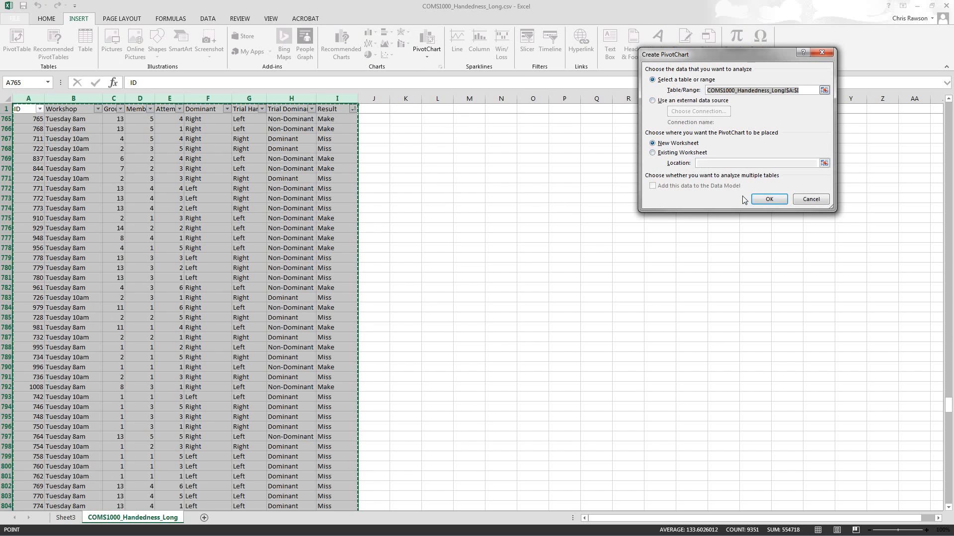
pyautogui.click(763, 201)
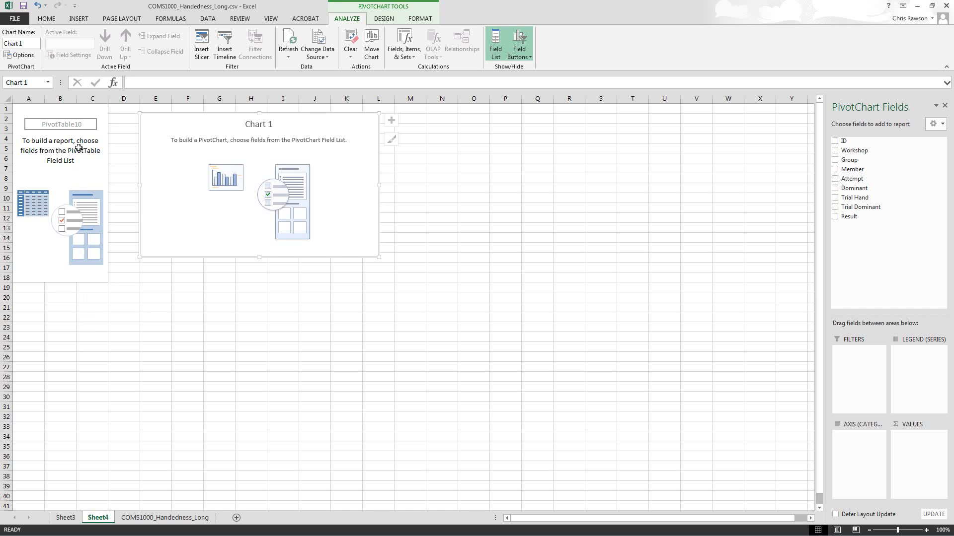
# Build the new Sheet4 PivotTable with Trial Dominant as rows, Result as columns, and Count of Result as values.
pyautogui.click(65, 126)
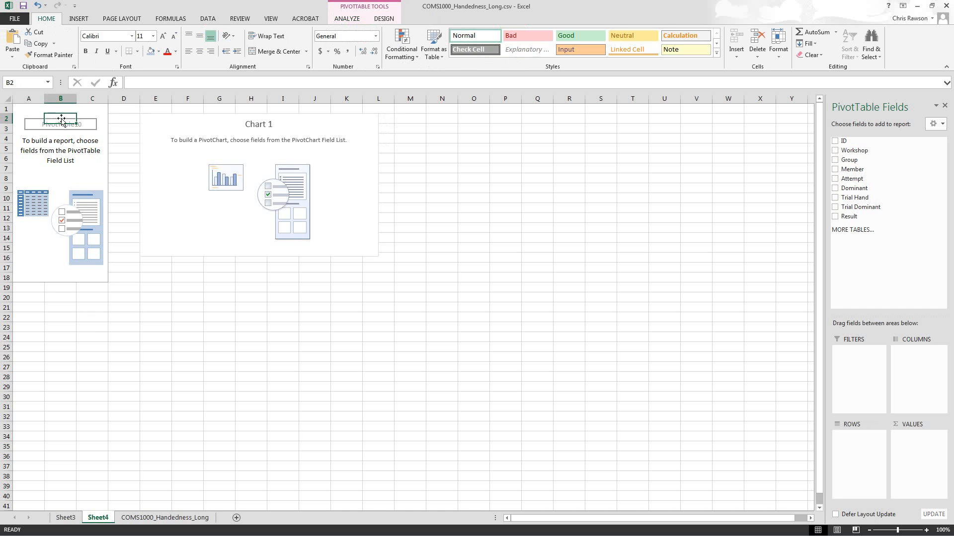
pyautogui.click(180, 127)
pyautogui.click(177, 288)
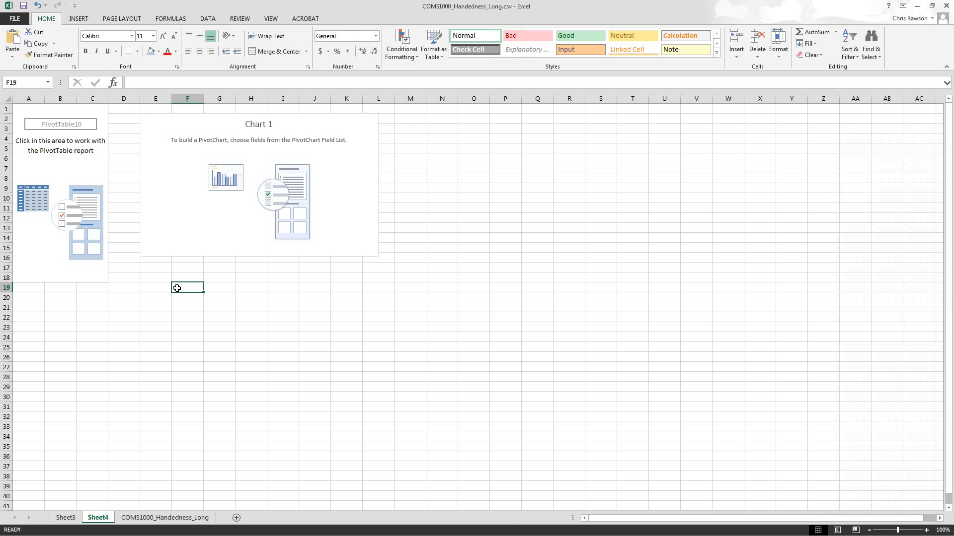
pyautogui.click(28, 114)
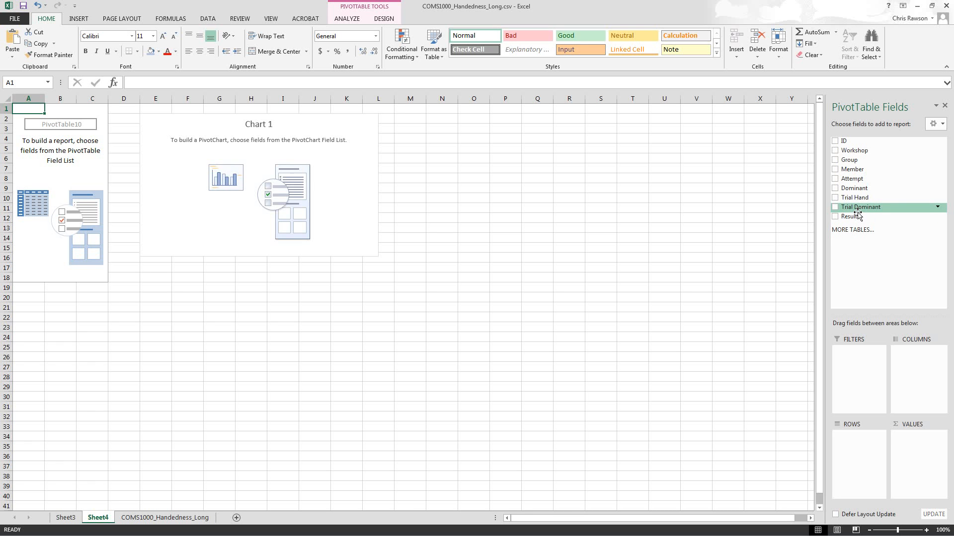
pyautogui.moveTo(858, 215); pyautogui.dragTo(856, 447)
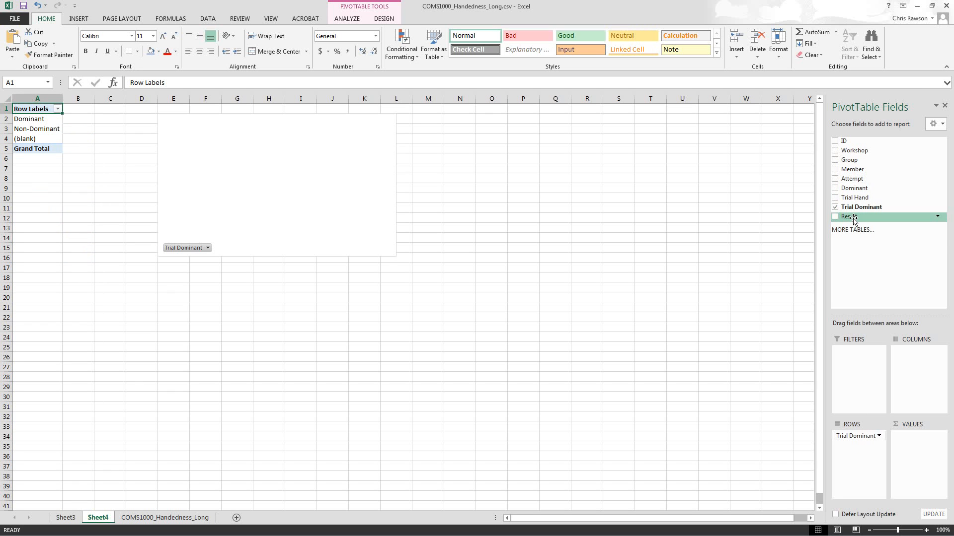
pyautogui.moveTo(852, 221); pyautogui.dragTo(909, 364)
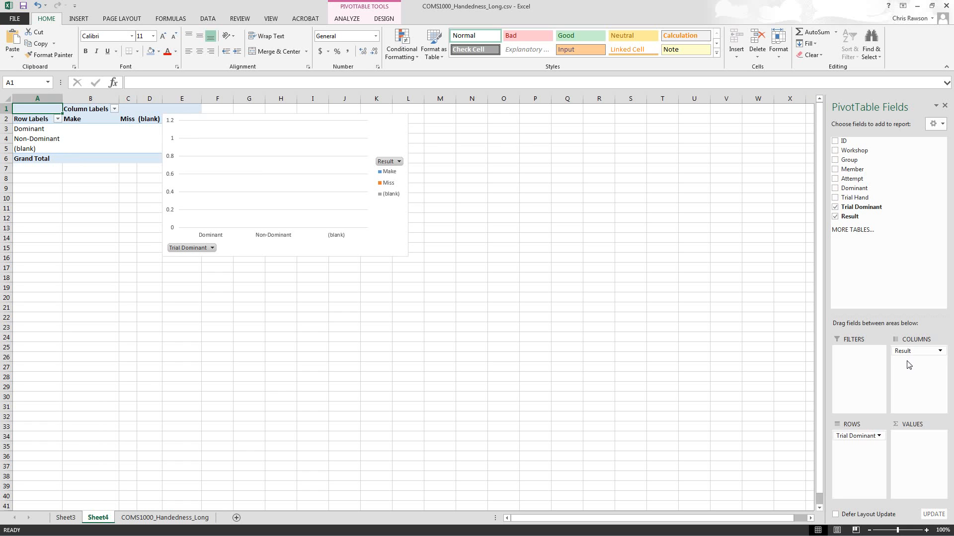
pyautogui.moveTo(854, 222); pyautogui.dragTo(916, 449)
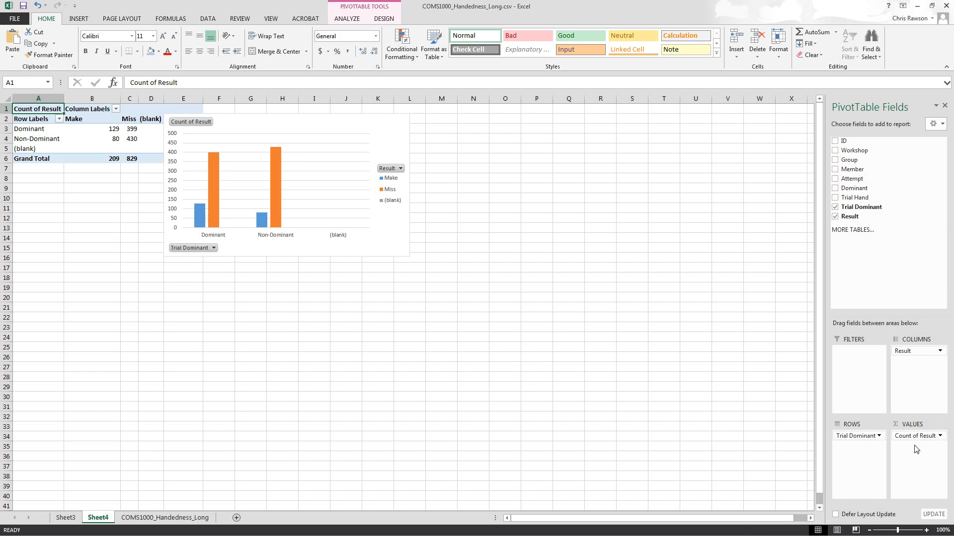
# Move the PivotChart clear of the Sheet4 PivotTable and show the Count of Result values as % of Row Total.
pyautogui.moveTo(388, 138); pyautogui.dragTo(495, 134)
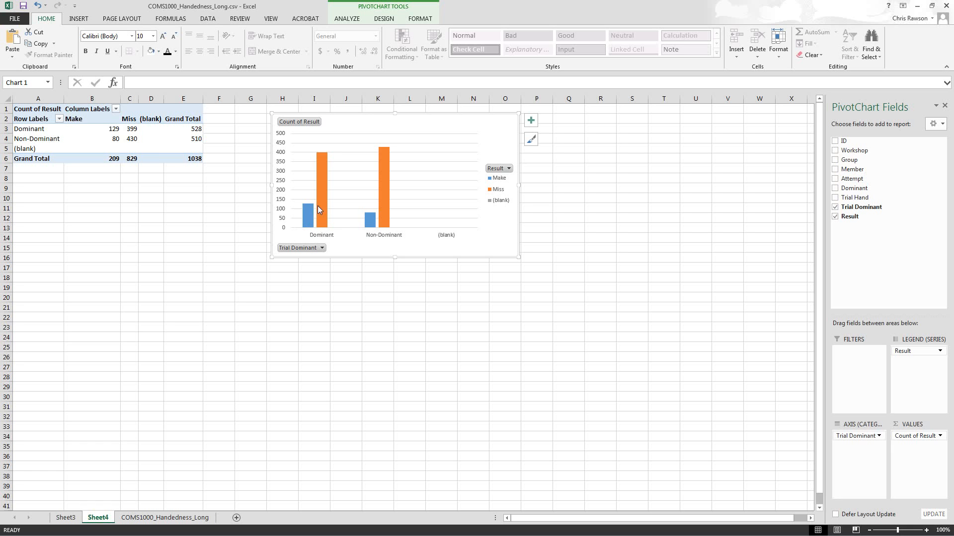
pyautogui.moveTo(323, 202)
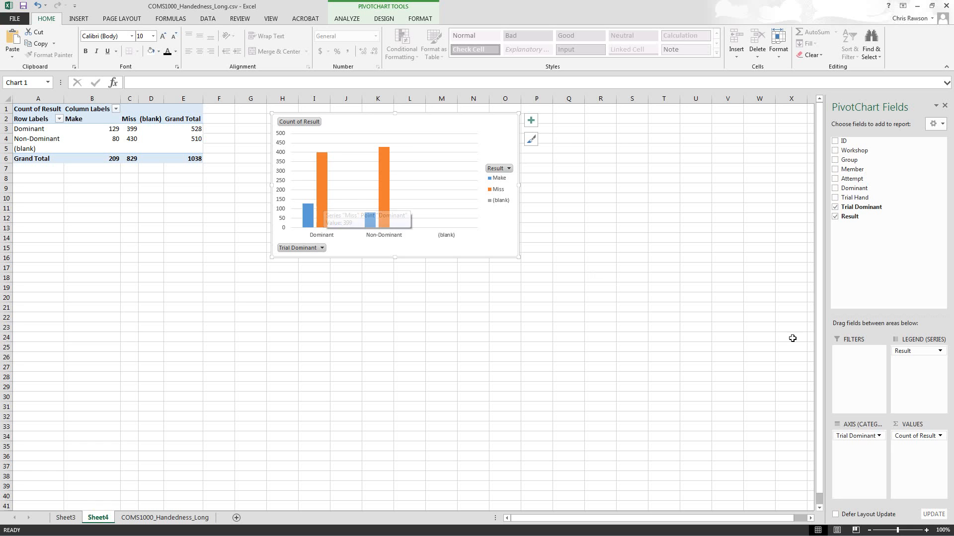
pyautogui.click(939, 437)
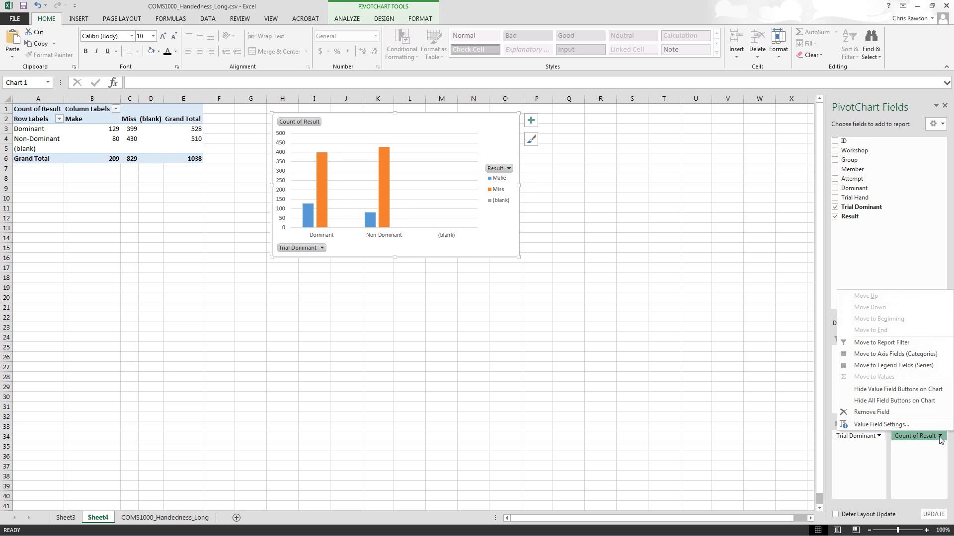
pyautogui.click(887, 425)
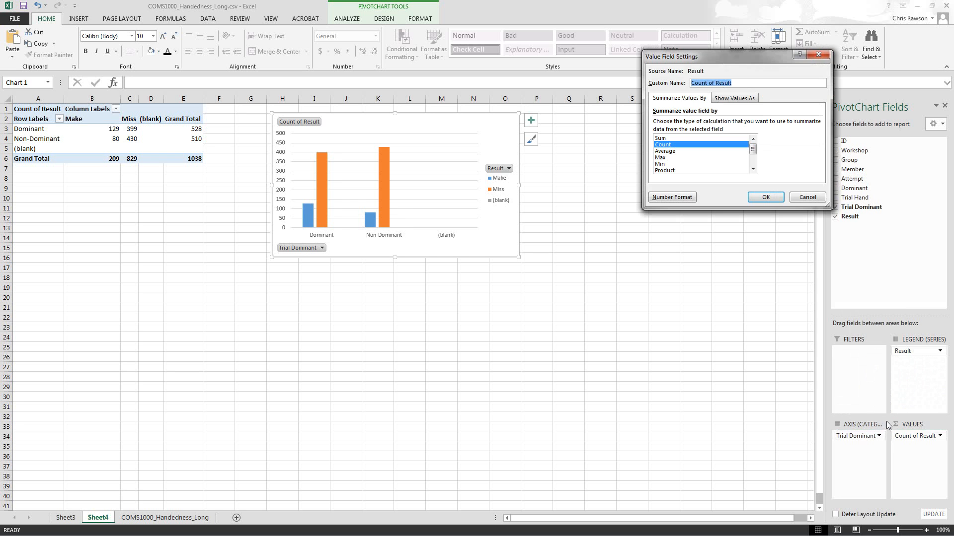
pyautogui.click(726, 100)
pyautogui.click(696, 124)
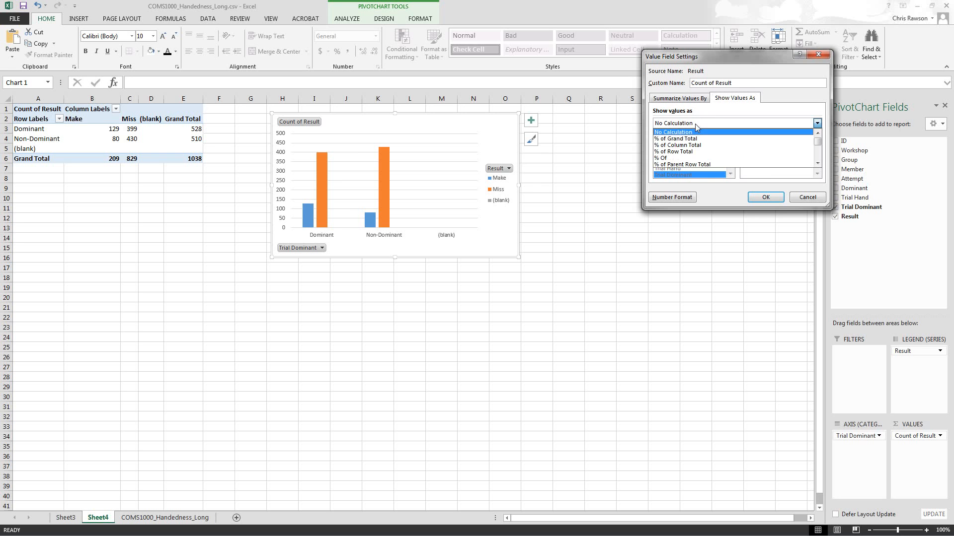
pyautogui.click(663, 157)
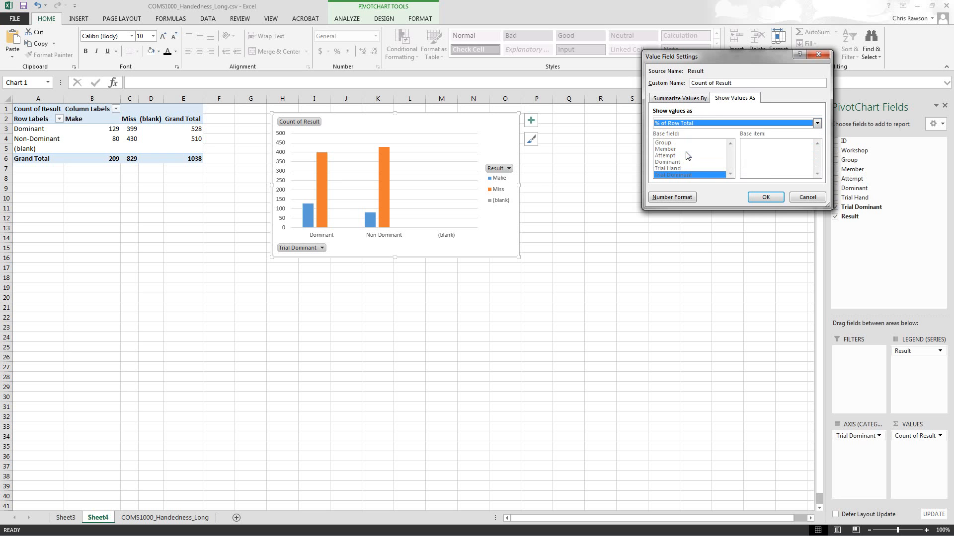
pyautogui.click(763, 198)
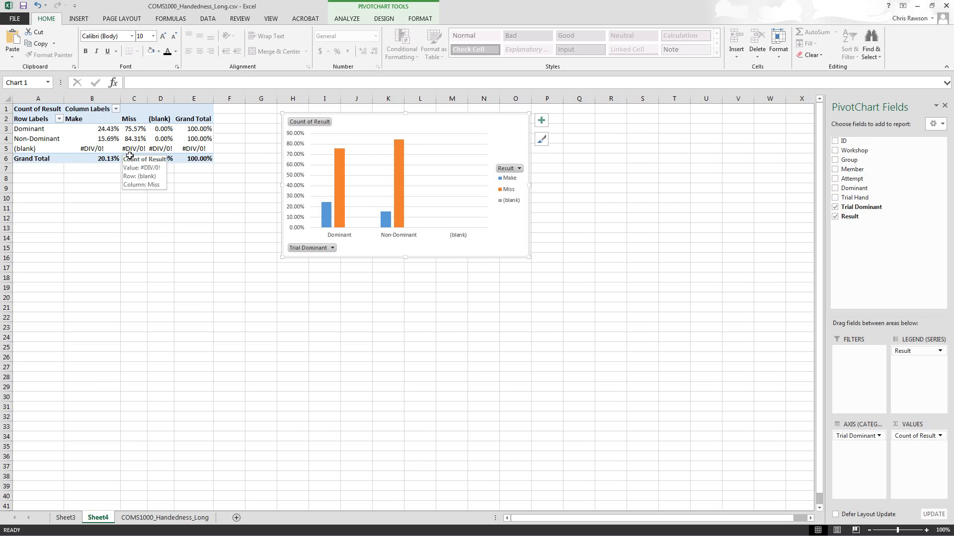
# Filter the (blank) items out of both the Trial Dominant row labels and the Result column labels of the Sheet4 PivotTable.
pyautogui.click(59, 119)
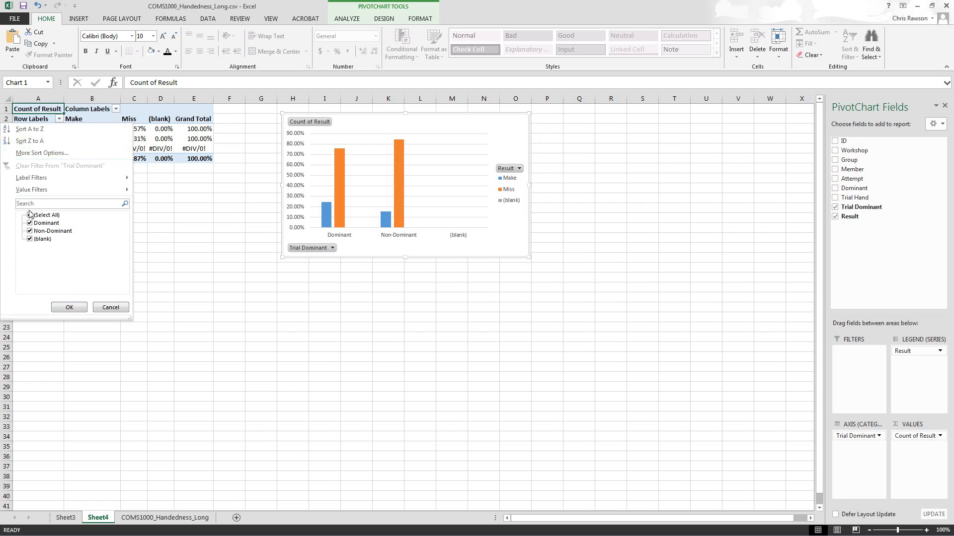
pyautogui.click(30, 239)
pyautogui.click(68, 307)
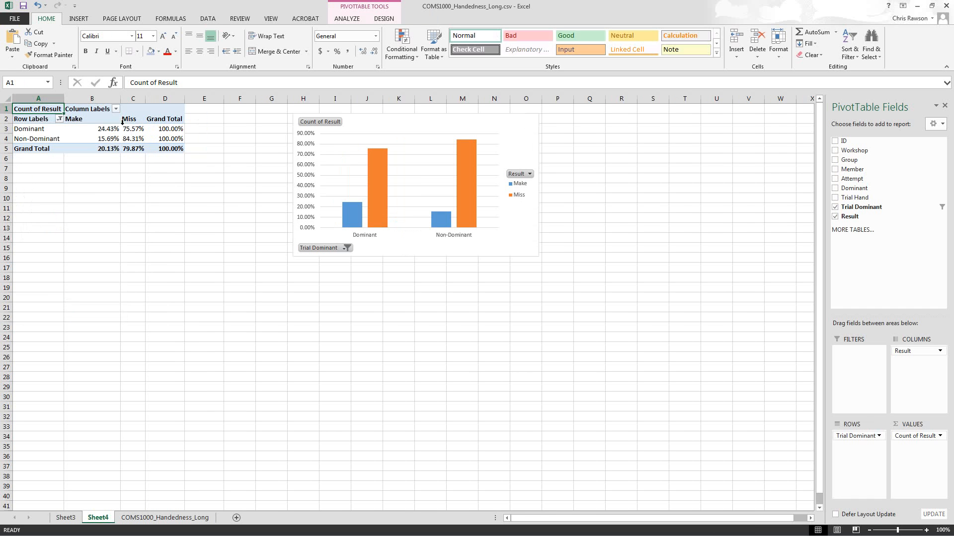
pyautogui.click(116, 109)
pyautogui.click(43, 229)
pyautogui.click(31, 230)
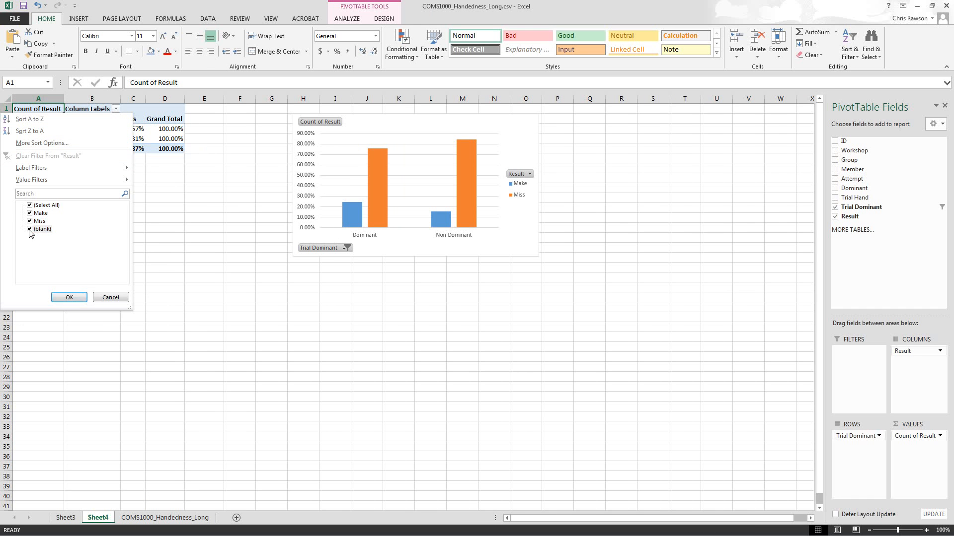
pyautogui.click(69, 297)
pyautogui.click(207, 320)
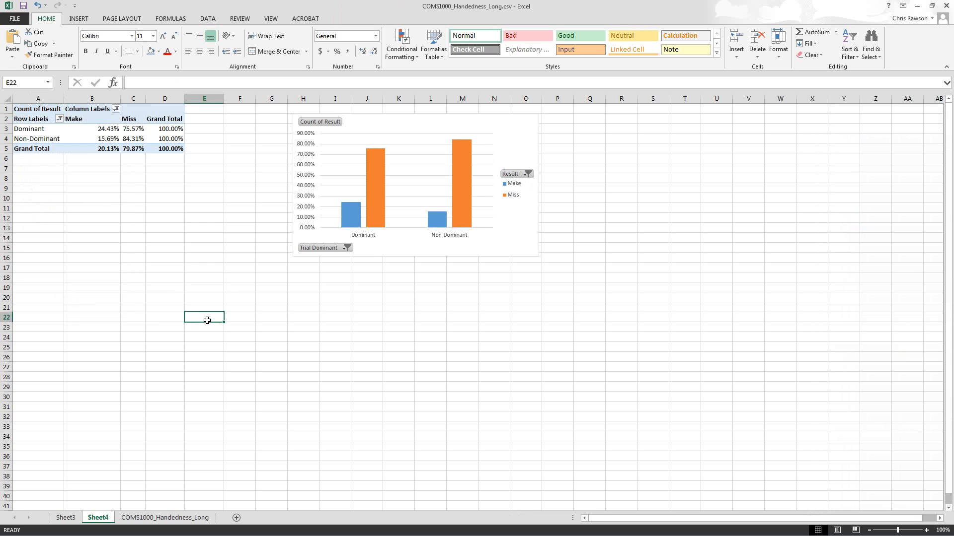
# Add Dominant as an axis field above Trial Dominant, and place the PivotChart closer to the table at a larger size.
pyautogui.moveTo(500, 242); pyautogui.dragTo(436, 244)
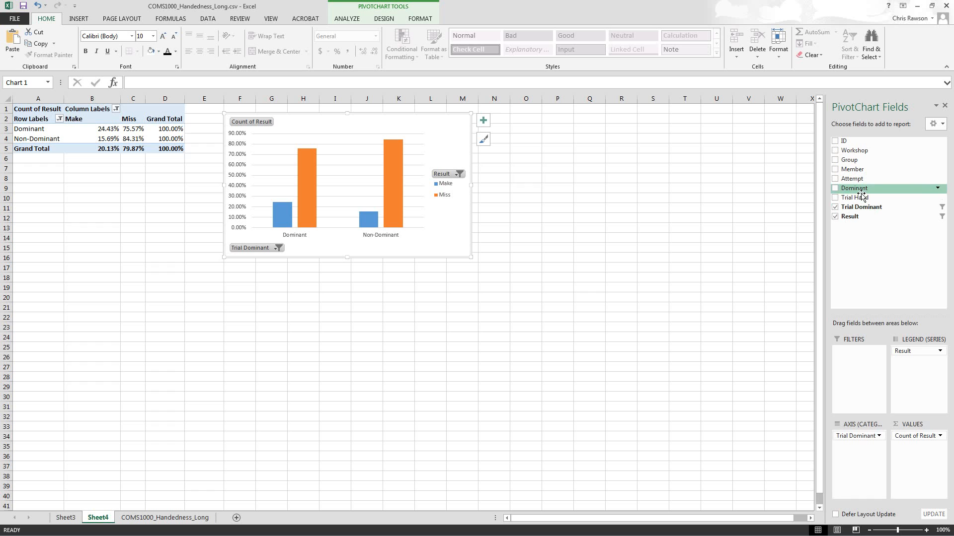
pyautogui.moveTo(861, 194); pyautogui.dragTo(868, 450)
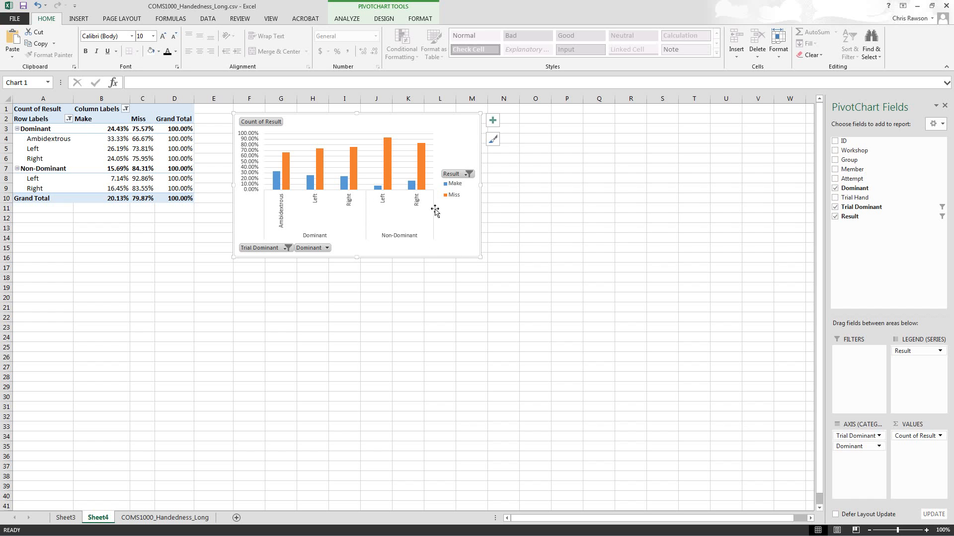
pyautogui.moveTo(482, 259); pyautogui.dragTo(555, 361)
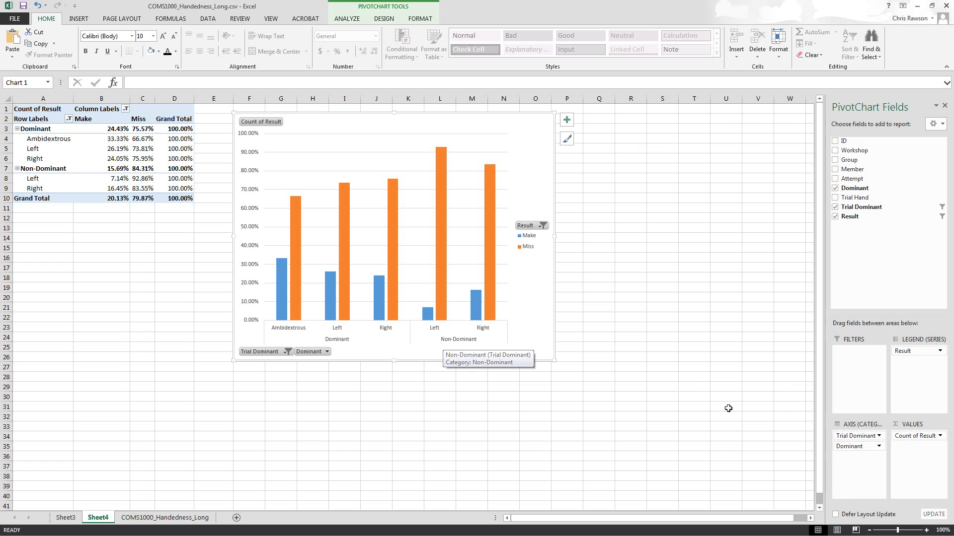
pyautogui.moveTo(856, 452); pyautogui.dragTo(862, 439)
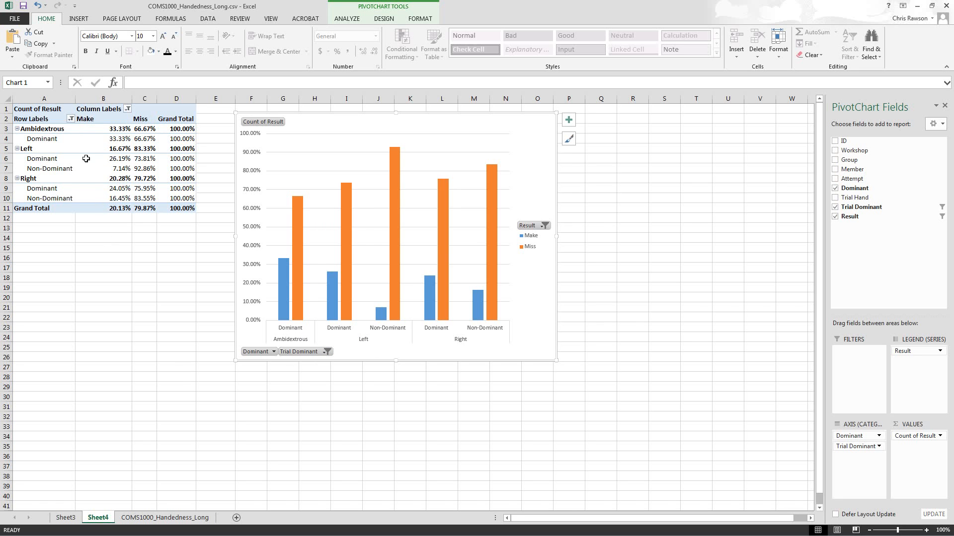
# Filter Ambidextrous and (blank) out of the Dominant row labels.
pyautogui.click(71, 119)
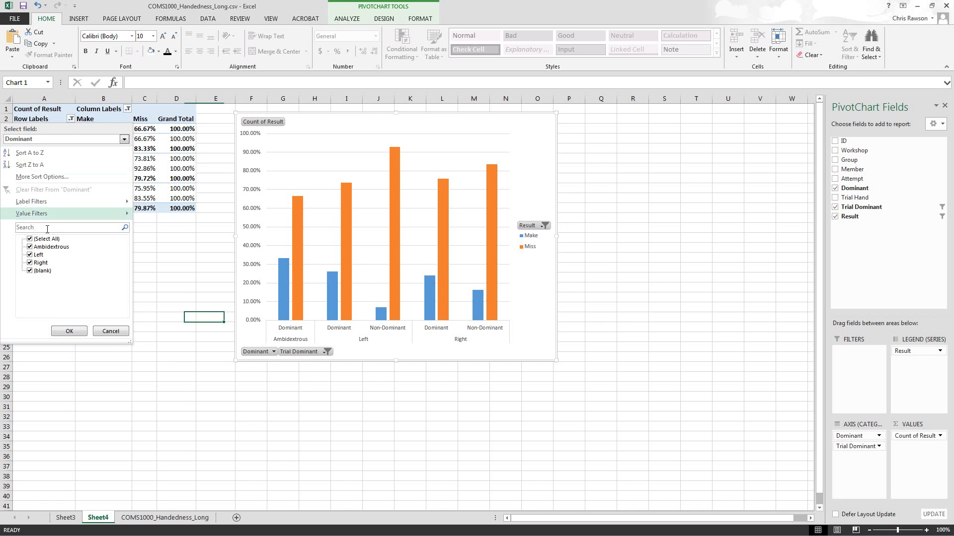
pyautogui.click(30, 247)
pyautogui.click(30, 270)
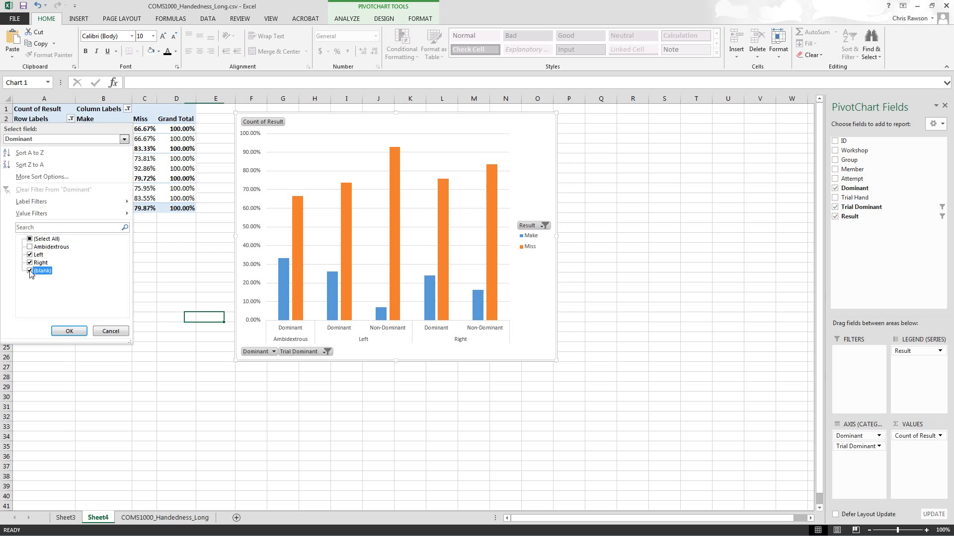
pyautogui.click(69, 331)
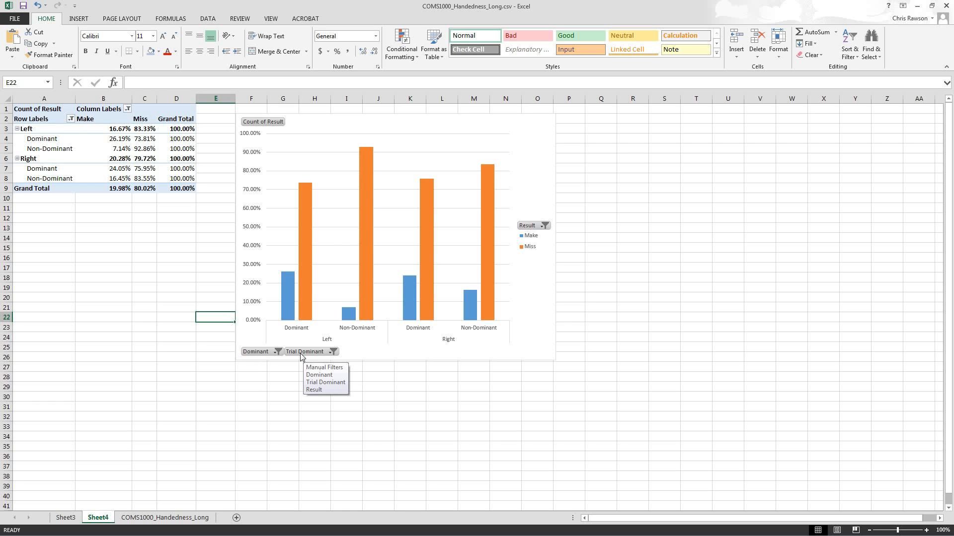
# Add a primary vertical axis title to the PivotChart reading "Percentage of shots".
pyautogui.click(251, 337)
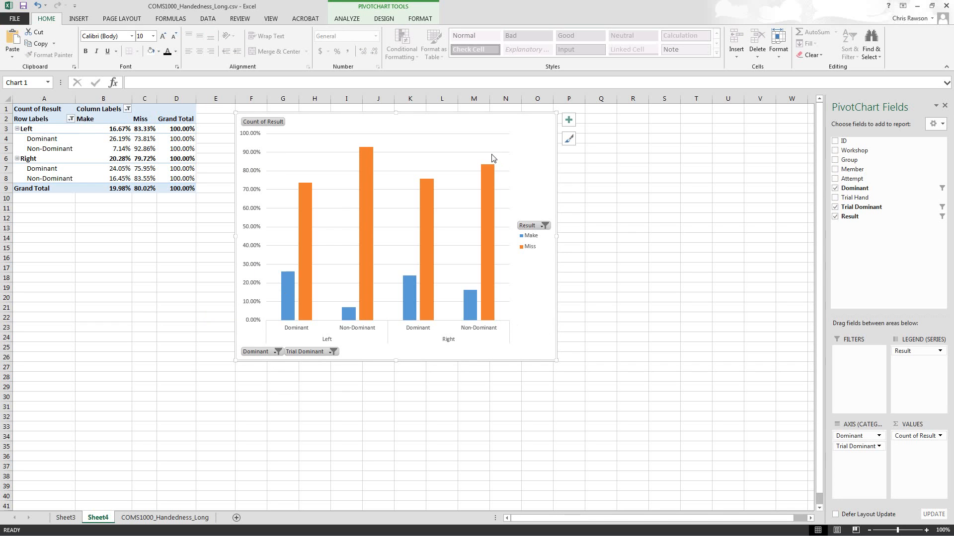
pyautogui.click(380, 20)
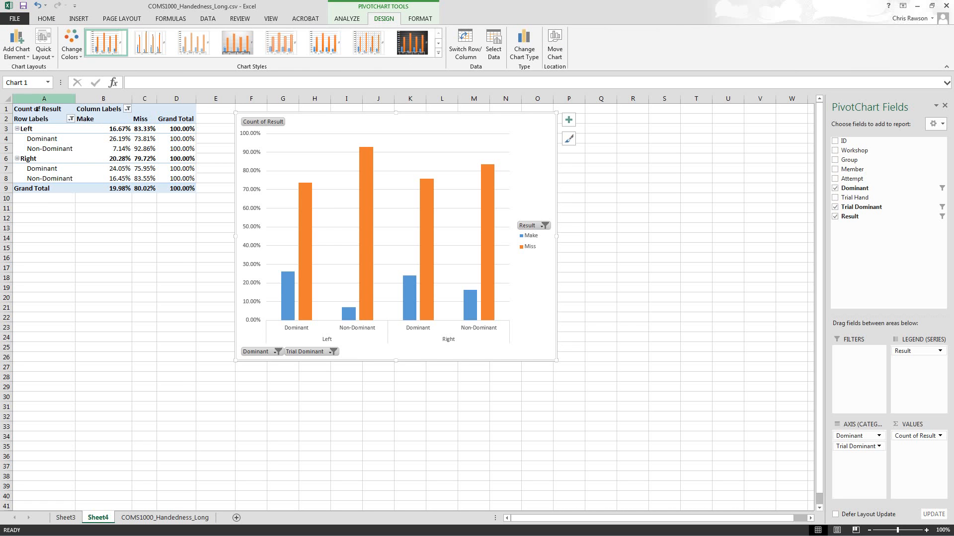
pyautogui.click(16, 43)
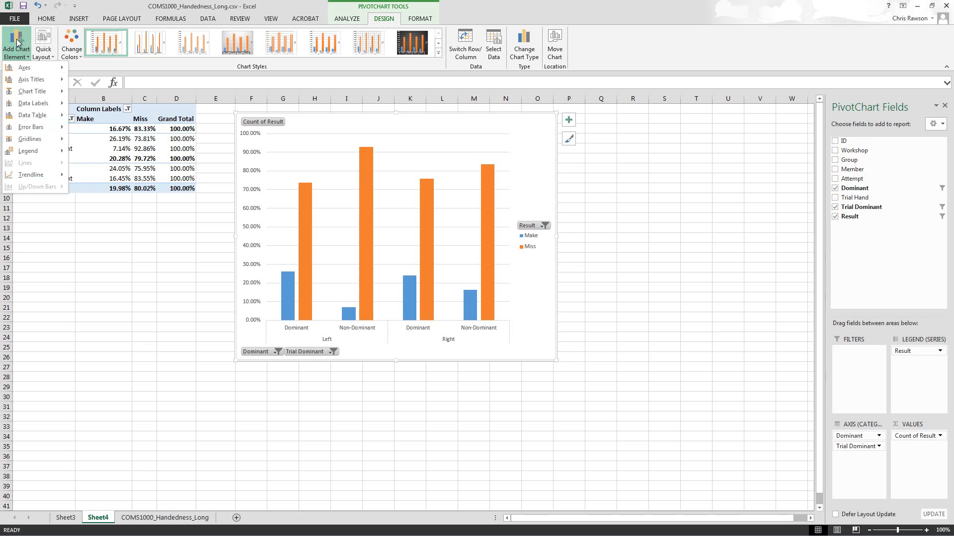
pyautogui.moveTo(29, 80)
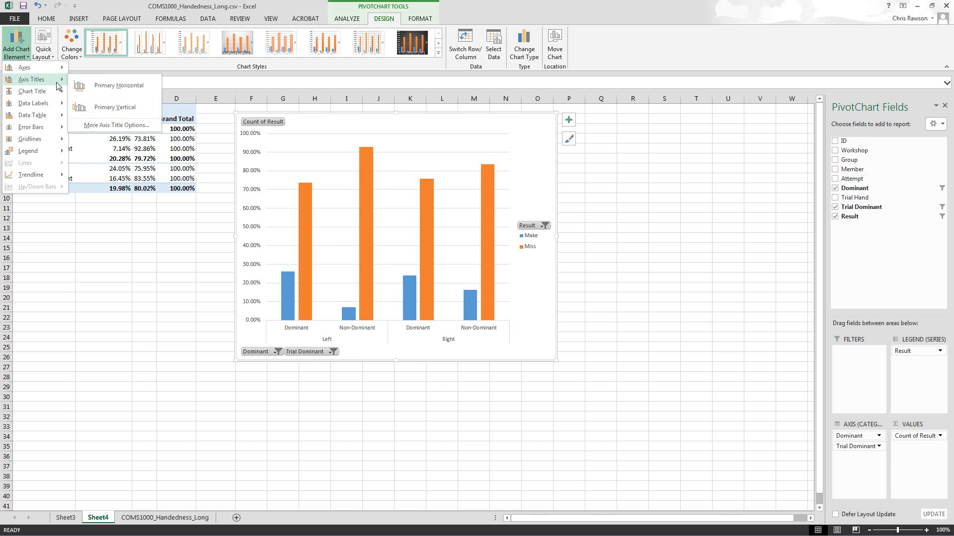
pyautogui.click(101, 108)
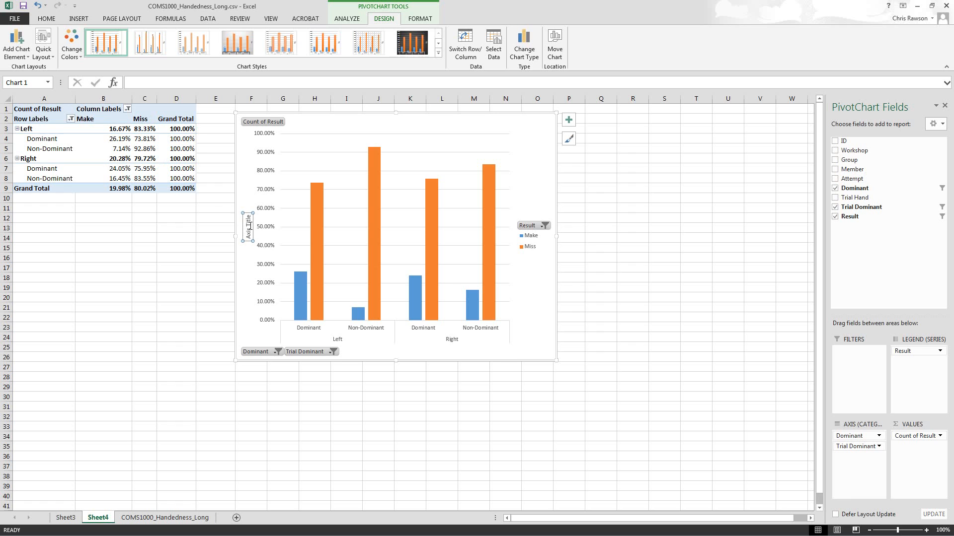
pyautogui.click(253, 220)
pyautogui.press('BackSpace')
pyautogui.press('BackSpace')
pyautogui.press('BackSpace')
pyautogui.press('BackSpace')
pyautogui.press('BackSpace')
pyautogui.press('BackSpace')
pyautogui.press('BackSpace')
pyautogui.press('BackSpace')
pyautogui.press('BackSpace')
pyautogui.press('BackSpace')
pyautogui.write('Percentage of shots')
pyautogui.click(374, 362)
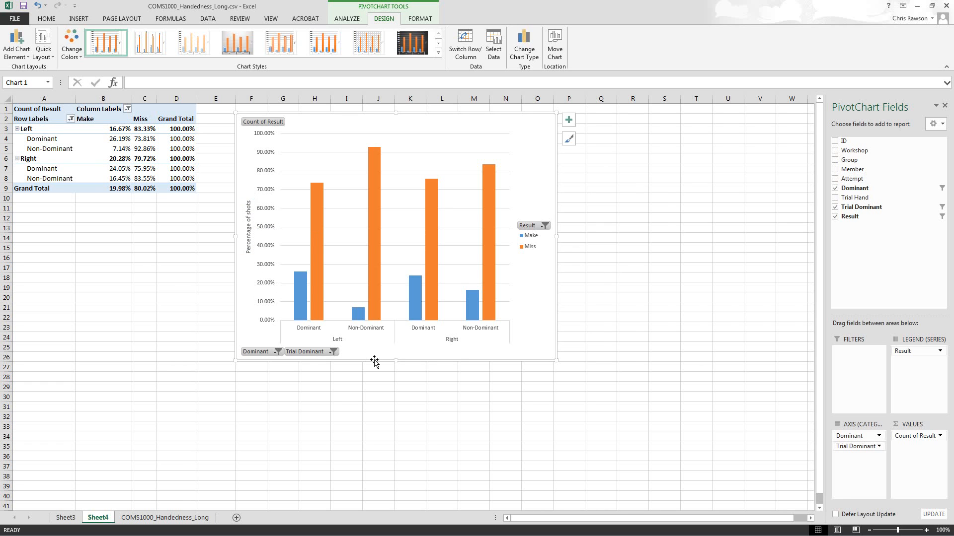
# Enlarge the font of the vertical axis title to size 14.
pyautogui.click(254, 257)
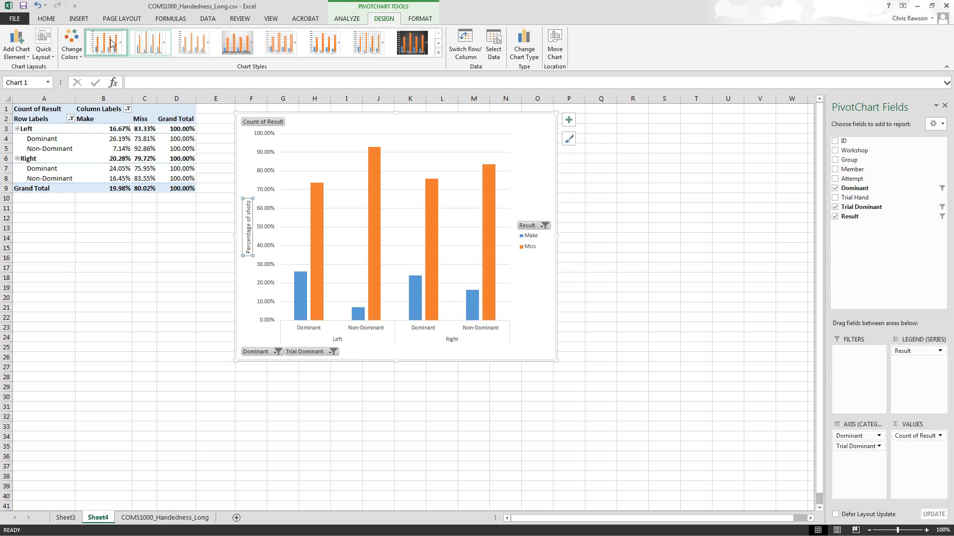
pyautogui.click(49, 21)
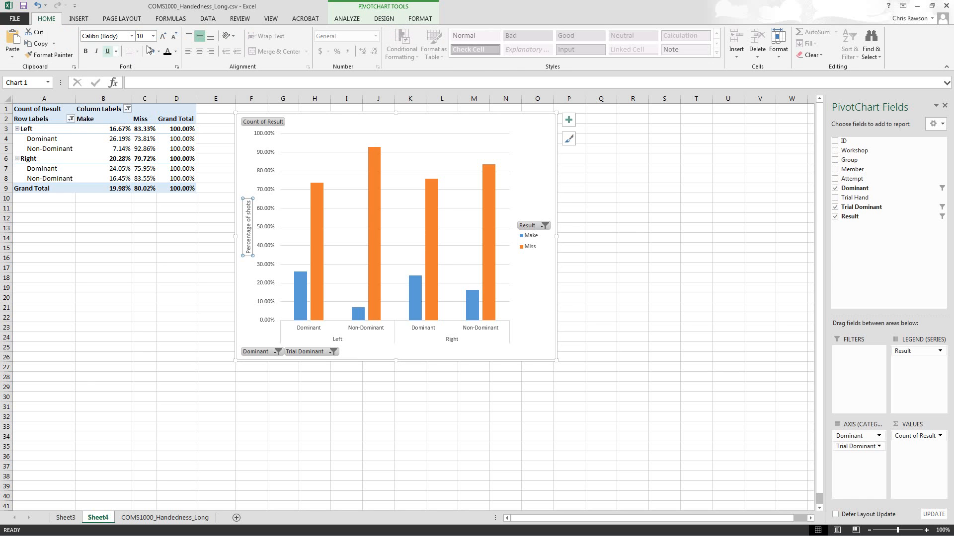
pyautogui.click(163, 38)
pyautogui.click(163, 38)
pyautogui.click(163, 37)
pyautogui.click(164, 37)
pyautogui.click(163, 37)
pyautogui.click(164, 37)
pyautogui.click(163, 37)
pyautogui.click(164, 37)
pyautogui.click(163, 37)
pyautogui.click(163, 35)
pyautogui.click(175, 36)
pyautogui.click(174, 36)
pyautogui.click(174, 36)
pyautogui.click(175, 36)
pyautogui.click(175, 36)
pyautogui.click(174, 37)
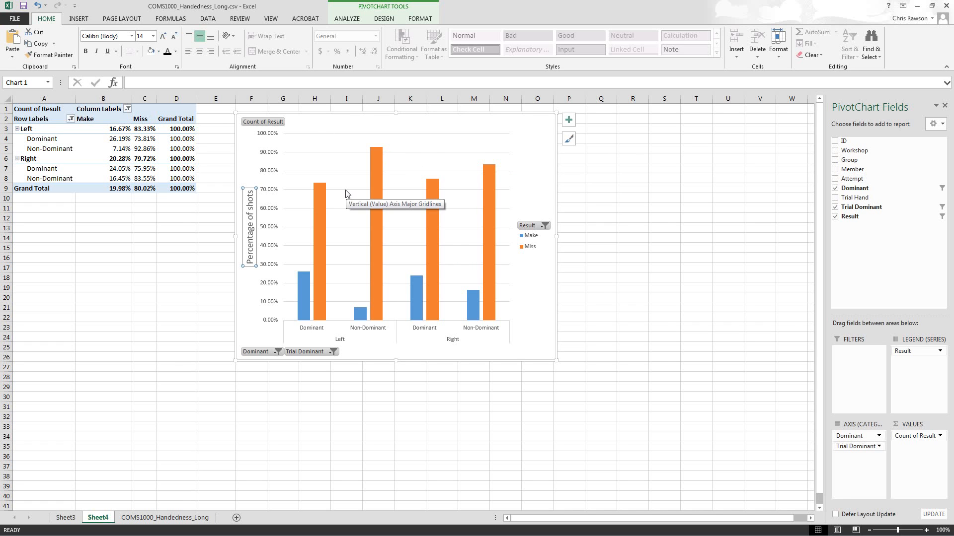
# Give the chart's vertical and horizontal axes a black (Automatic) outline.
pyautogui.click(272, 173)
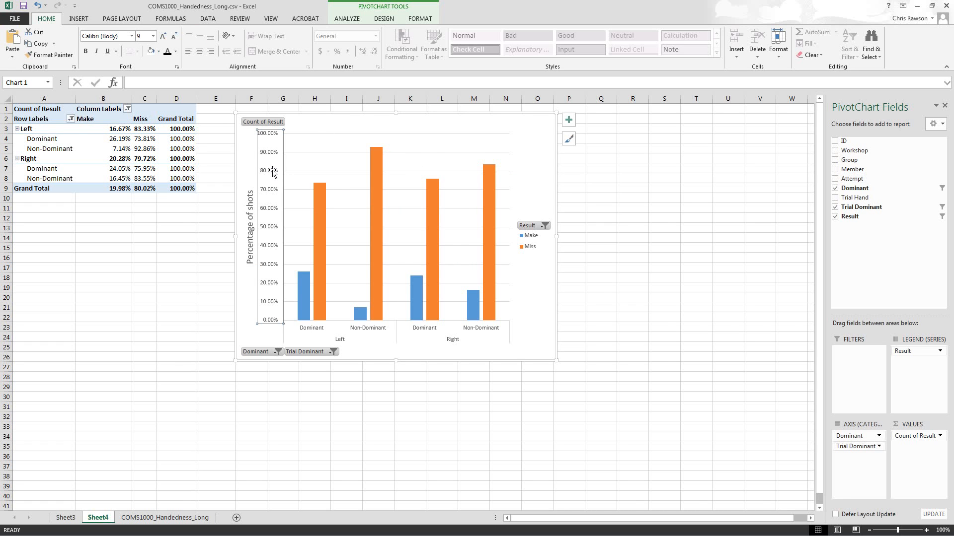
pyautogui.click(416, 22)
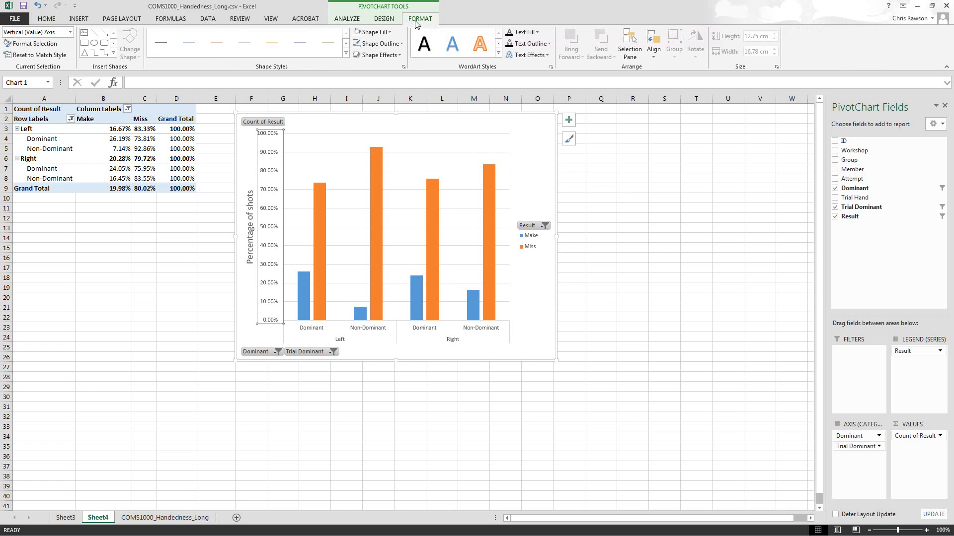
pyautogui.click(398, 44)
pyautogui.click(375, 56)
pyautogui.click(327, 330)
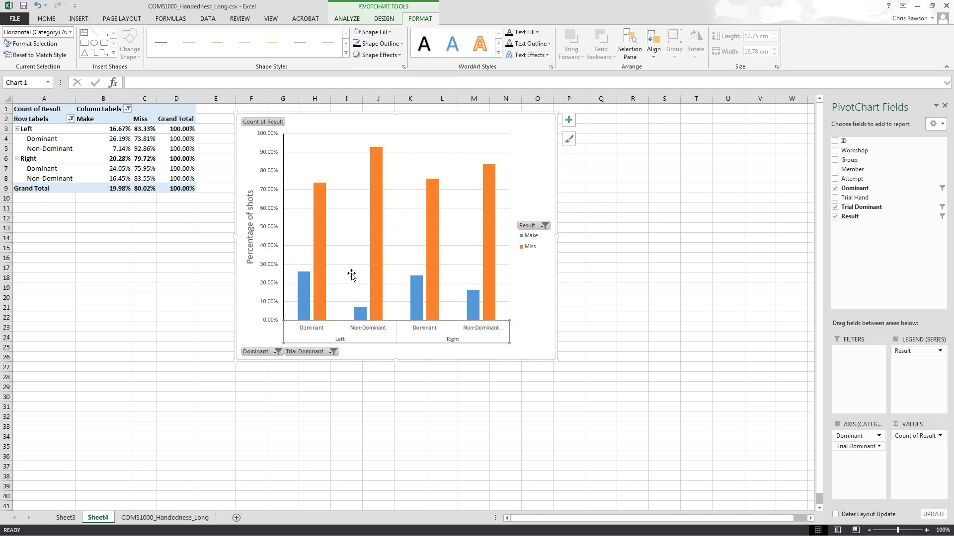
pyautogui.click(357, 45)
# Set the font colour of the axis labels, the vertical axis title and the legend to black.
pyautogui.click(46, 19)
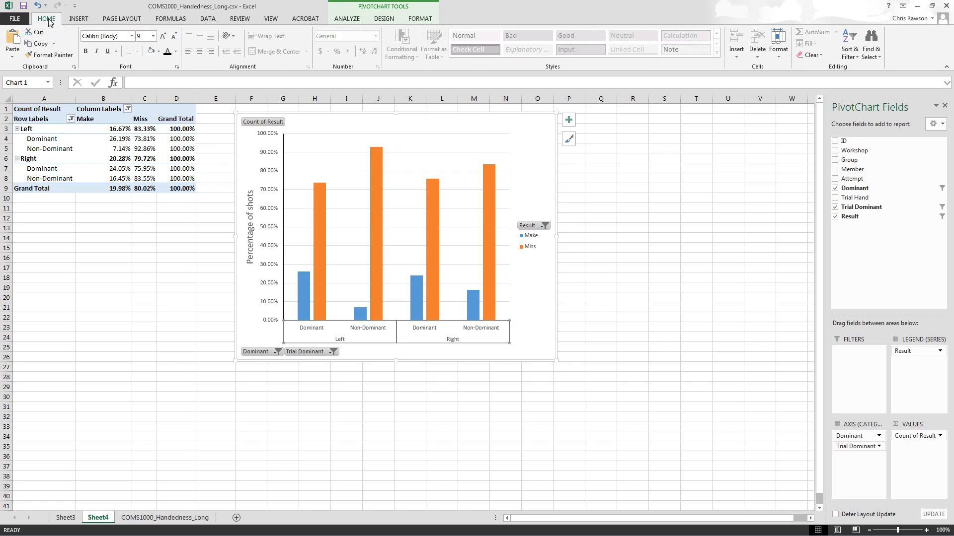
pyautogui.click(269, 210)
pyautogui.click(167, 51)
pyautogui.click(252, 208)
pyautogui.click(167, 51)
pyautogui.click(532, 252)
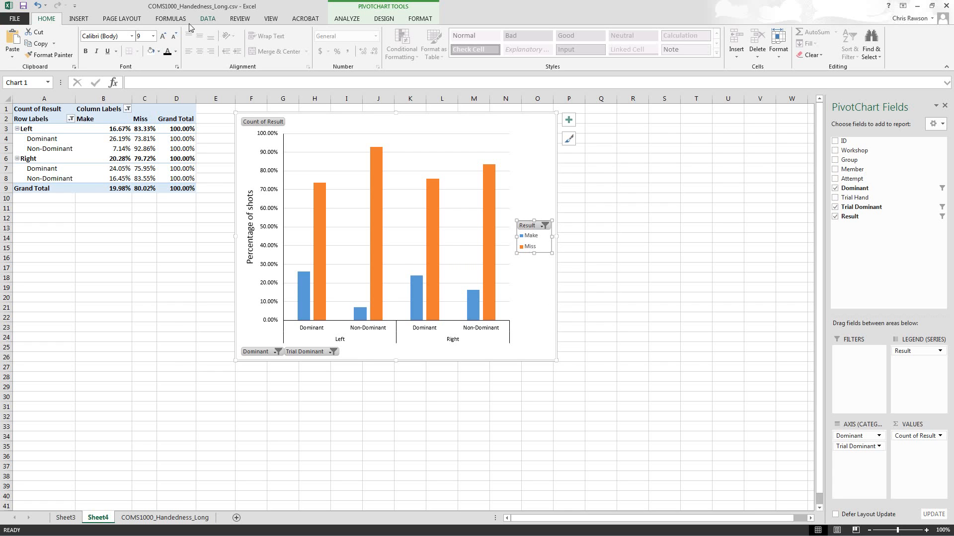
pyautogui.click(167, 51)
pyautogui.click(542, 282)
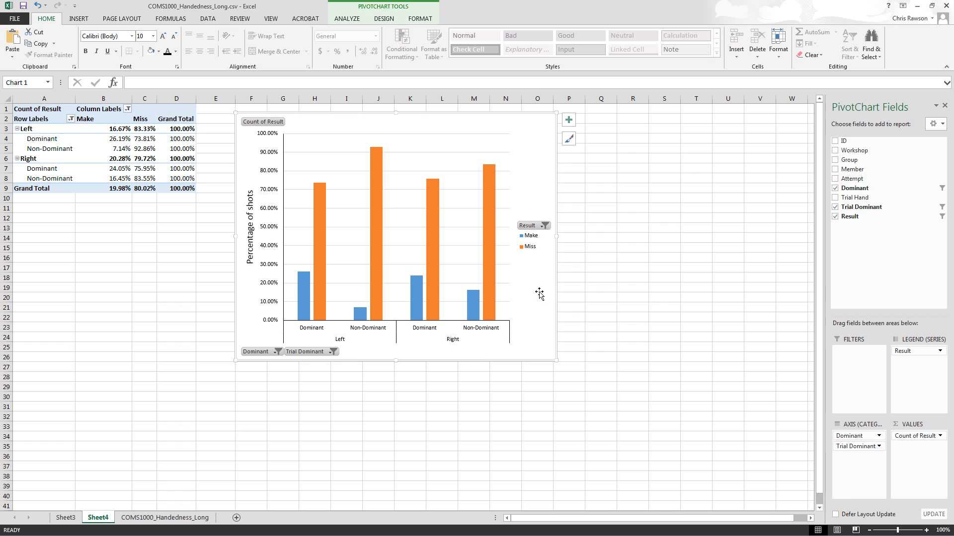
# Delete the chart's major horizontal gridlines and hide all field buttons on the PivotChart.
pyautogui.click(454, 171)
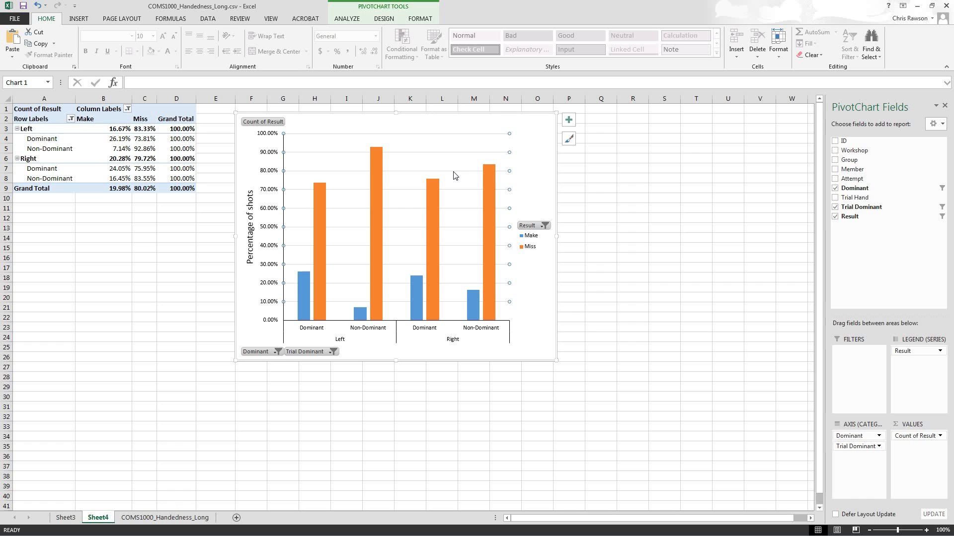
pyautogui.press('Delete')
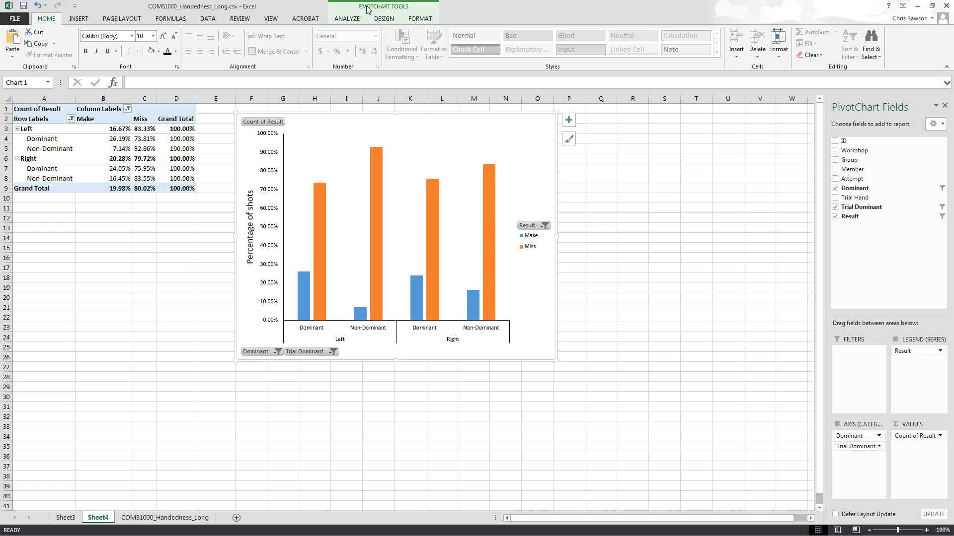
pyautogui.click(351, 19)
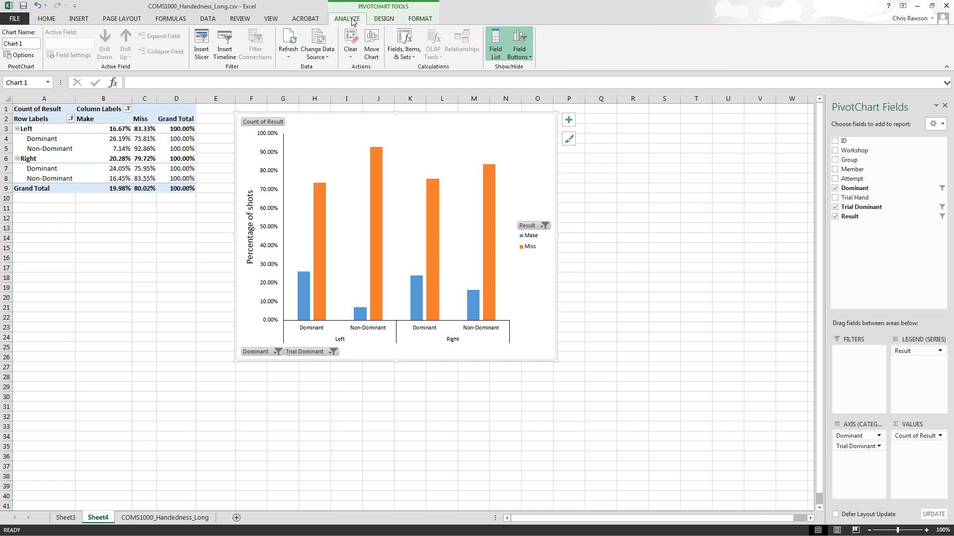
pyautogui.click(529, 56)
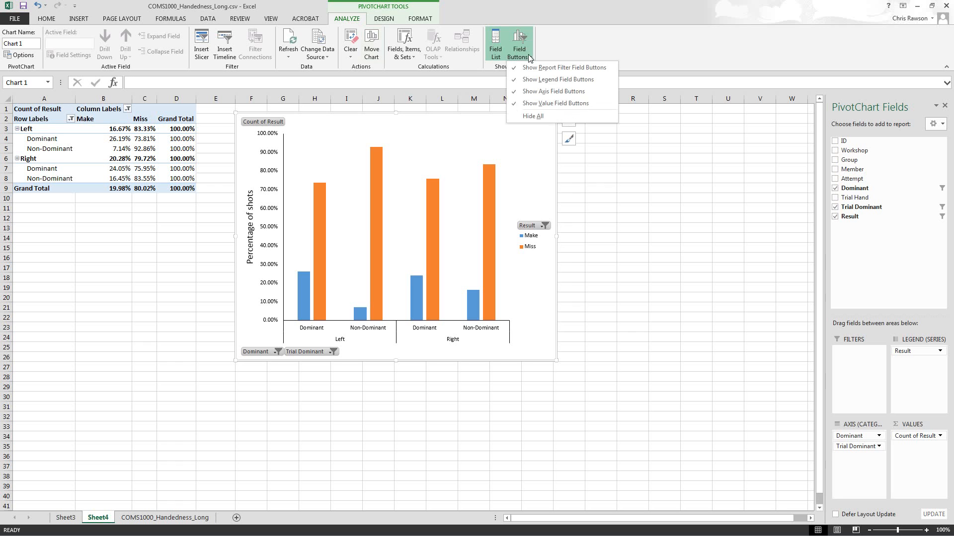
pyautogui.click(534, 116)
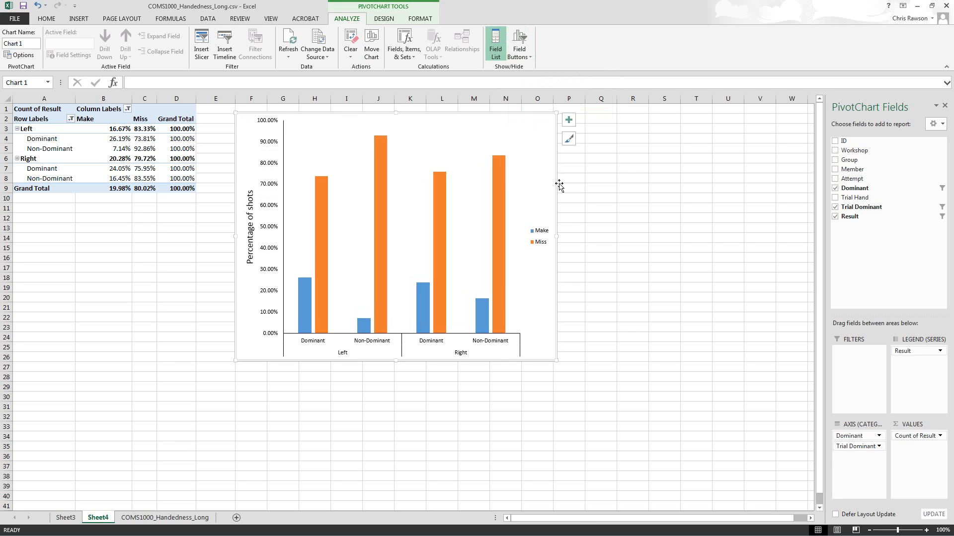
pyautogui.click(615, 202)
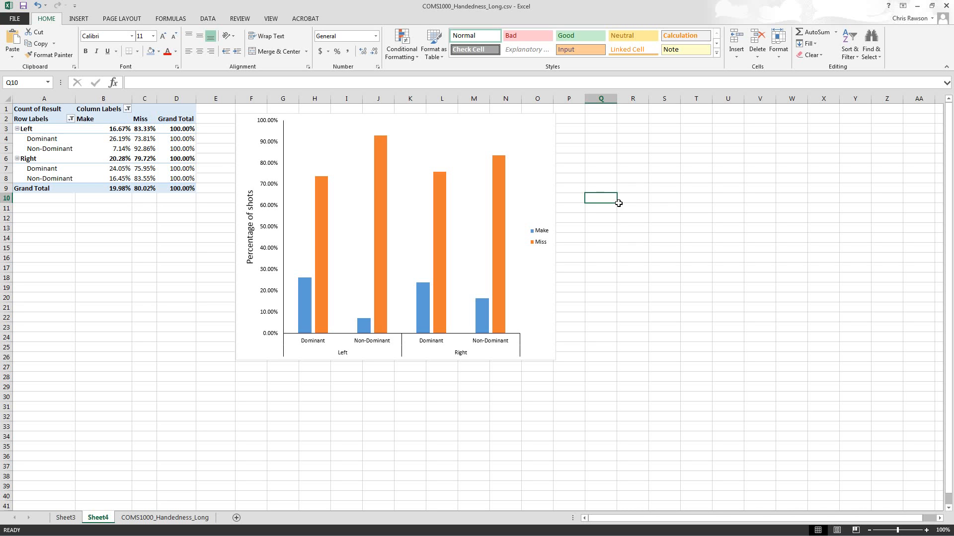
# Remove the outline around the PivotChart's chart area by setting it to No Outline.
pyautogui.click(546, 174)
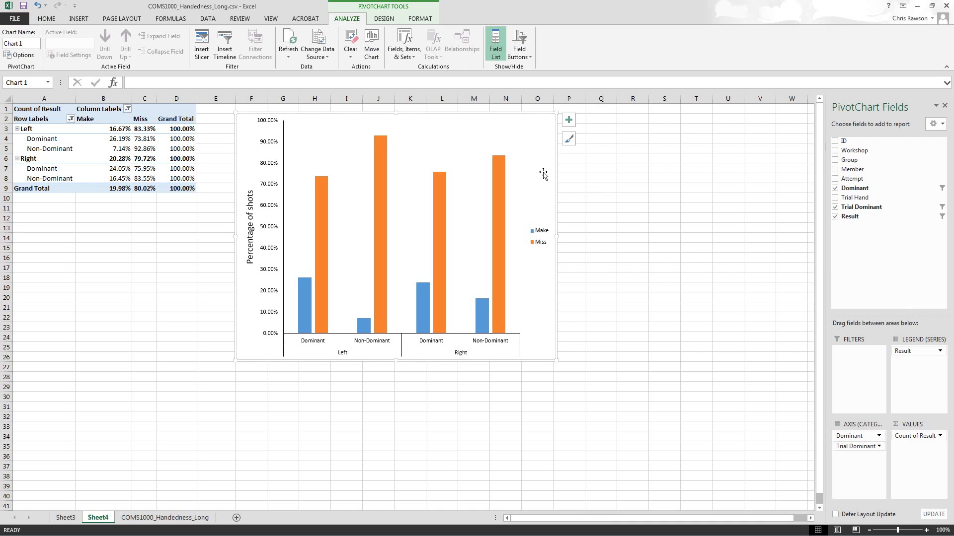
pyautogui.click(425, 20)
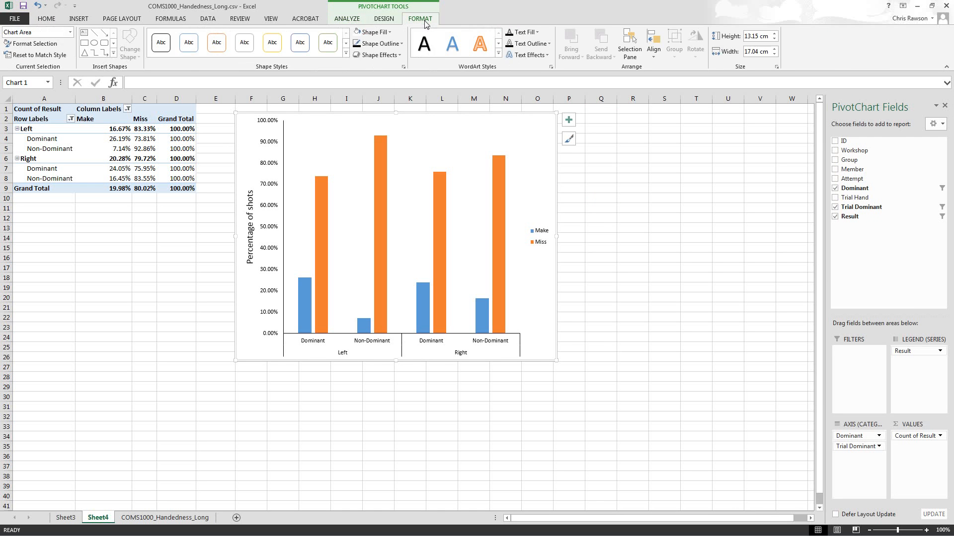
pyautogui.click(399, 45)
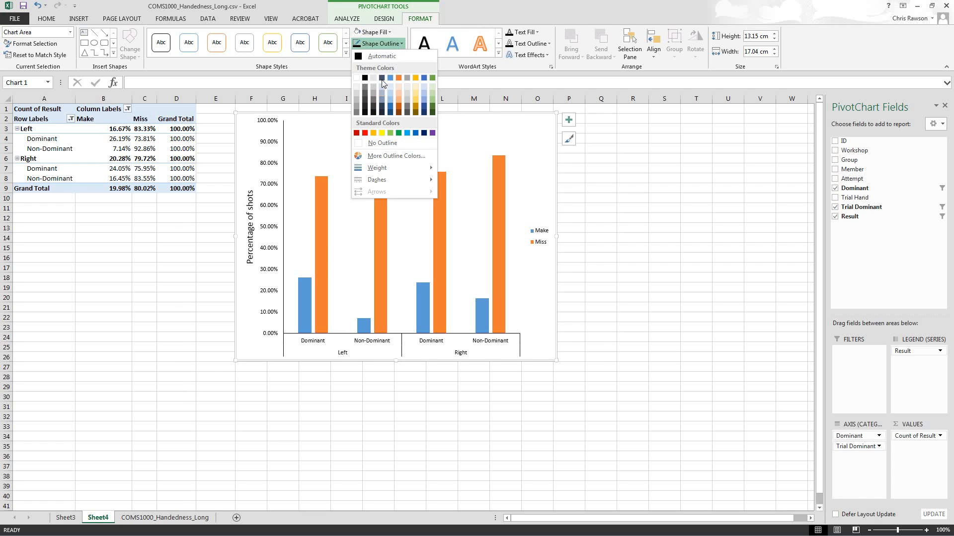
pyautogui.click(380, 143)
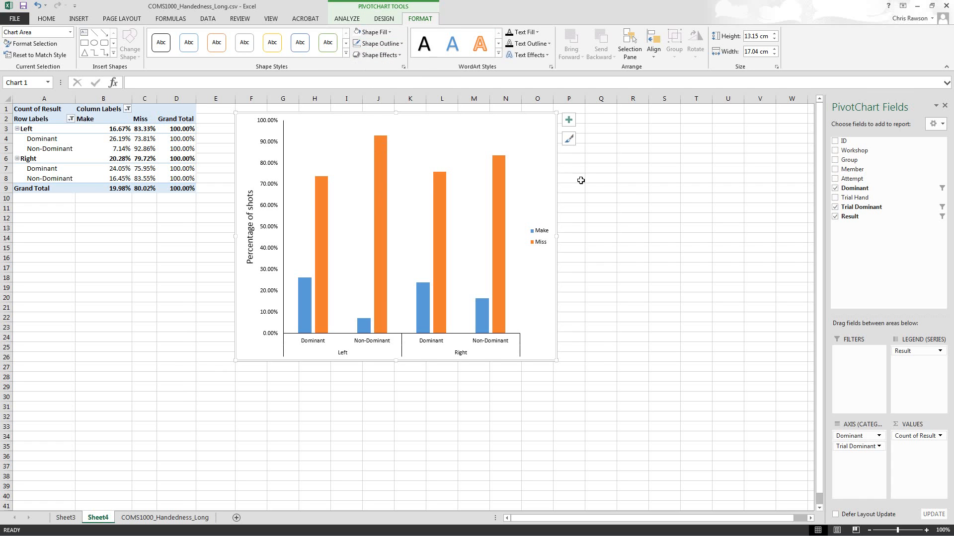
pyautogui.click(603, 180)
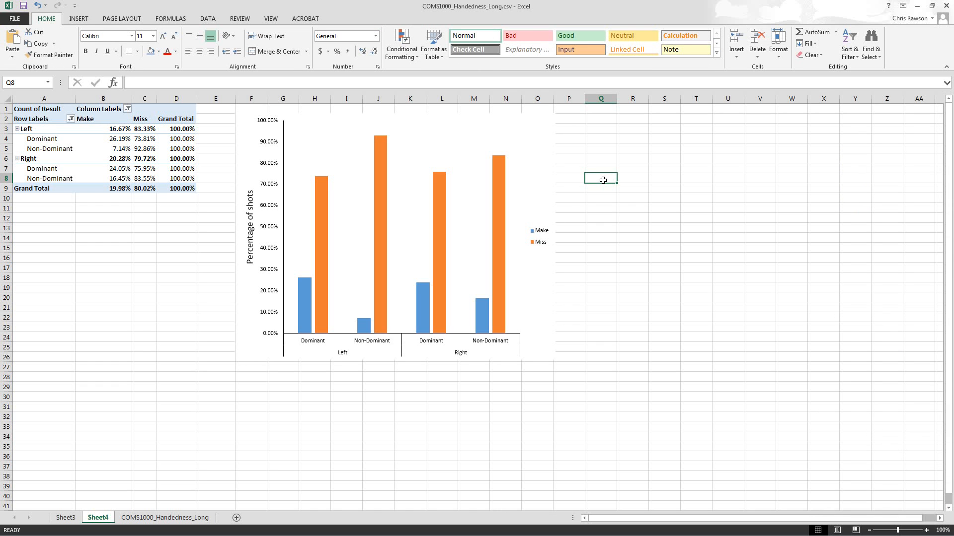
pyautogui.click(533, 171)
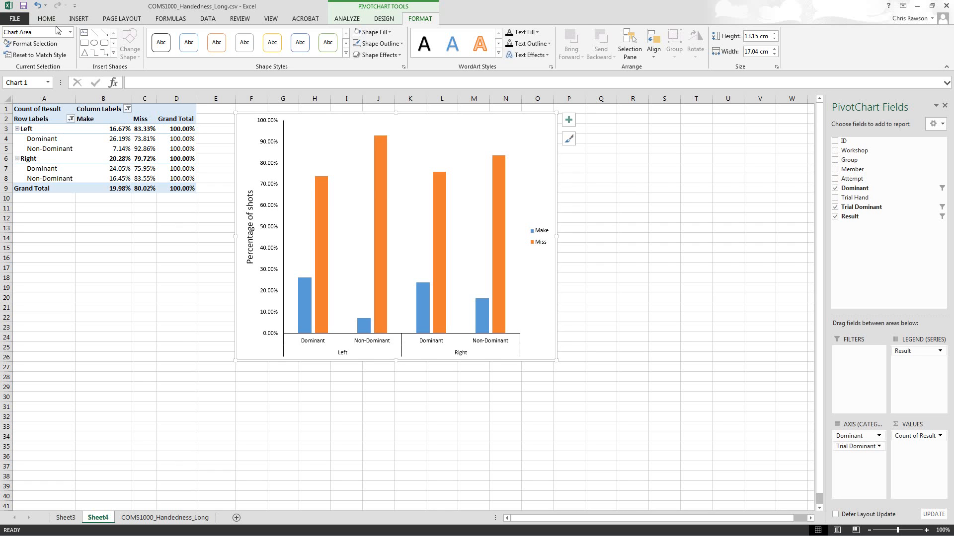
pyautogui.rightClick(549, 139)
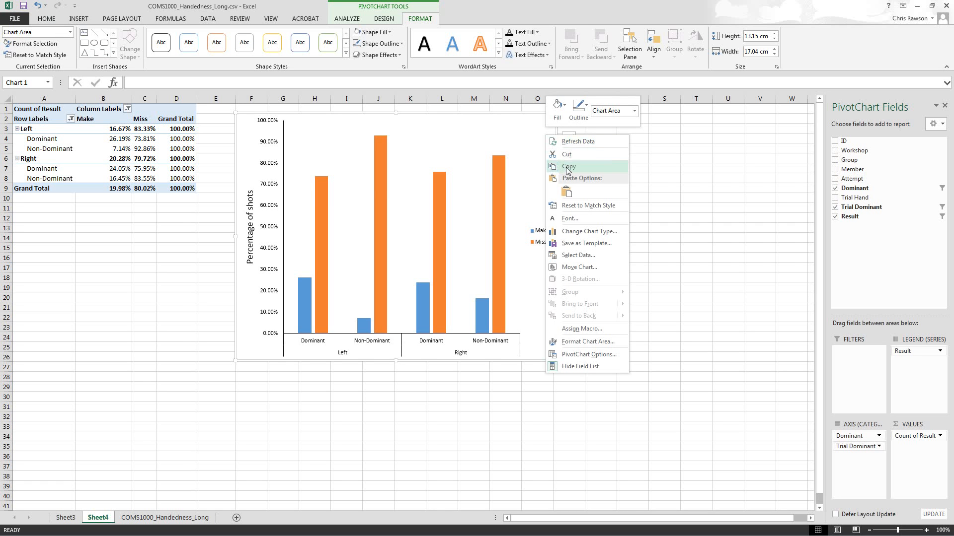
pyautogui.click(677, 173)
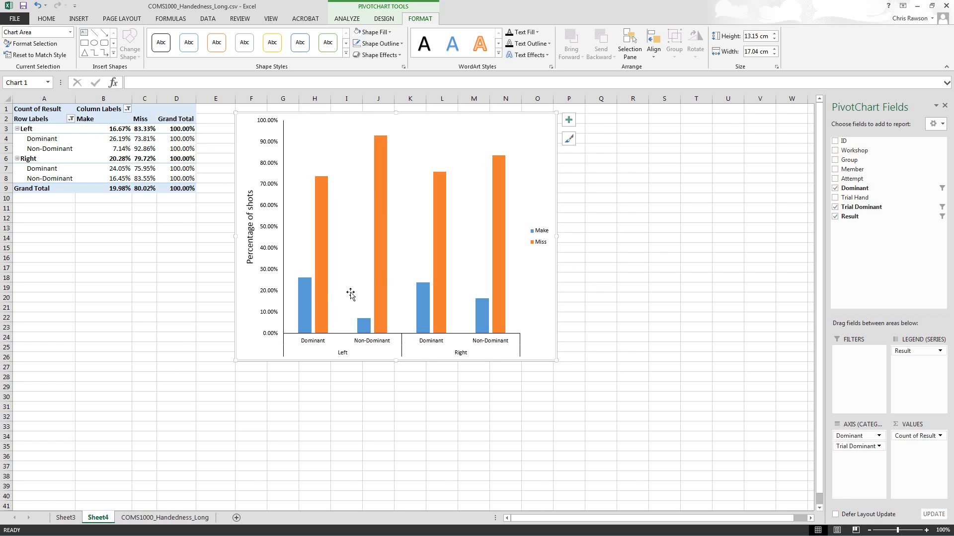
# Give the Make data series a solid black fill.
pyautogui.click(305, 303)
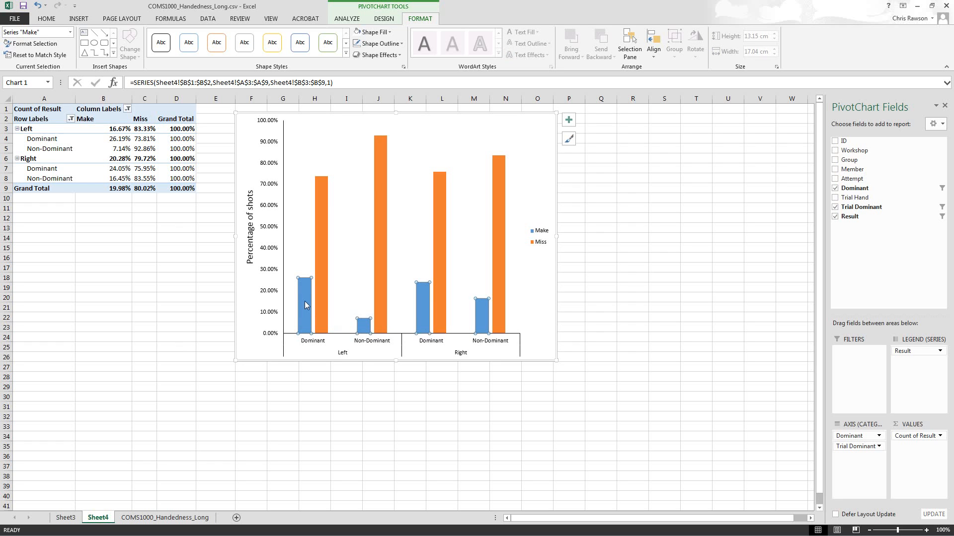
pyautogui.rightClick(304, 302)
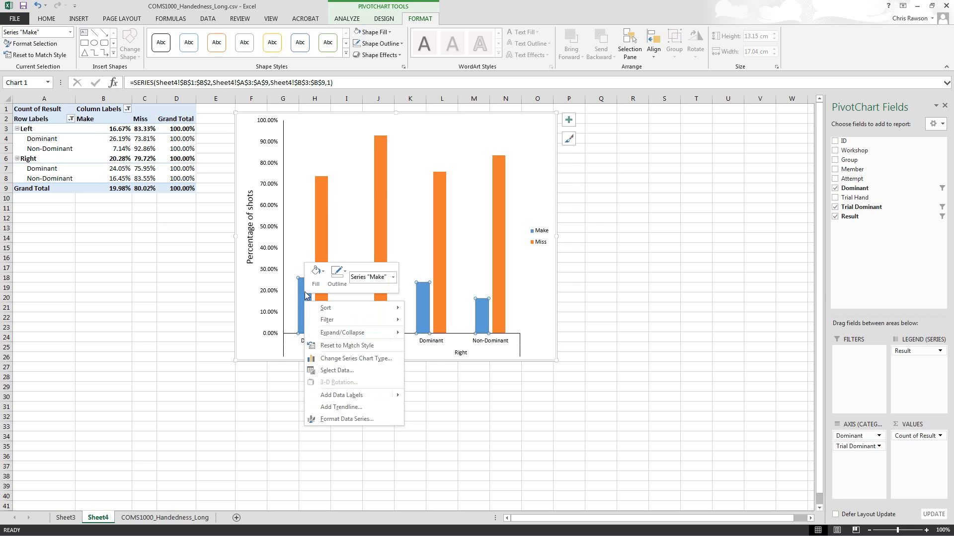
pyautogui.click(332, 419)
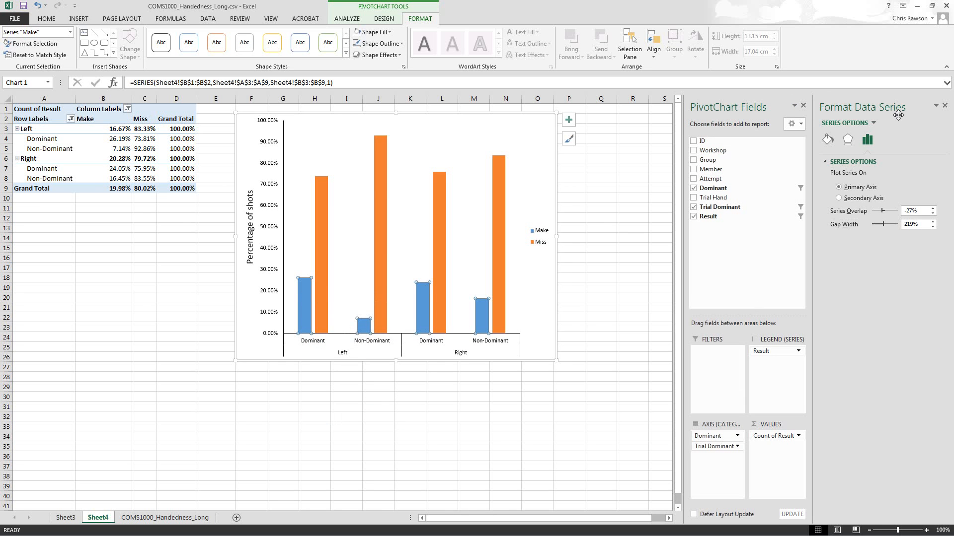
pyautogui.click(828, 141)
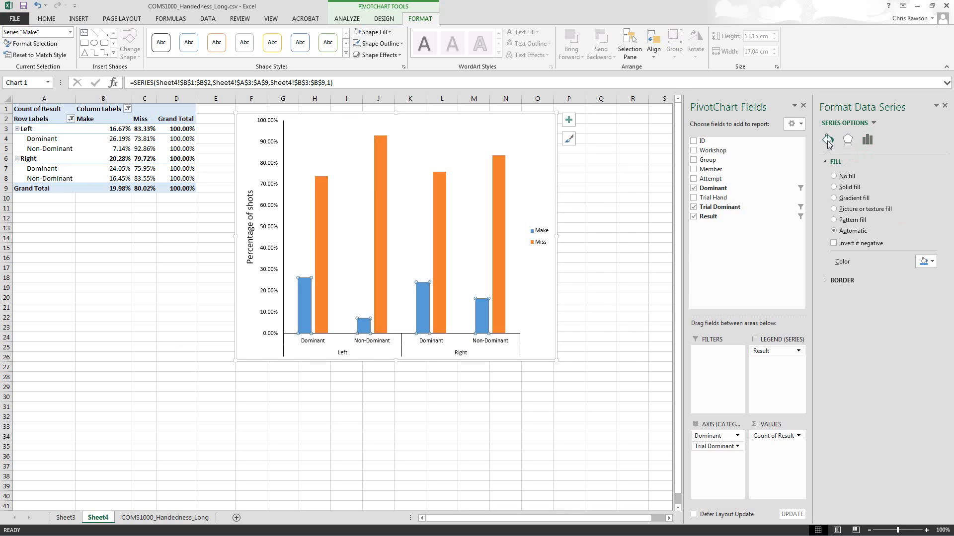
pyautogui.click(833, 188)
pyautogui.click(932, 263)
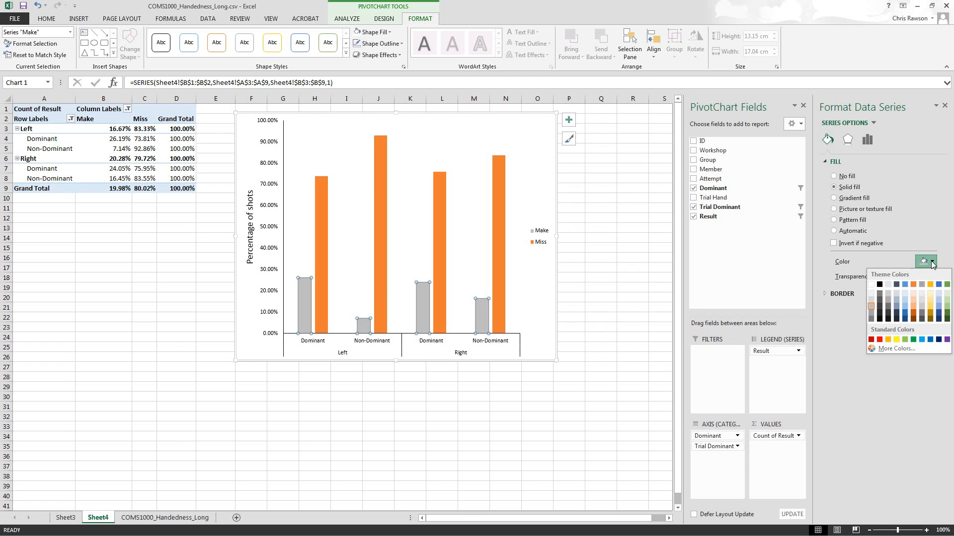
pyautogui.click(880, 284)
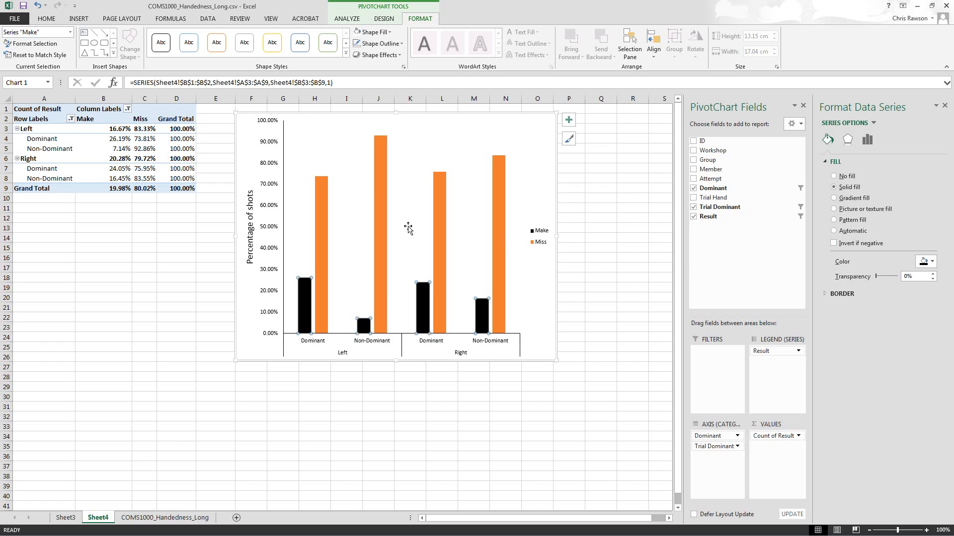
# Give the Miss data series a solid white fill.
pyautogui.click(323, 220)
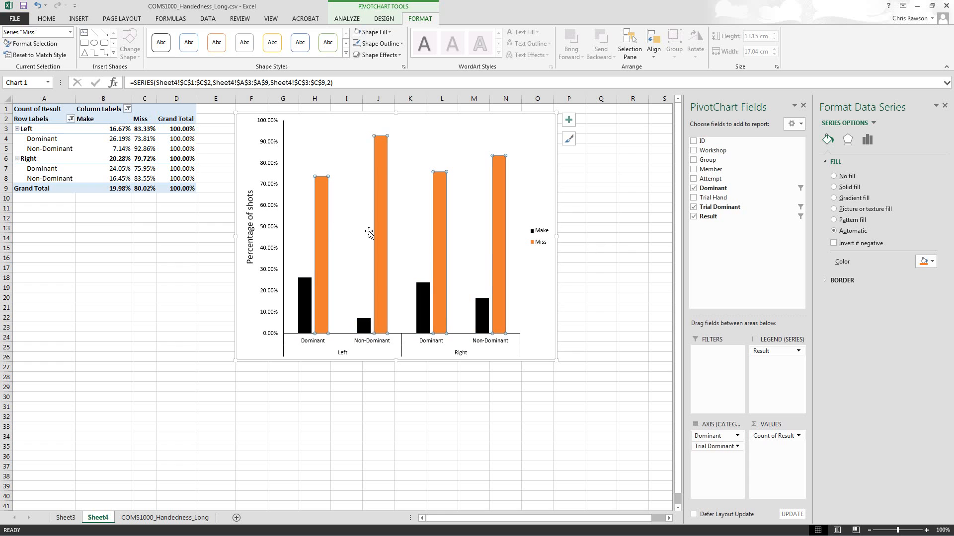
pyautogui.click(833, 188)
pyautogui.click(927, 262)
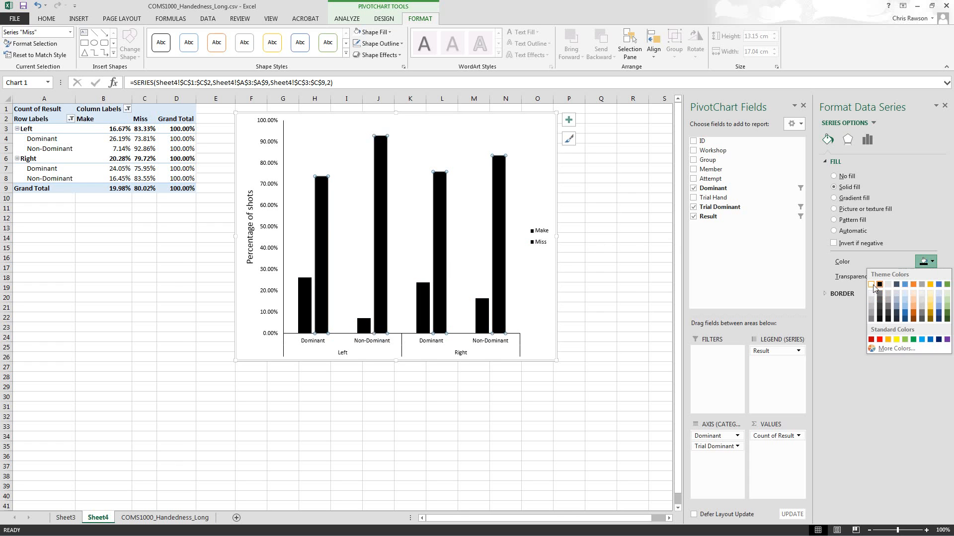
pyautogui.click(870, 285)
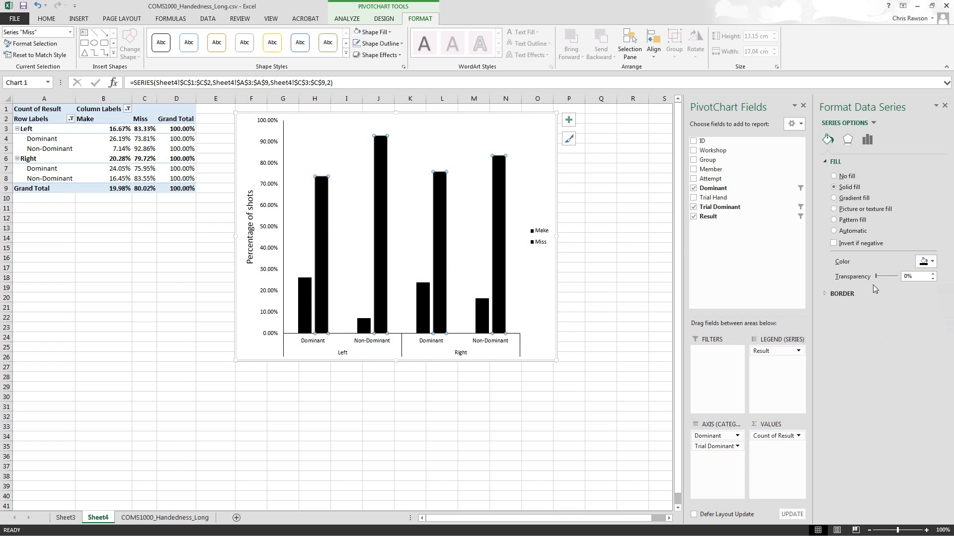
pyautogui.click(607, 302)
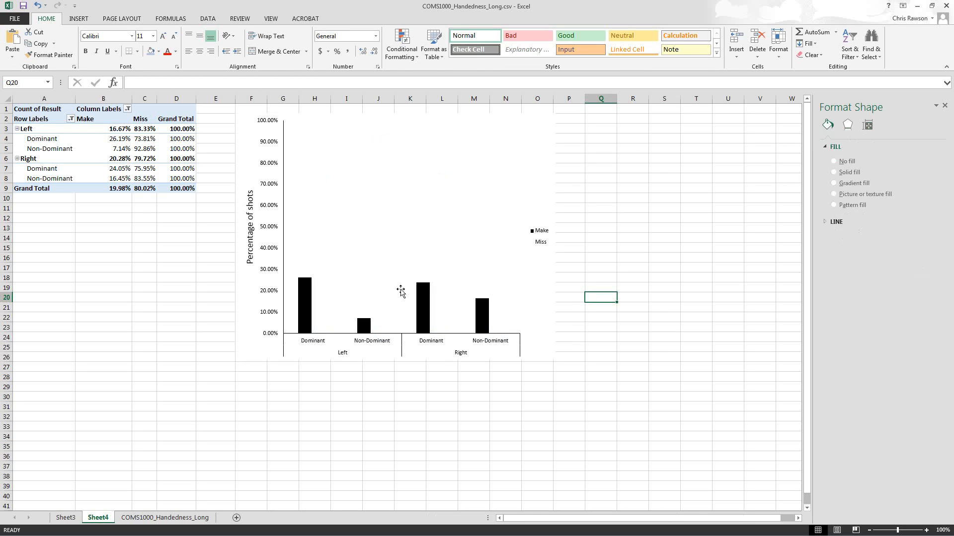
# Add a solid line border to the columns of the Miss data series.
pyautogui.click(340, 312)
pyautogui.click(328, 321)
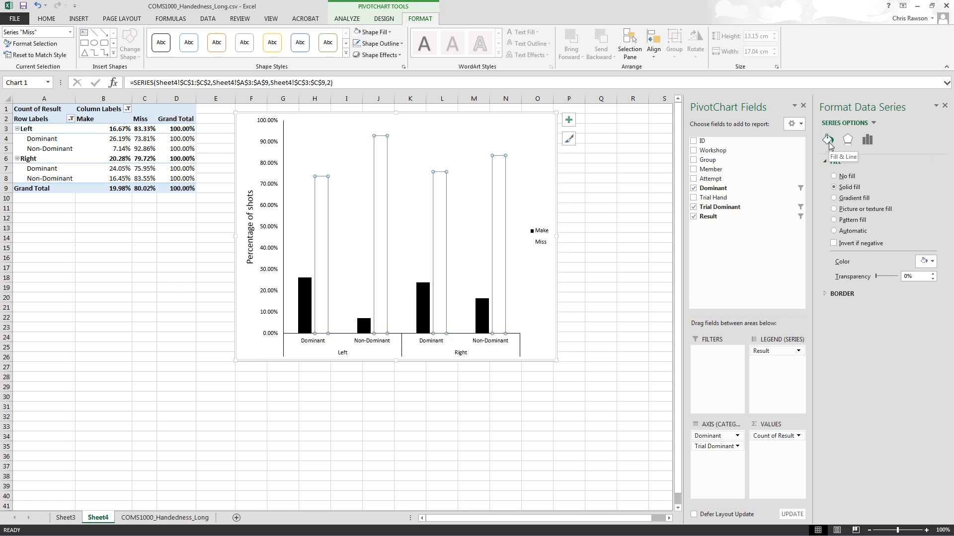
pyautogui.click(842, 294)
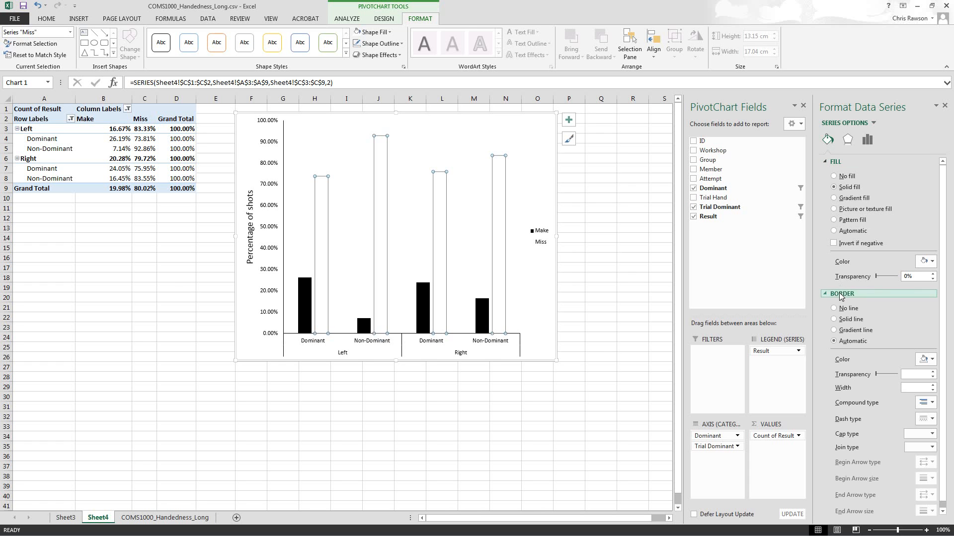
pyautogui.click(843, 320)
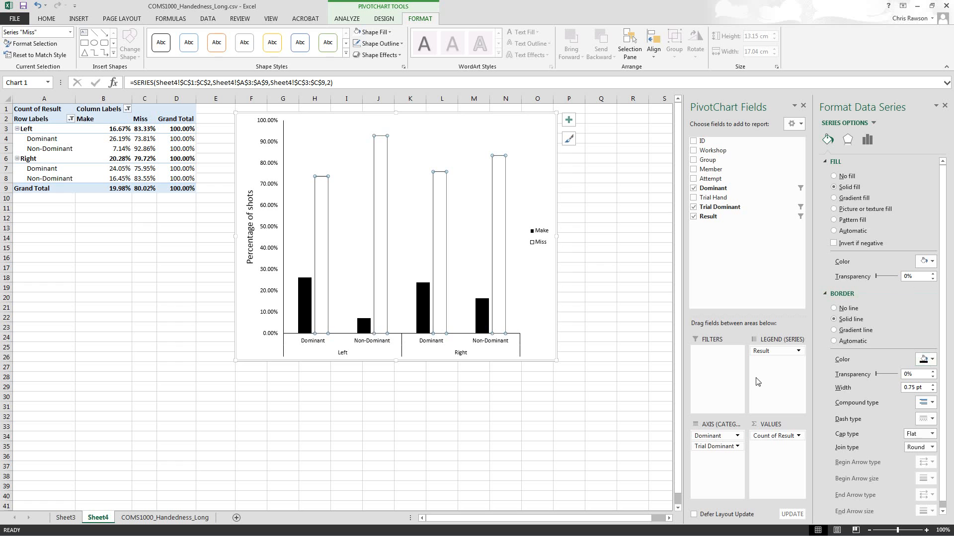
pyautogui.click(607, 380)
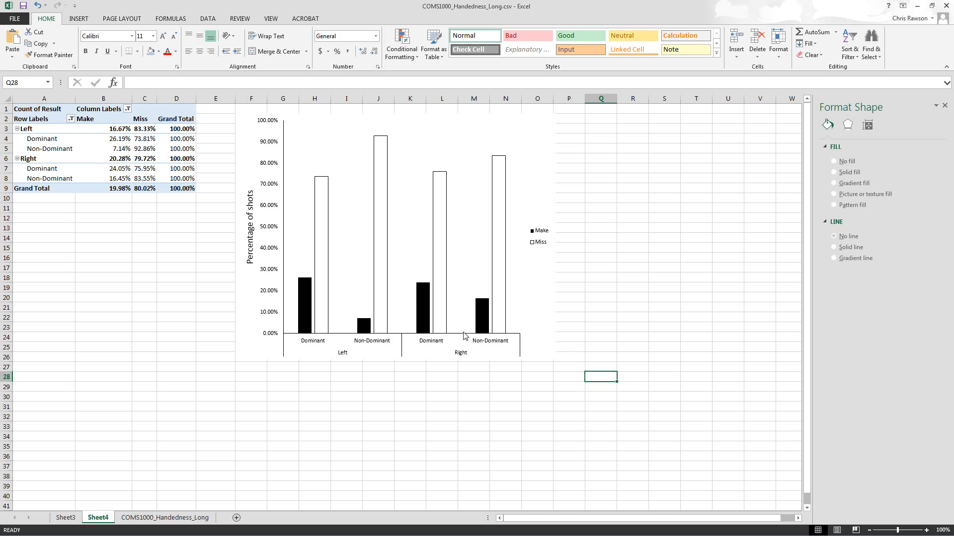
# Change the PivotChart's type to 100% Stacked Column.
pyautogui.click(541, 306)
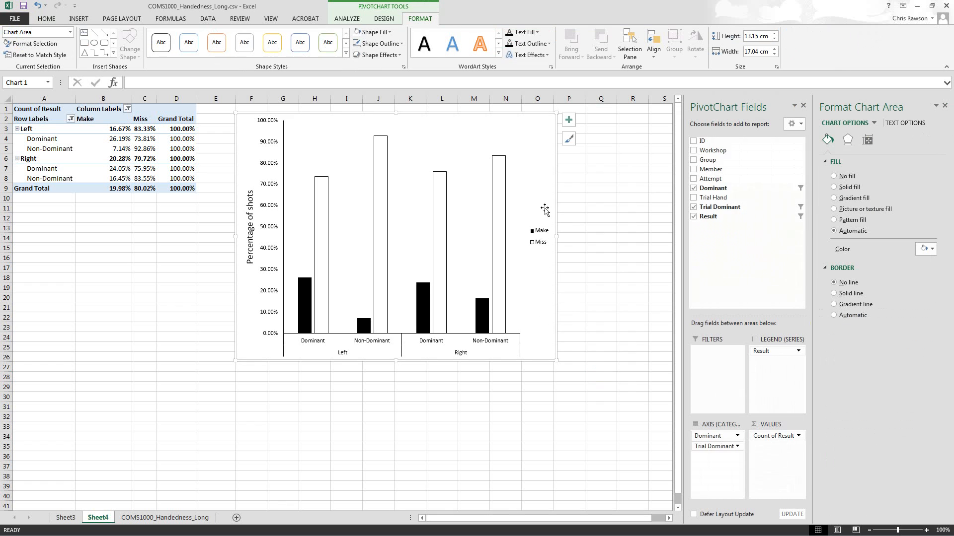
pyautogui.rightClick(540, 173)
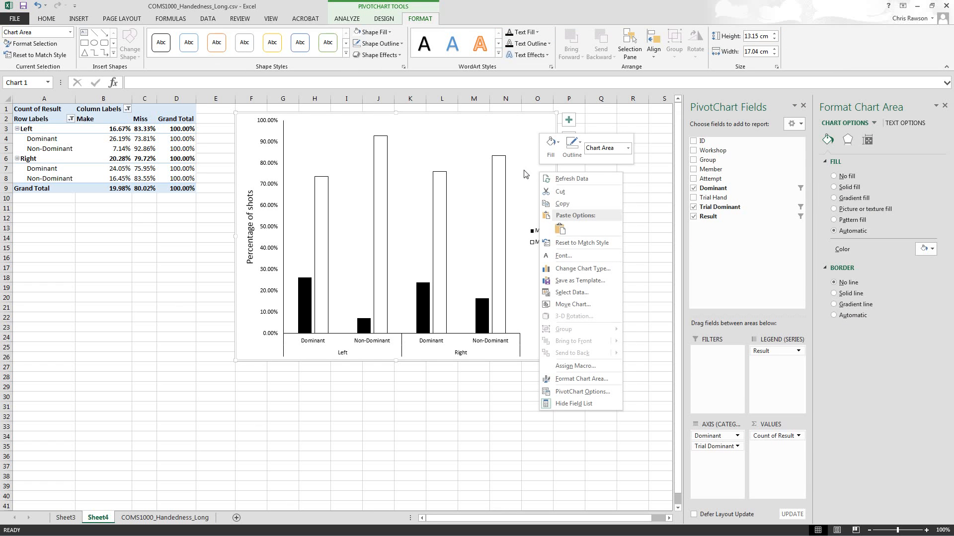
pyautogui.click(565, 269)
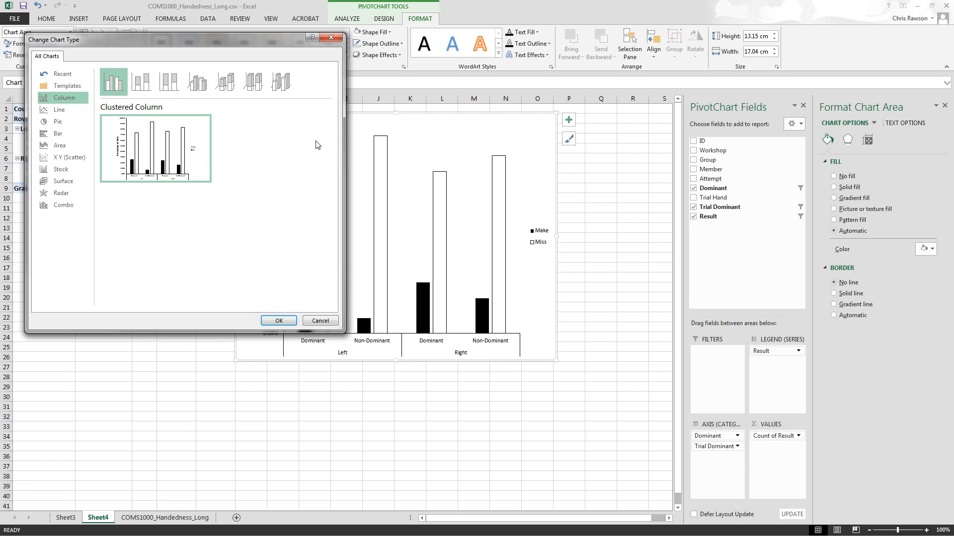
pyautogui.click(171, 88)
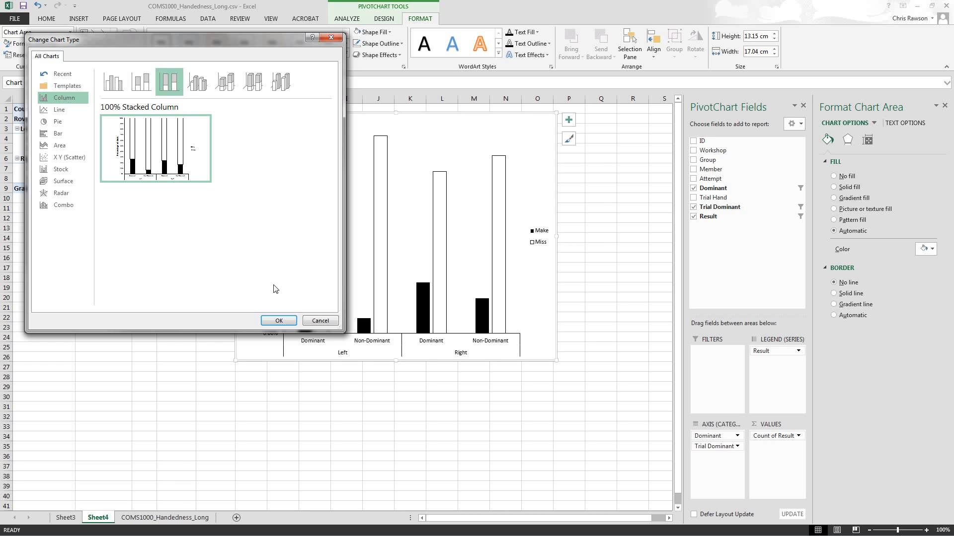
pyautogui.click(283, 323)
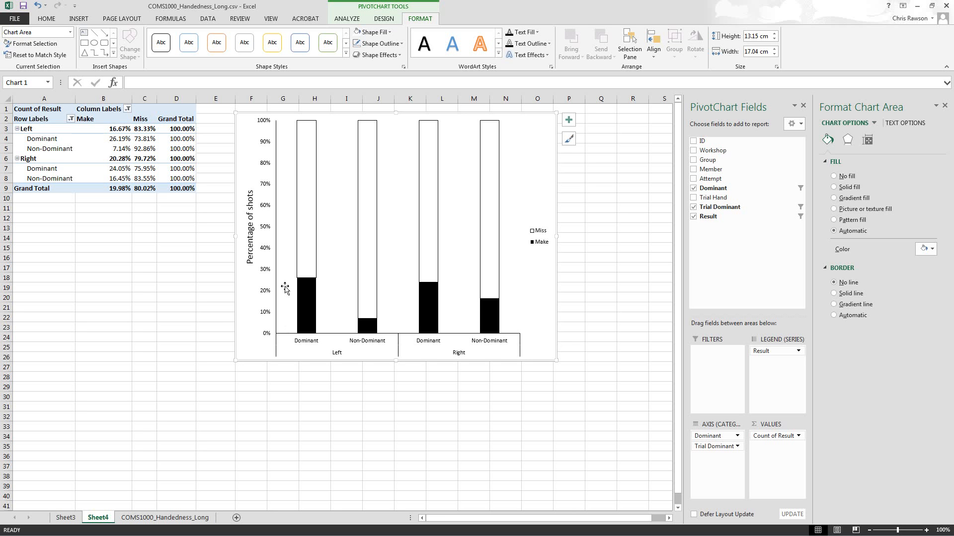
# Look over the COMS1000_Handedness_Long data sheet and the PivotTable on Sheet3, and return to the chart on Sheet4.
pyautogui.click(154, 519)
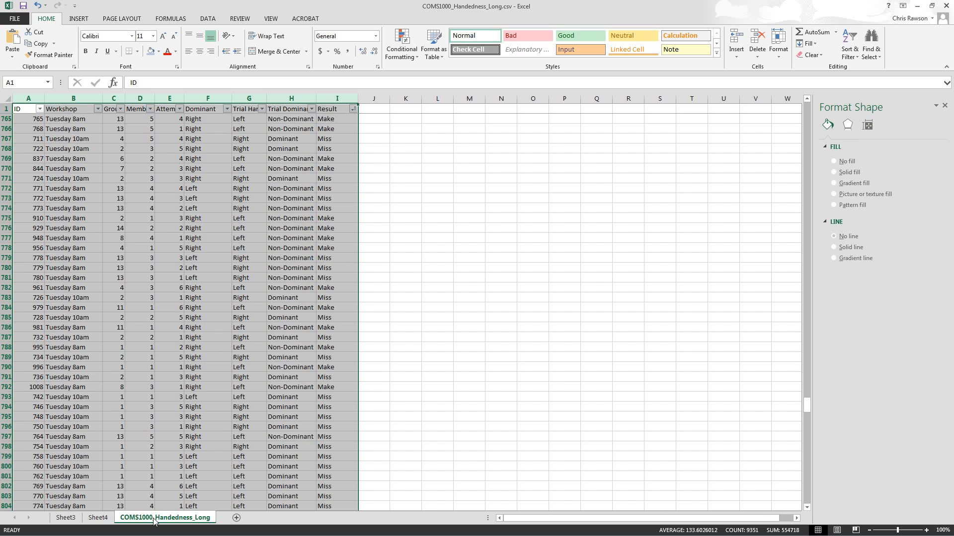
pyautogui.click(70, 523)
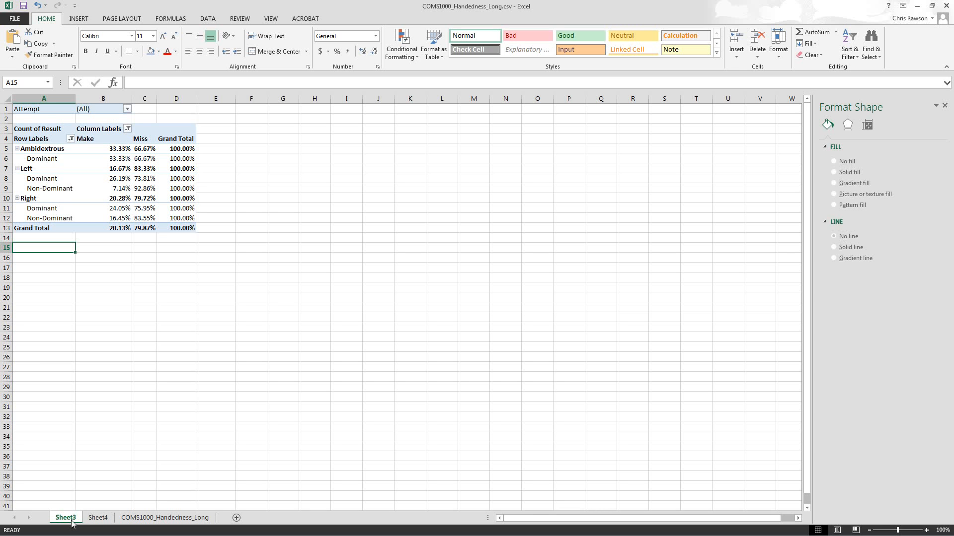
pyautogui.click(88, 522)
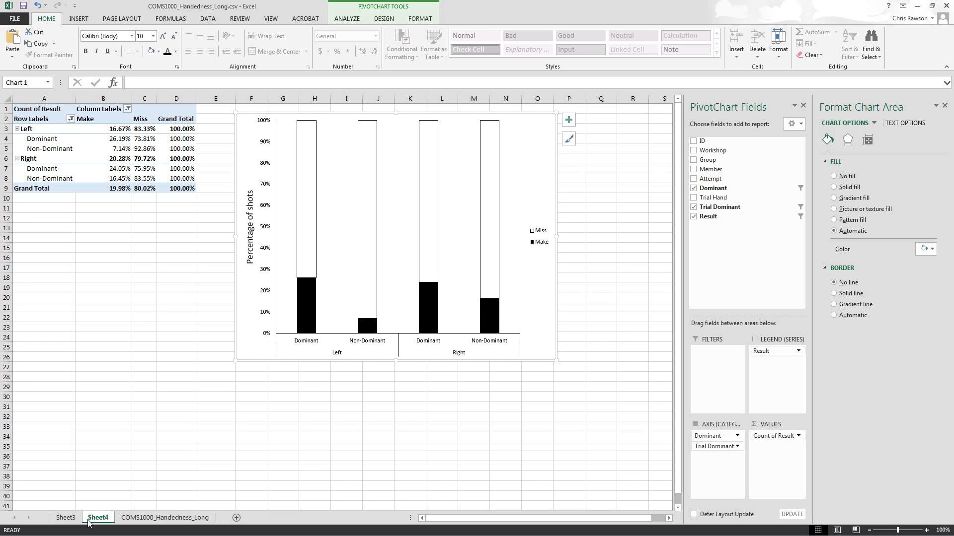
pyautogui.click(125, 519)
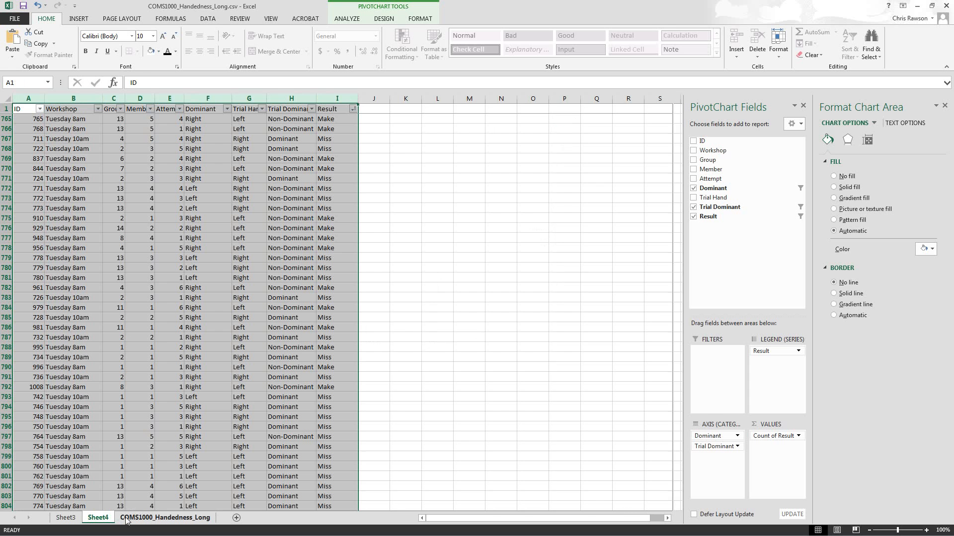
pyautogui.click(102, 519)
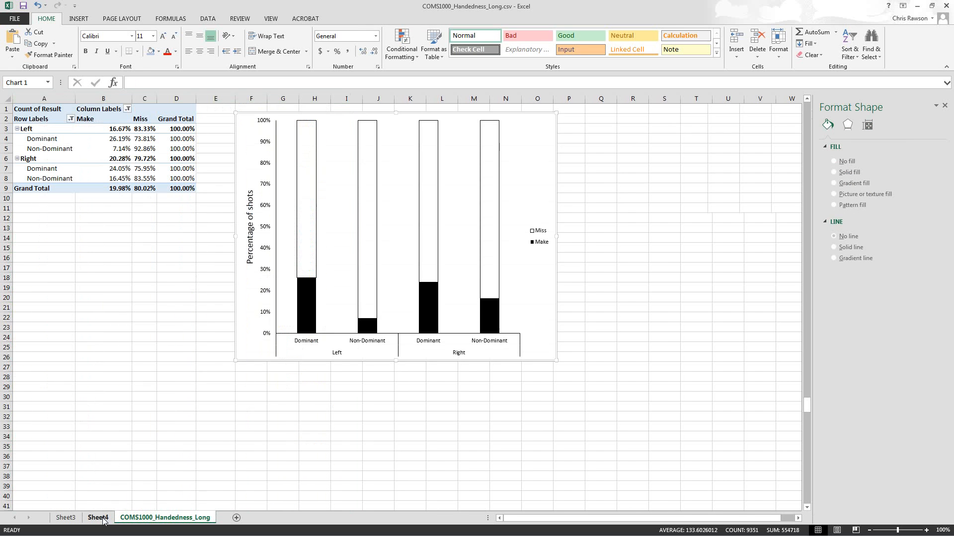